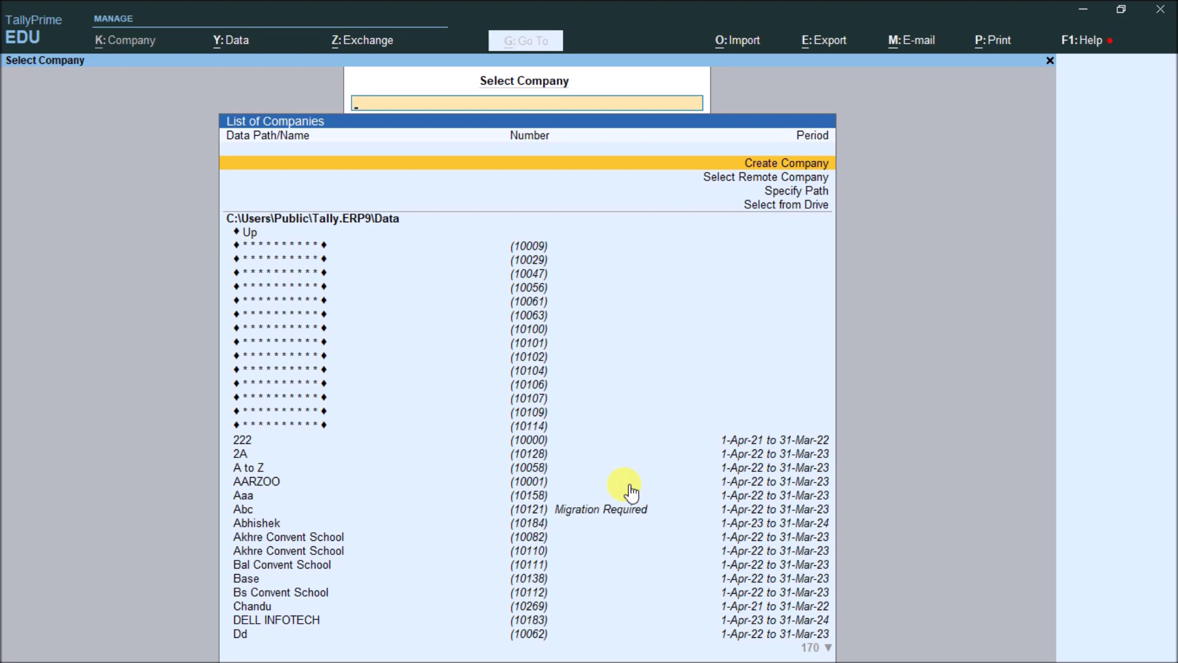
Create a company named Gst Class Gnb in the state of Madhya Pradesh with the default financial year.
key(Return)
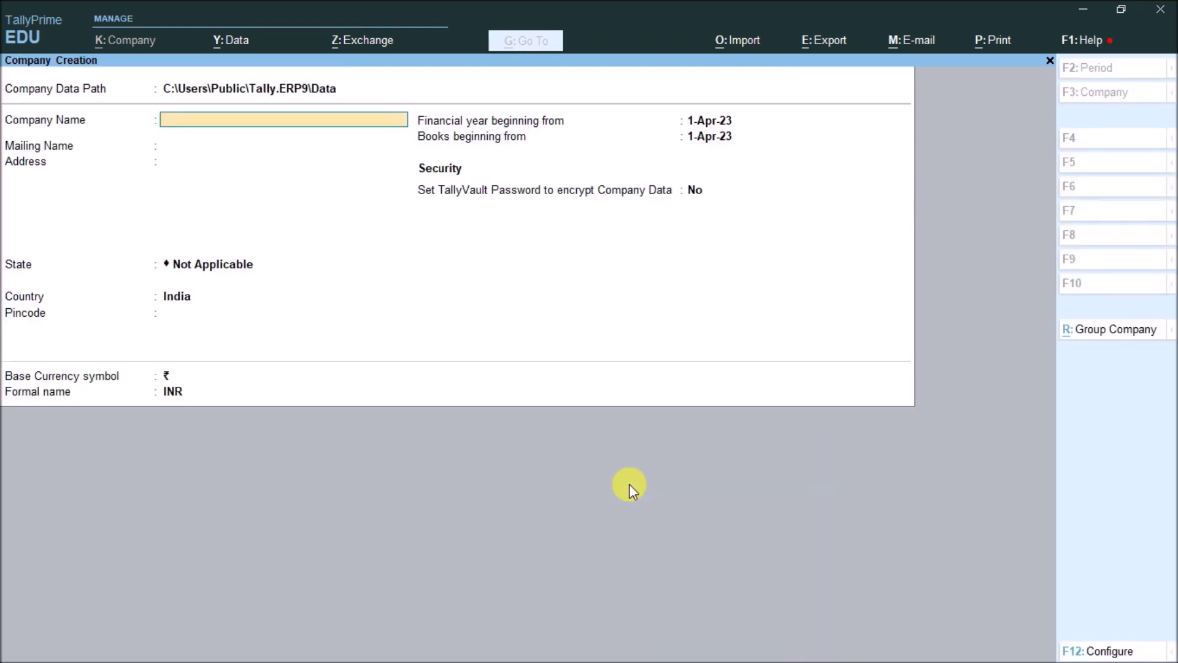
text(Gst Class Gnb)
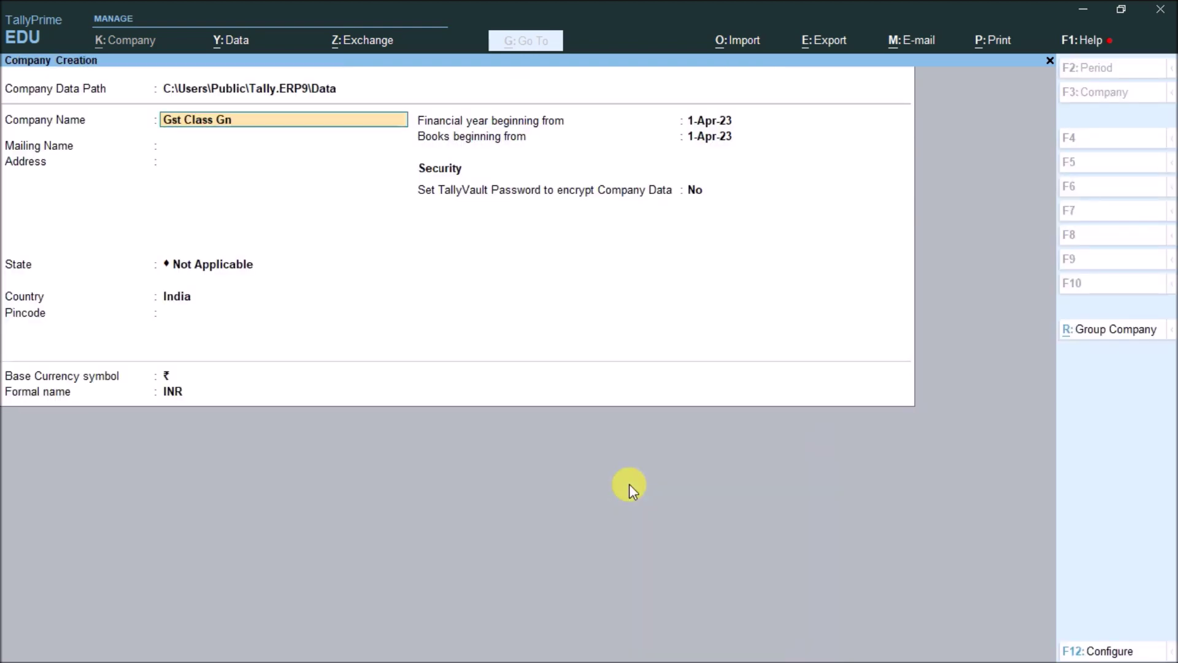
key(Return)
key(Return)
key(Return)
text(Madhya Pradesh)
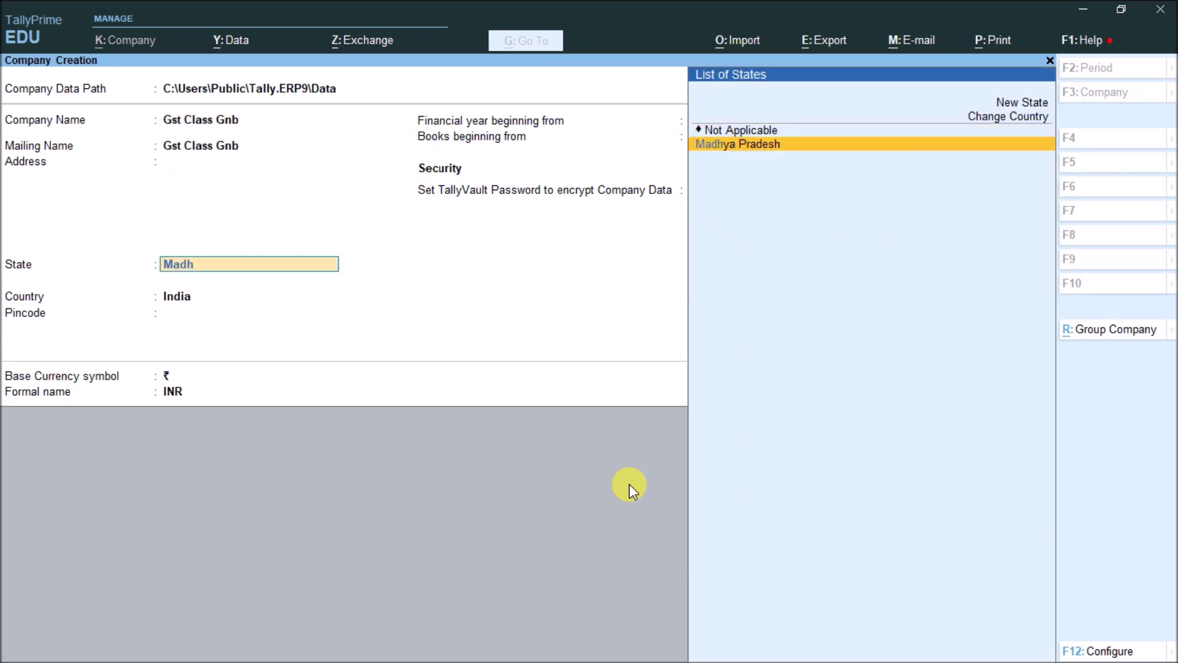
key(Return)
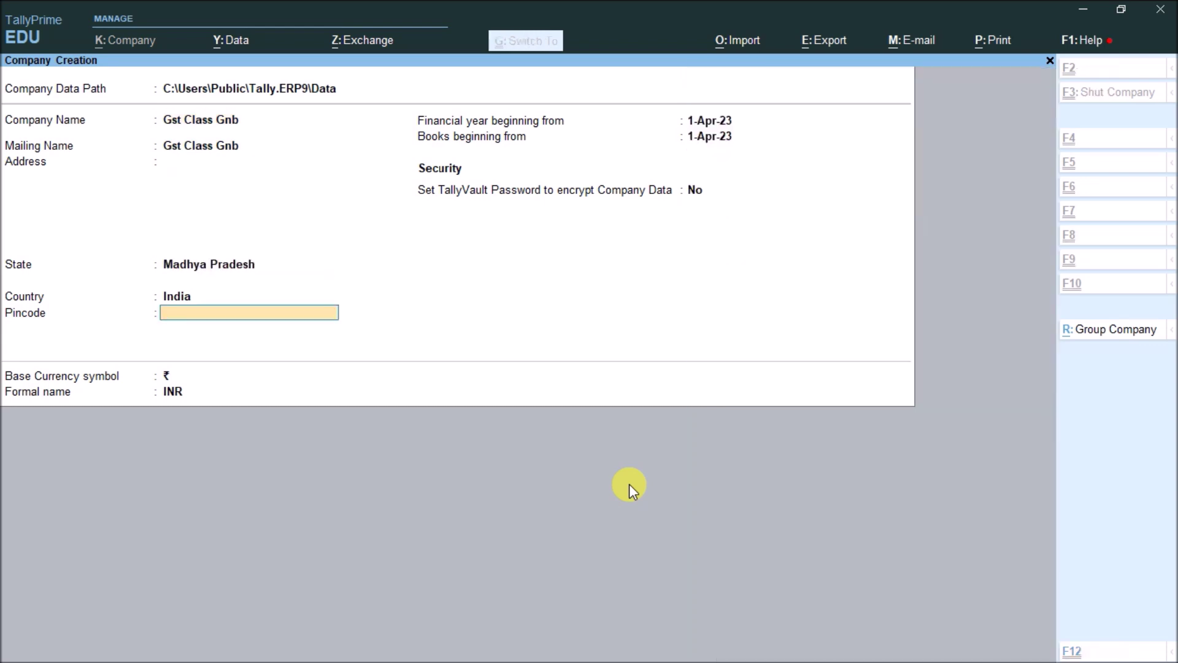
key(ctrl+a)
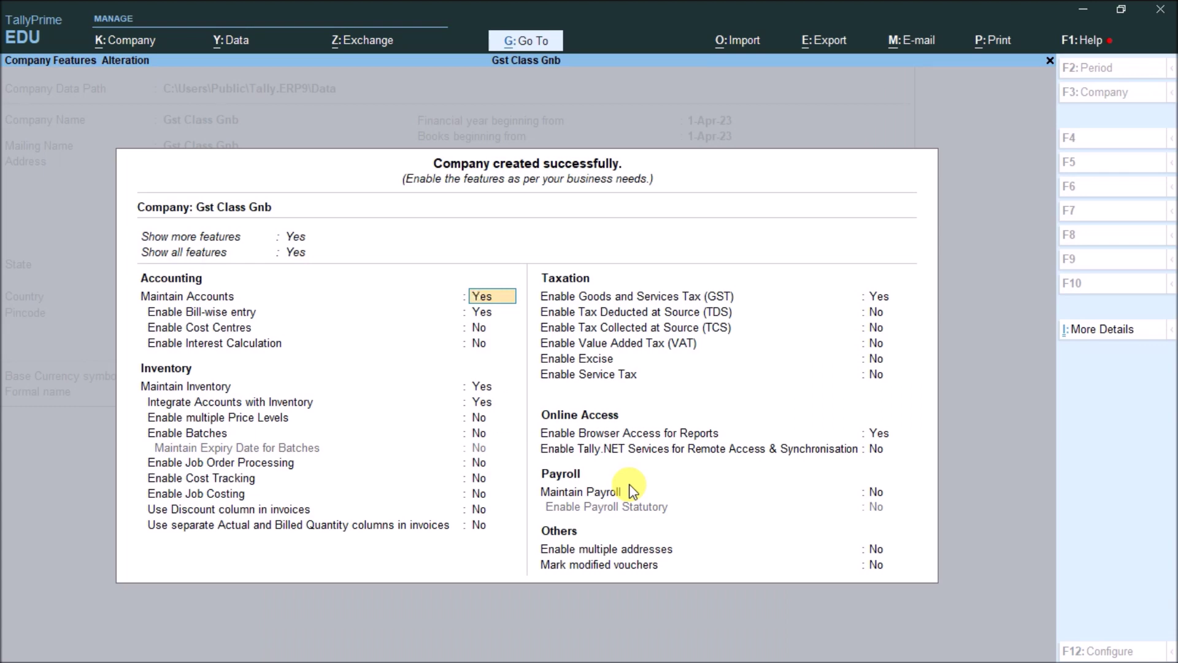
Accept the default accounting and inventory features and open the company's GST details.
key(Return)
key(Return)
key(Return)
key(Return)
key(Return)
key(Return)
key(Return)
key(Return)
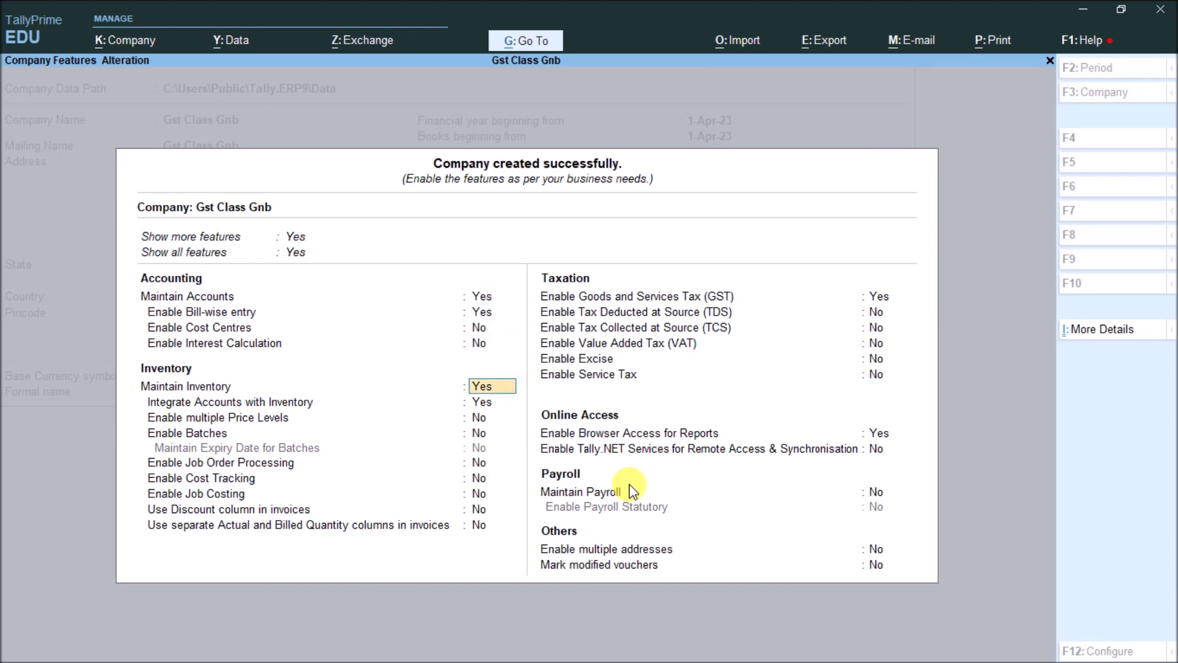
key(Return)
key(Return)
key(Return)
key(Return)
key(Return)
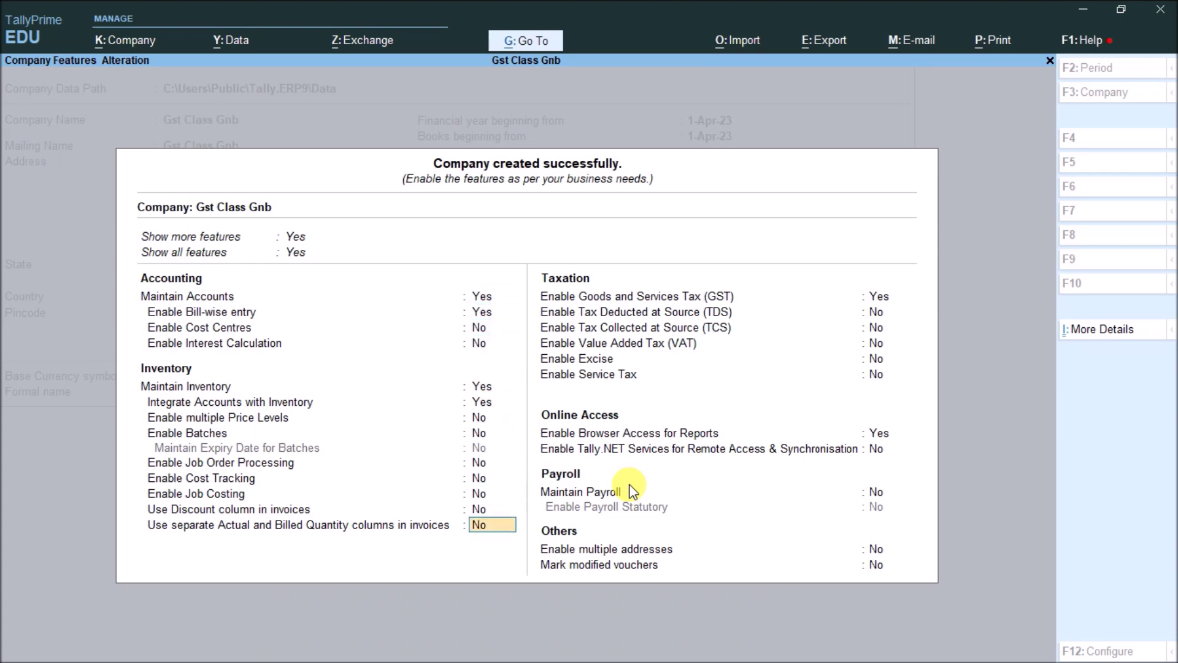
key(Return)
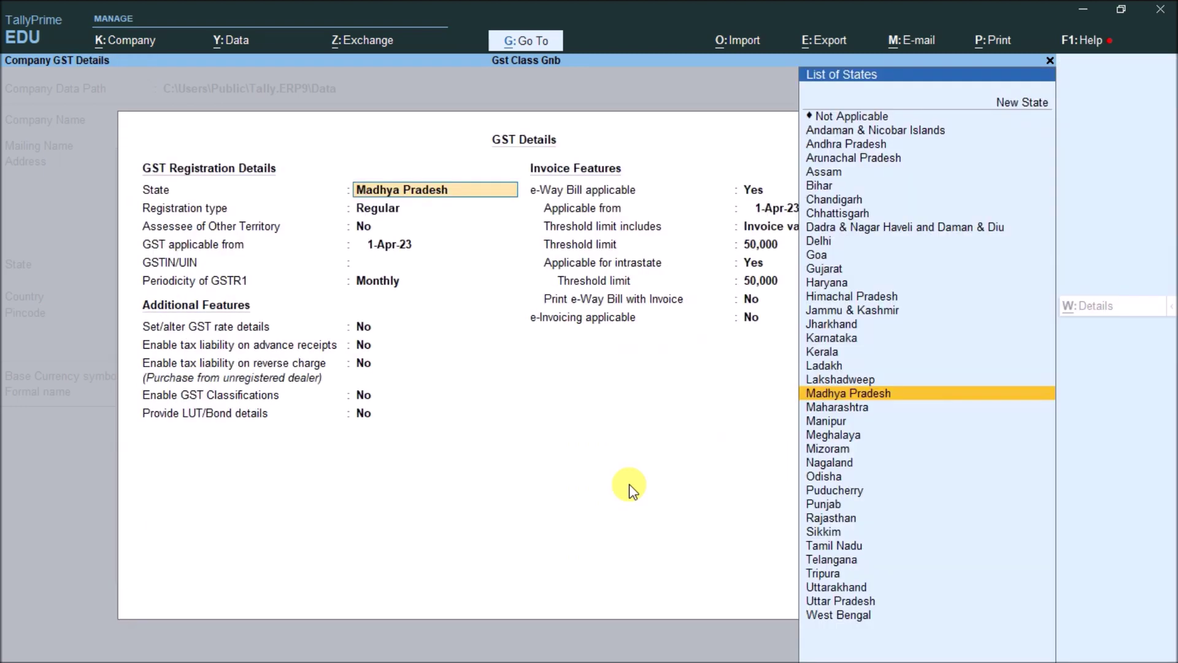
Enter the company's GSTIN with Regular registration for Madhya Pradesh, and save the GST details and company features.
key(Return)
key(Return)
key(Return)
key(Return)
text(23DFHJFKHDSJKHF)
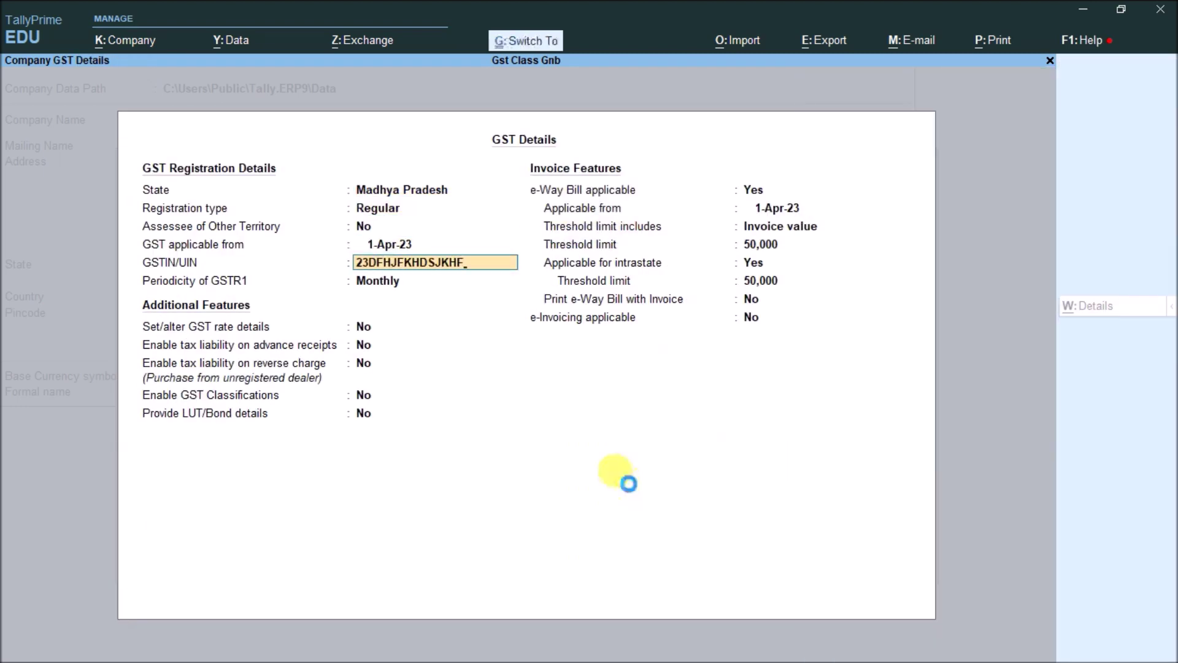
key(ctrl+a)
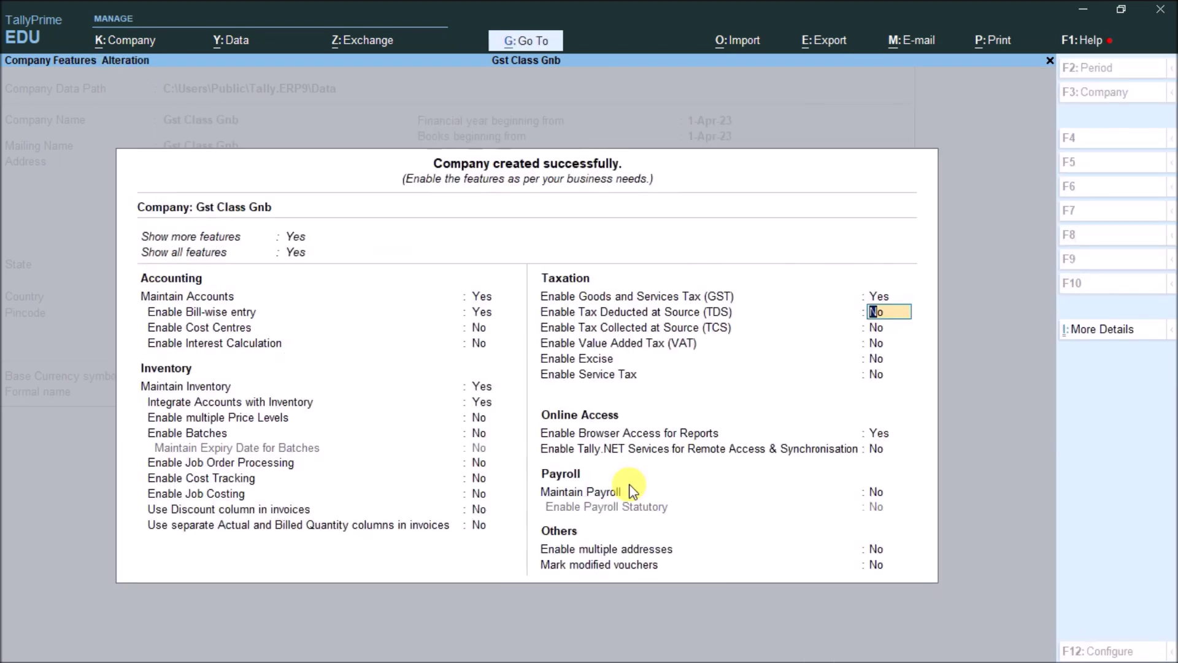
key(ctrl+a)
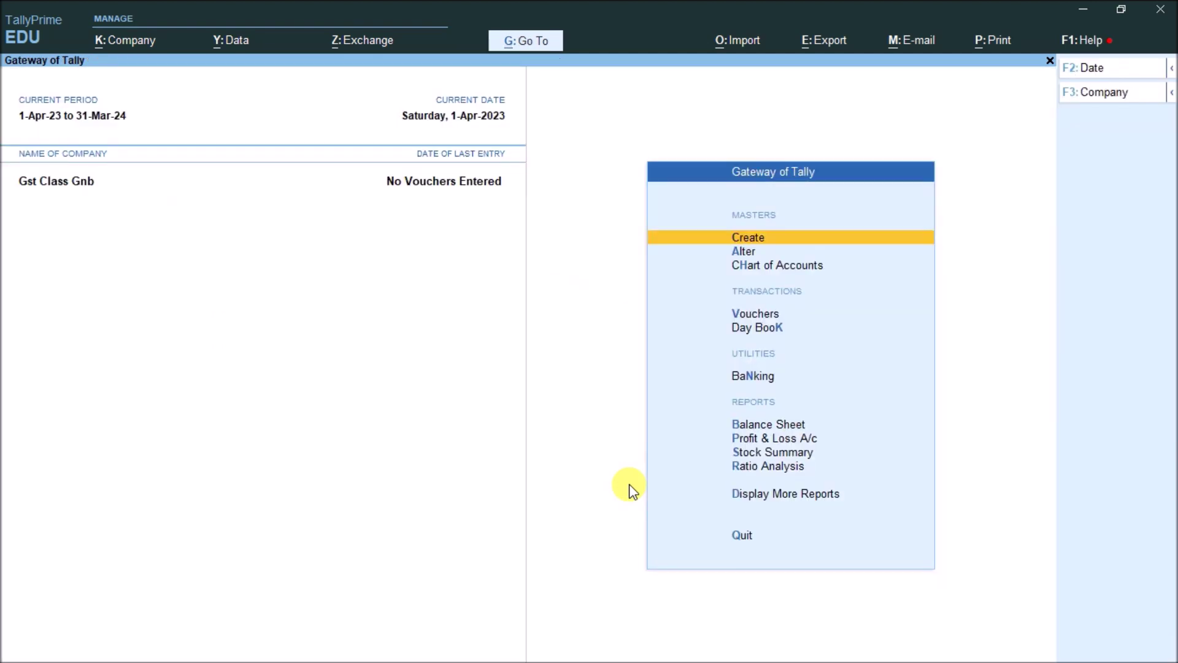
Create a ledger named Purchase Gst under Purchase Accounts.
key(Return)
key(Down)
key(Down)
key(Down)
key(Down)
key(Up)
key(Up)
key(Up)
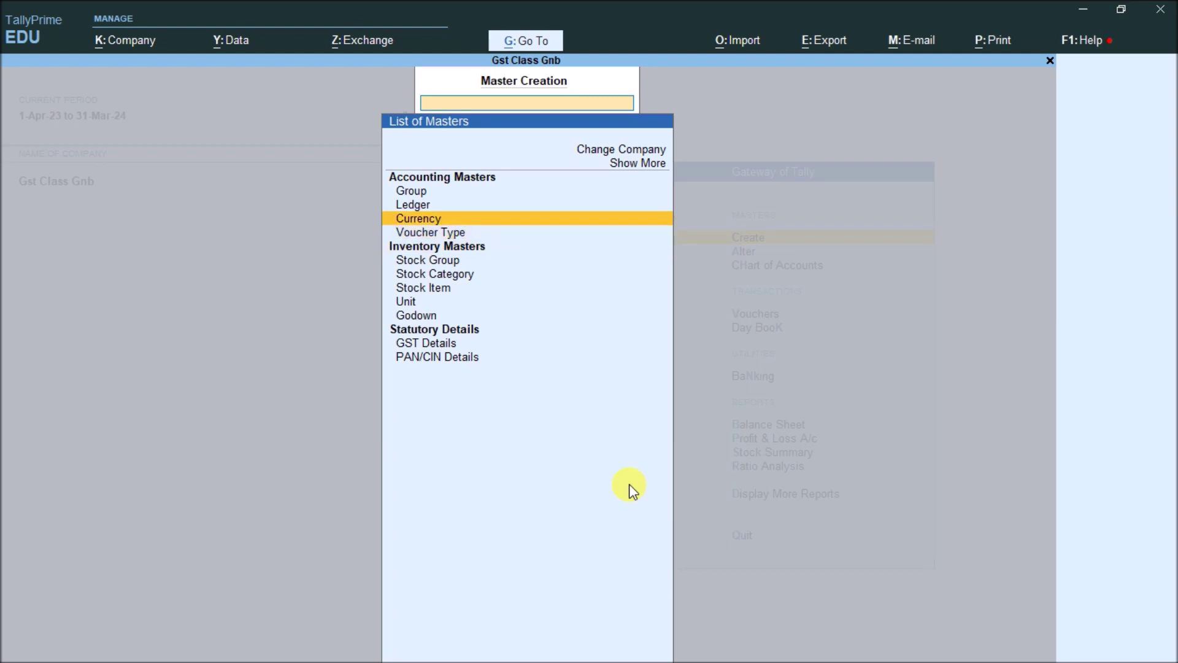
key(Return)
text(Purc)
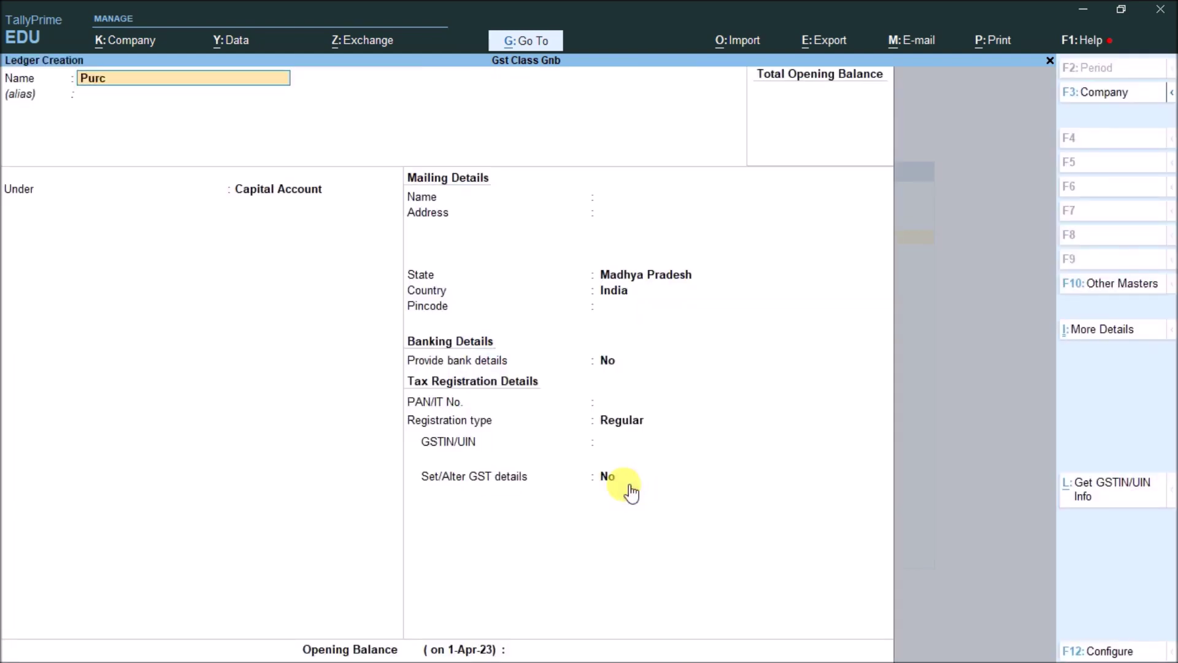
text(hase Gst)
key(Return)
text(Pu)
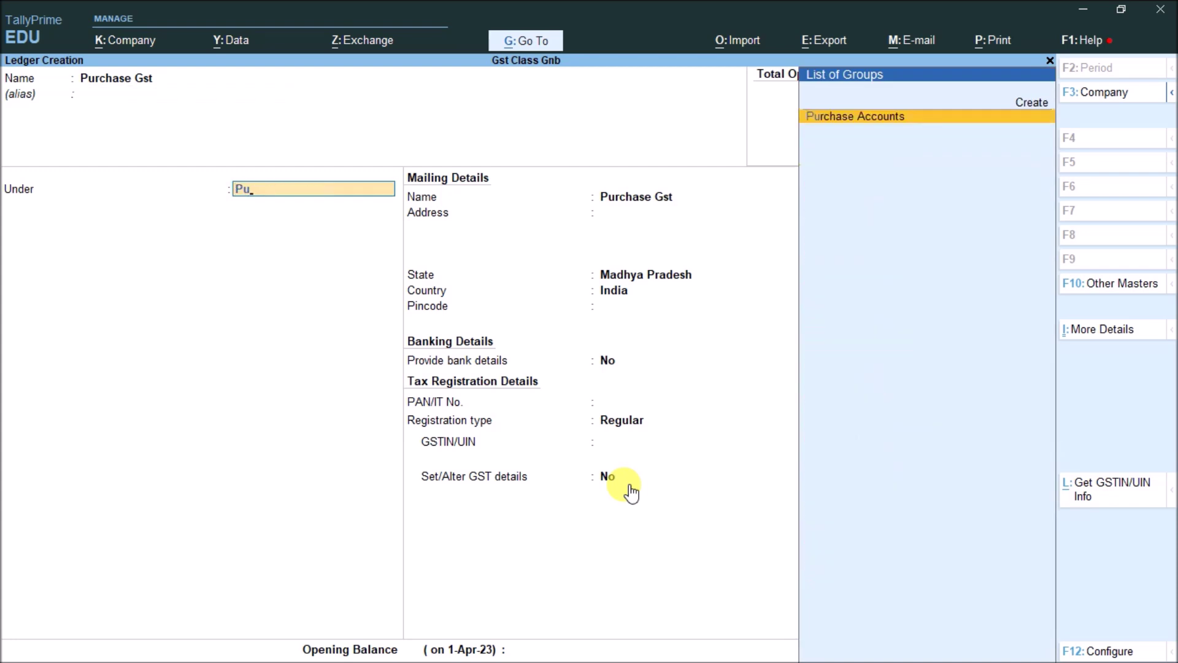
key(Return)
key(ctrl+a)
Create a ledger named Sales Gst under Sales Accounts.
text(Sales Gst)
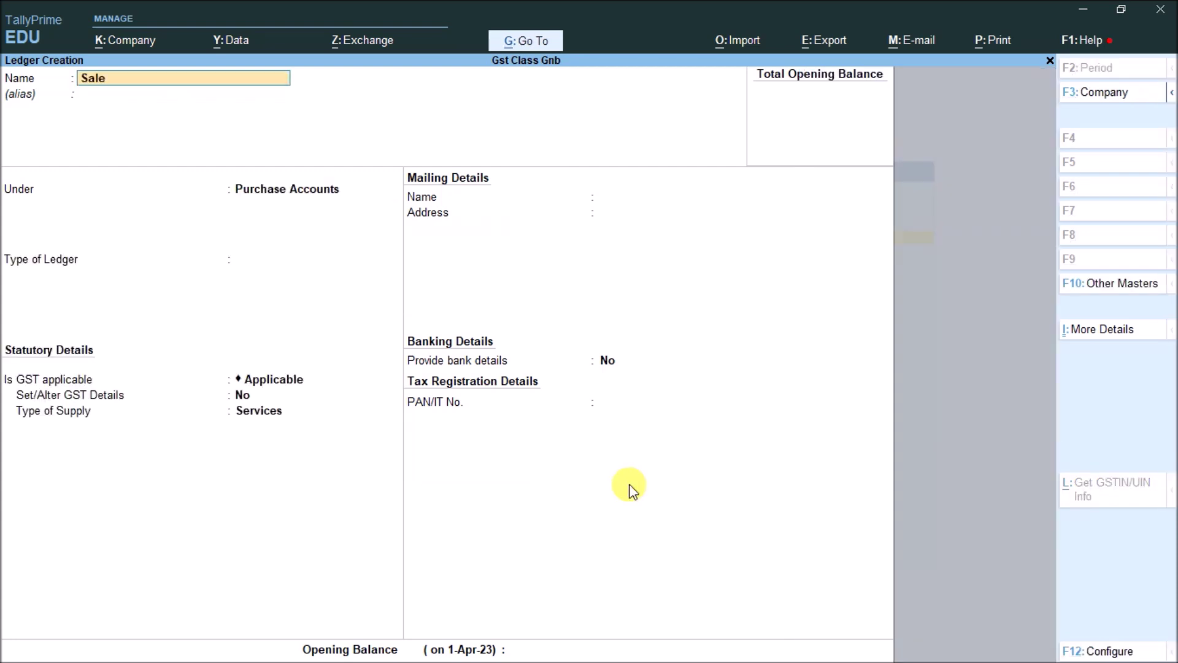
key(Return)
key(Return)
text(Sa)
key(Return)
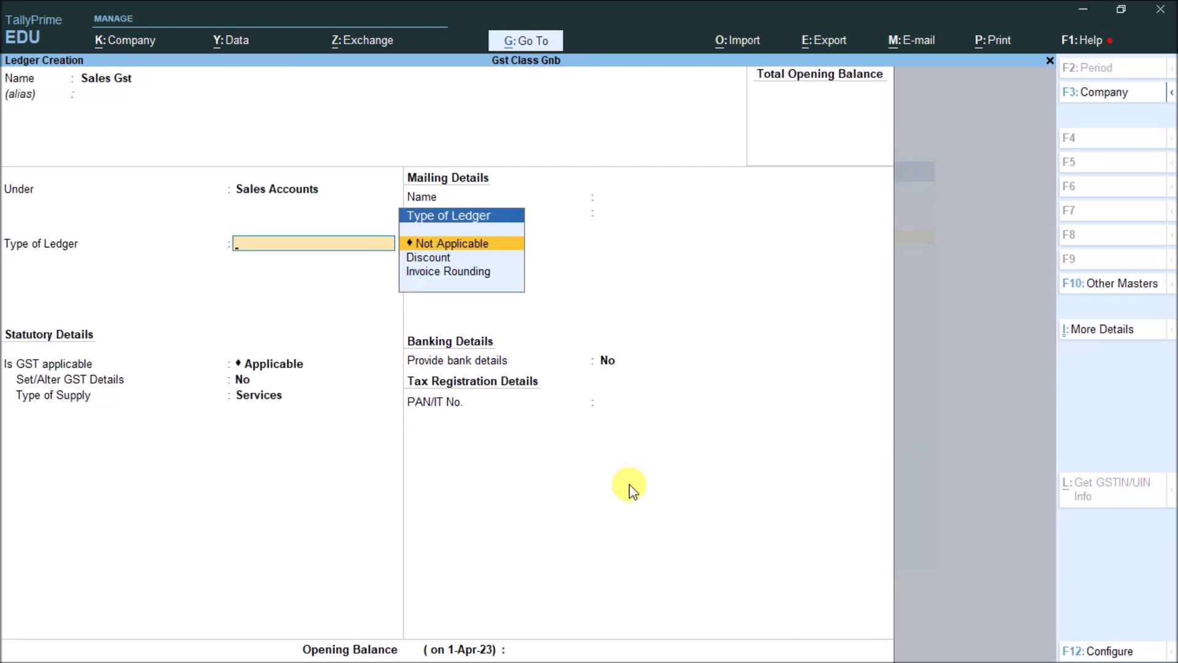
key(ctrl+a)
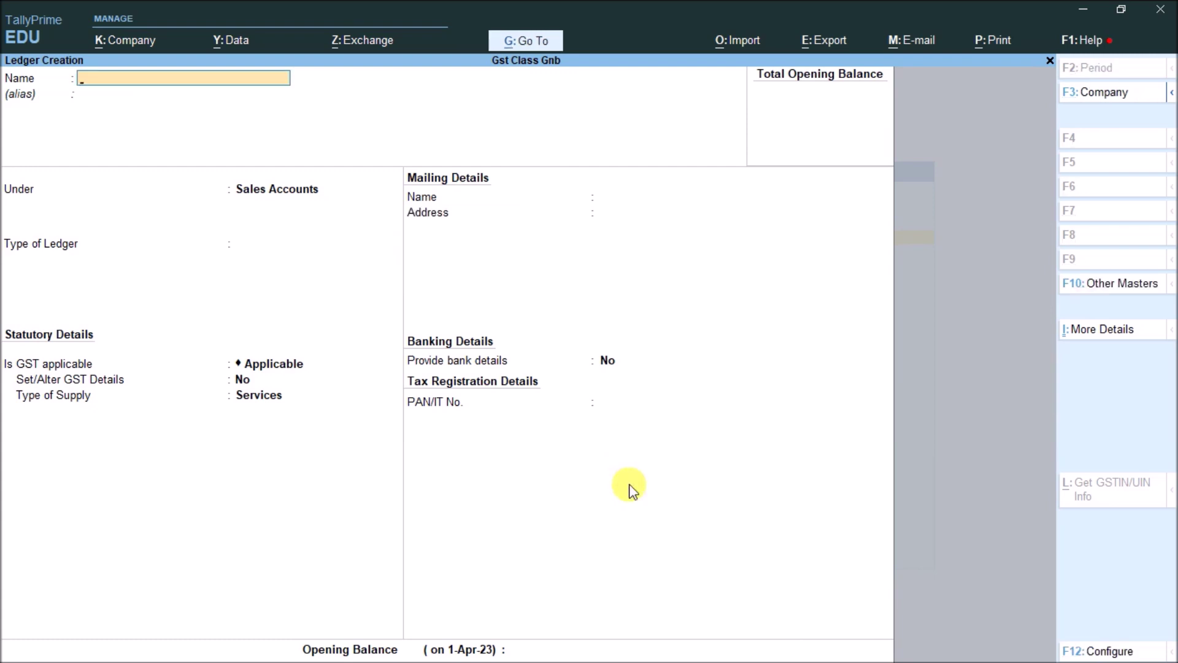
Create a ledger named Cgst under Duties & Taxes with GST as the duty type.
text(Cgst)
key(Return)
key(Return)
text(du)
key(Return)
text(g)
key(Return)
key(Down)
key(Up)
key(Return)
key(ctrl+a)
Create a ledger named Sgst under Duties & Taxes with duty type GST and tax type State Tax.
text(Sg)
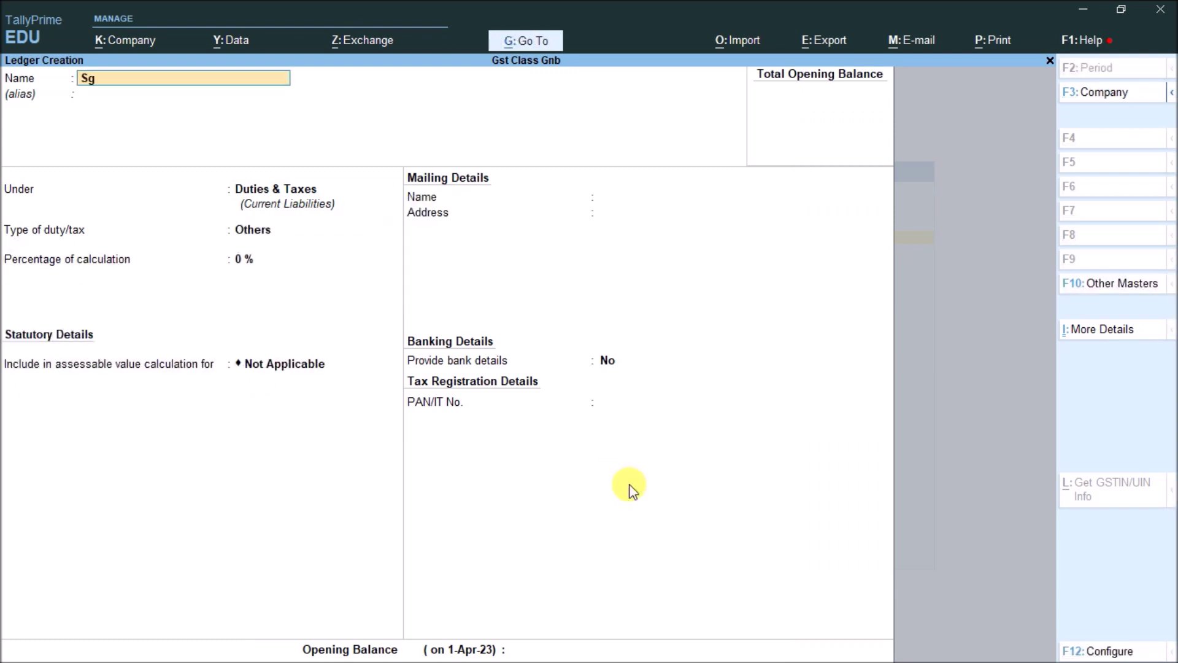
text(st)
key(Return)
key(Return)
key(Return)
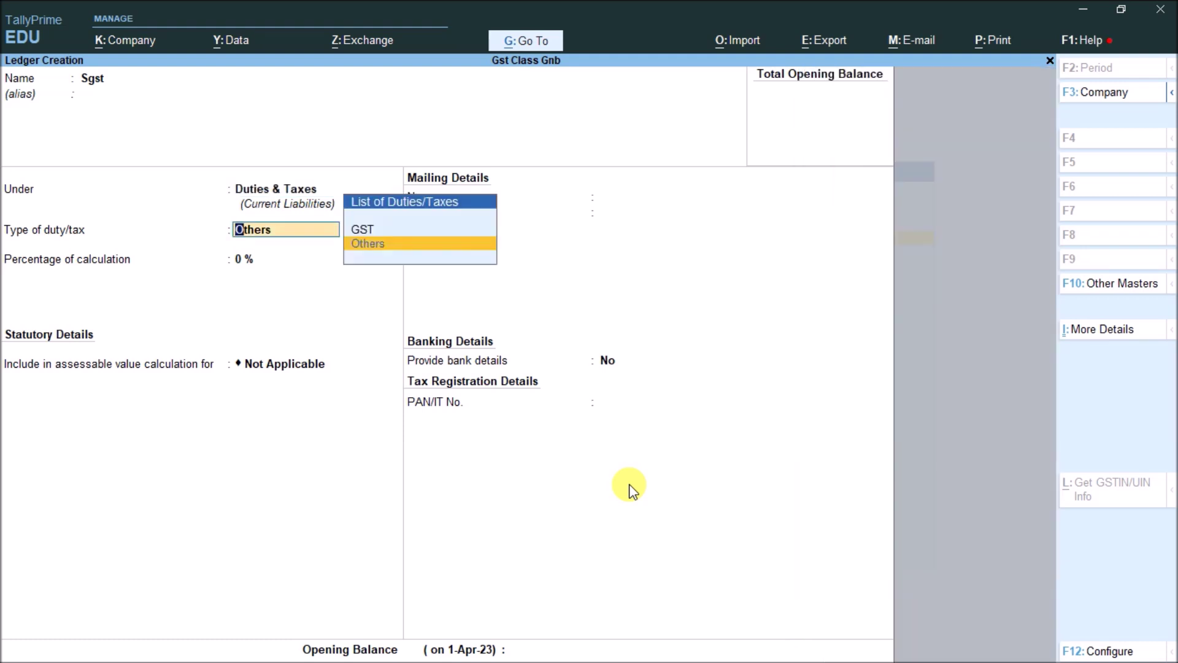
text(g)
key(Return)
key(Down)
key(Down)
key(Down)
key(Return)
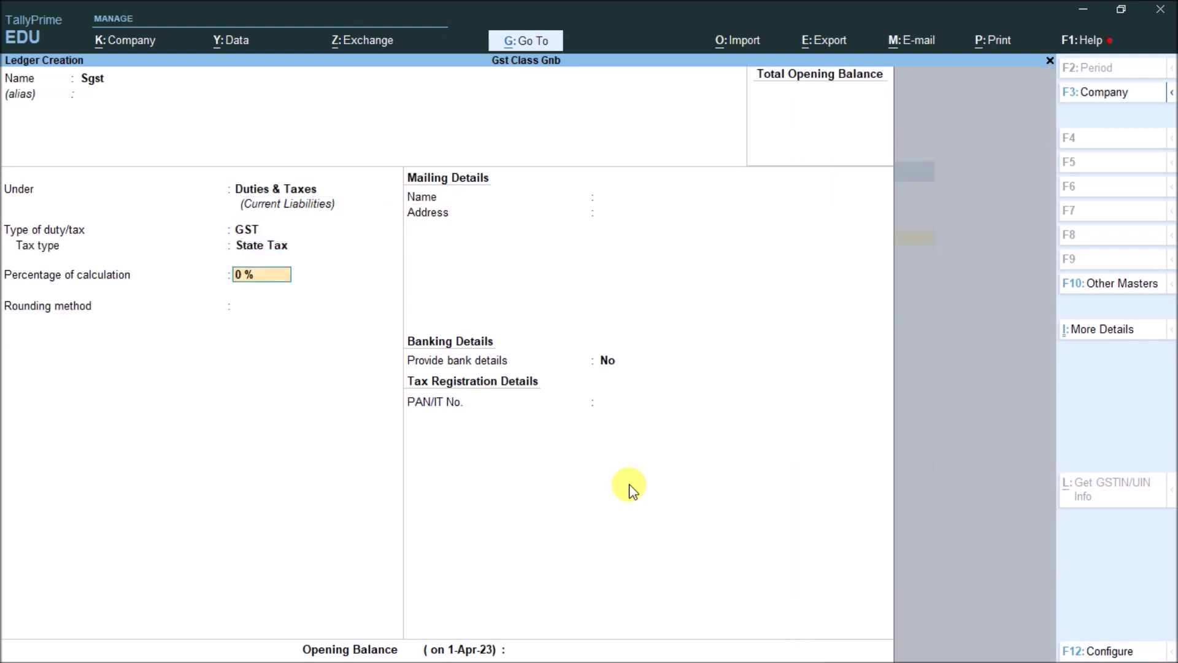
key(ctrl+a)
Create a party ledger with the supplier's name under Sundry Creditors.
text(Ram)
key(Return)
key(Return)
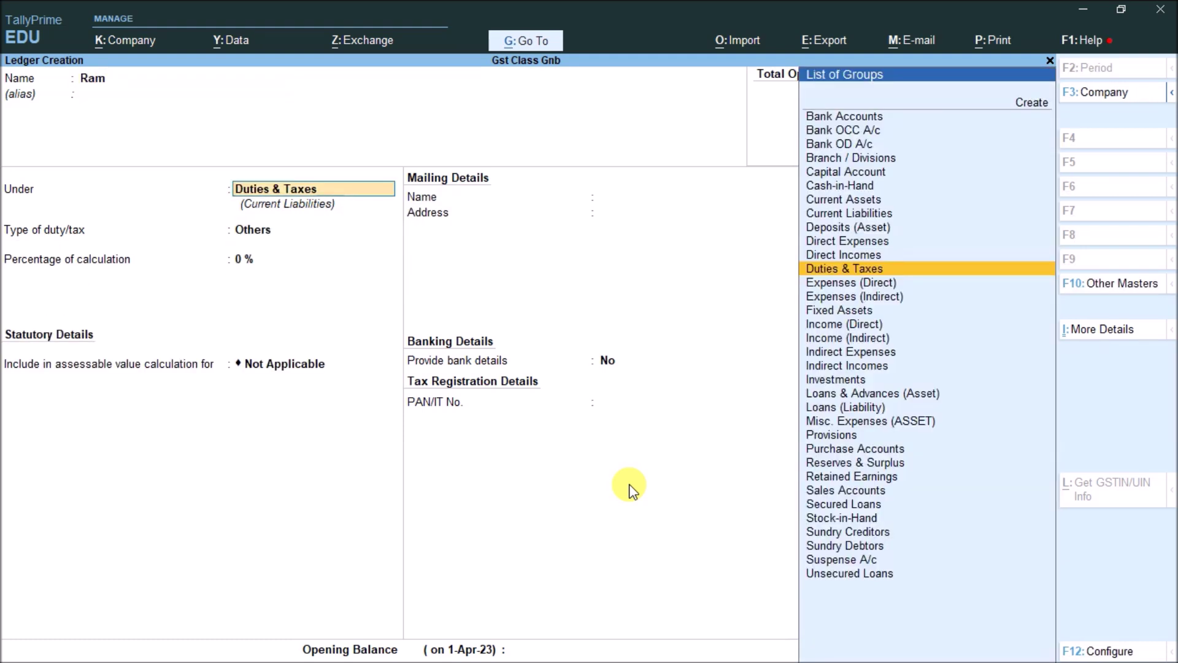
text(sun)
key(Return)
key(ctrl+a)
Create a party ledger with the customer's name under Sundry Debtors and leave ledger creation.
text(Suresh)
key(Return)
text(su)
key(Down)
key(Down)
key(Return)
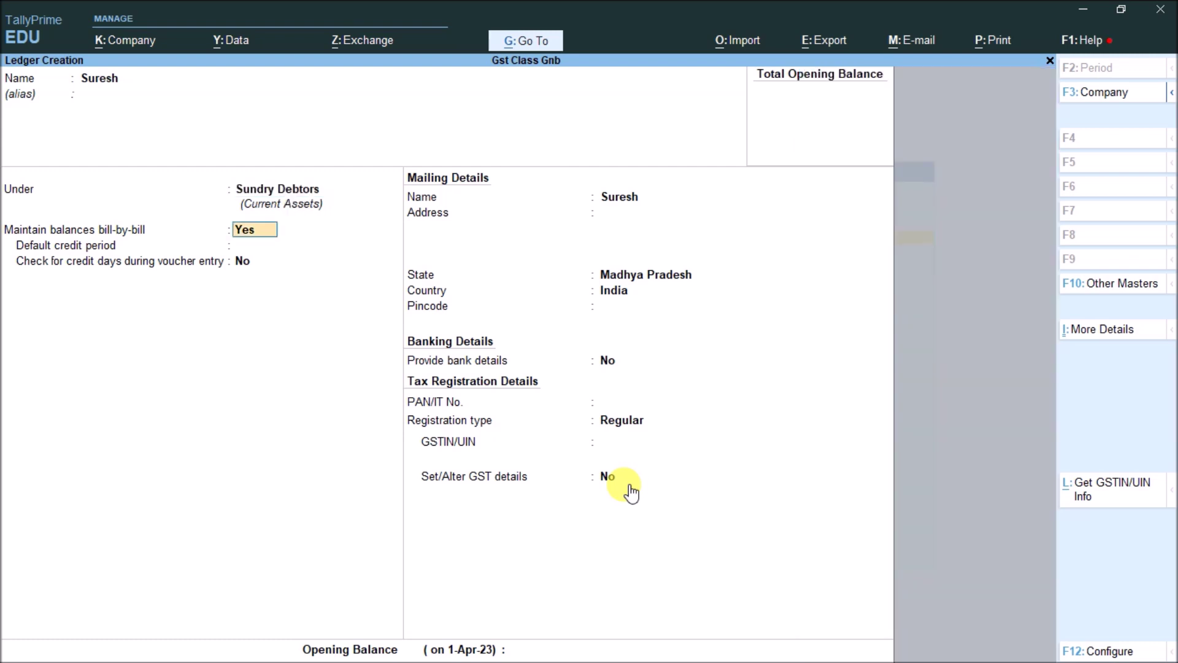
key(ctrl)
key(ctrl+a)
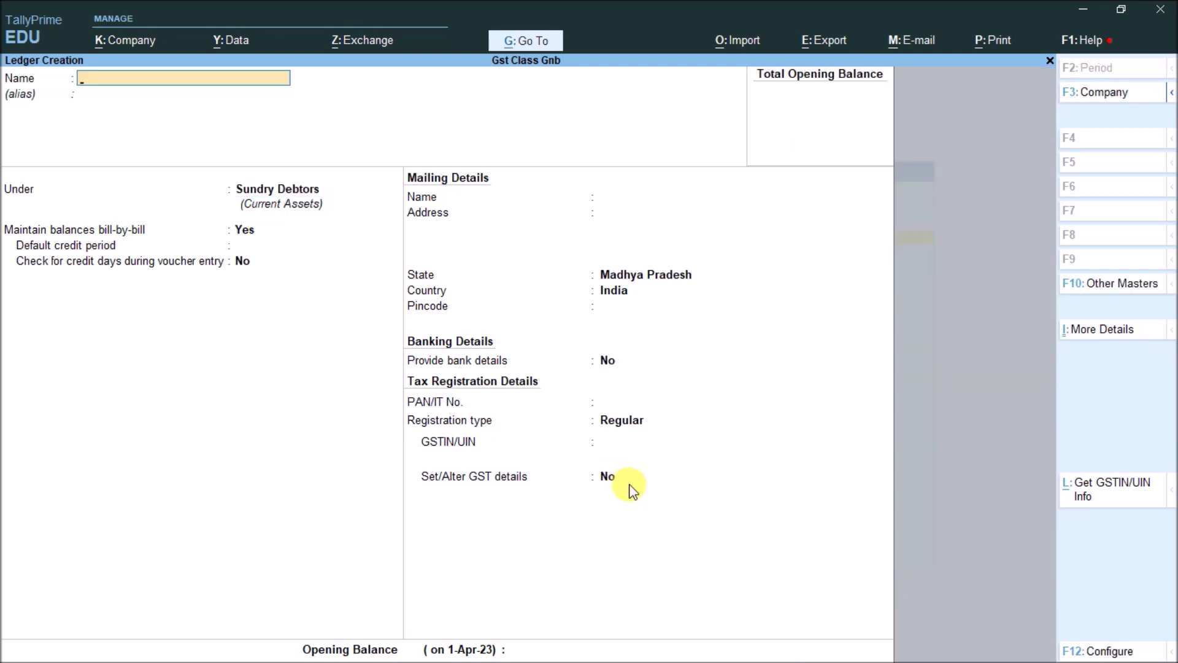
key(Escape)
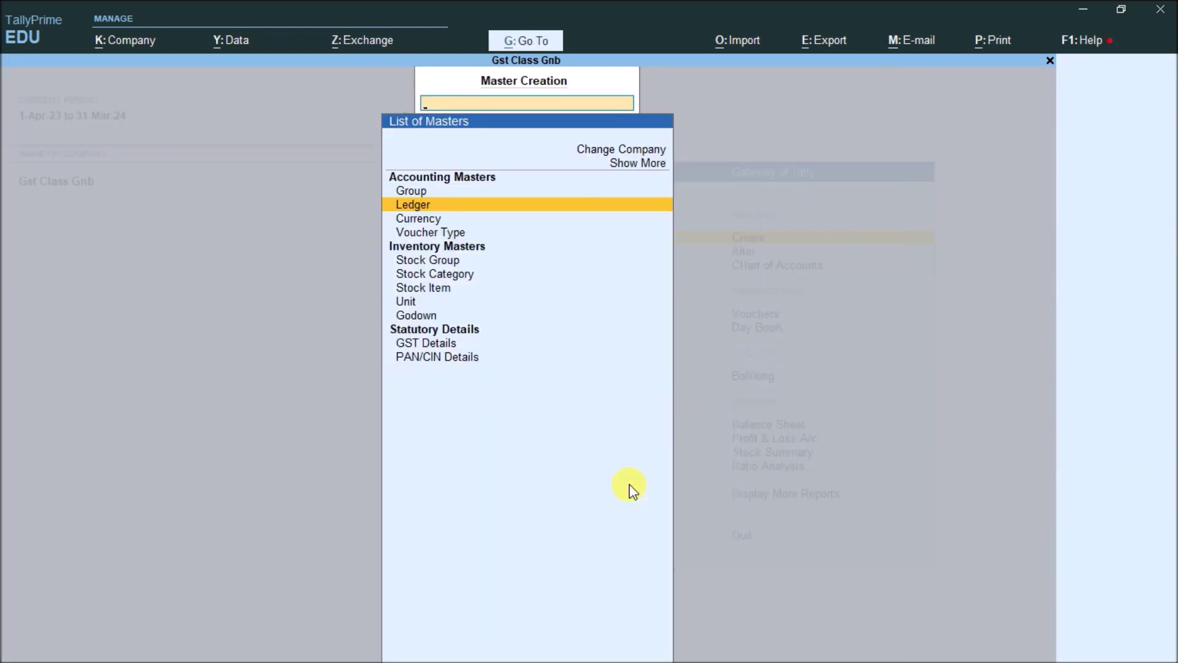
Start a new stock item and name it Hp Laptop.
key(Down)
key(Down)
key(Down)
key(Down)
key(Down)
key(Down)
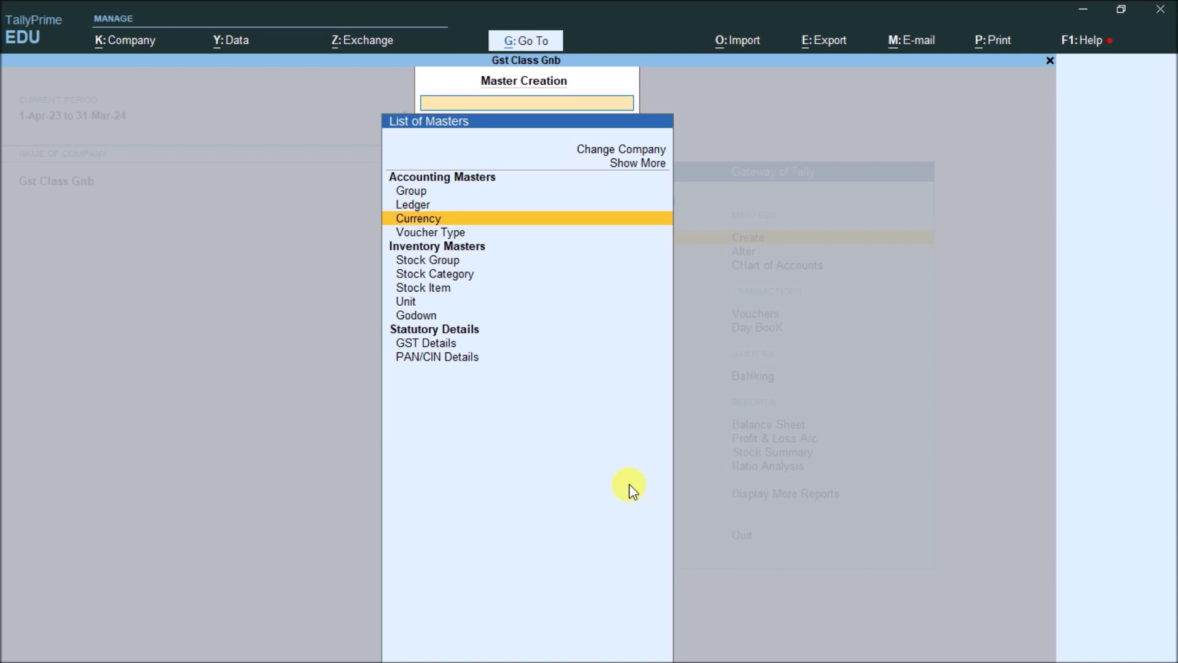
key(Return)
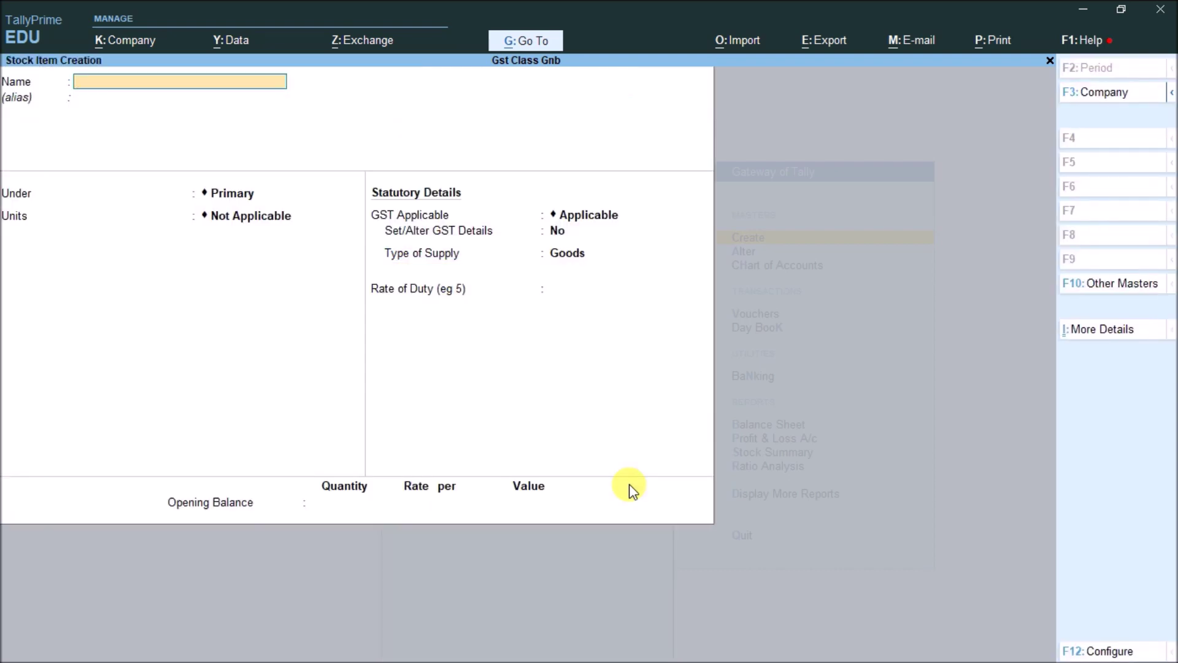
text(Hp Laptop)
key(Return)
key(Return)
Add a new stock group named Laptop under Primary, with item quantities added and GST details enabled.
key(alt+c)
text(Laptop)
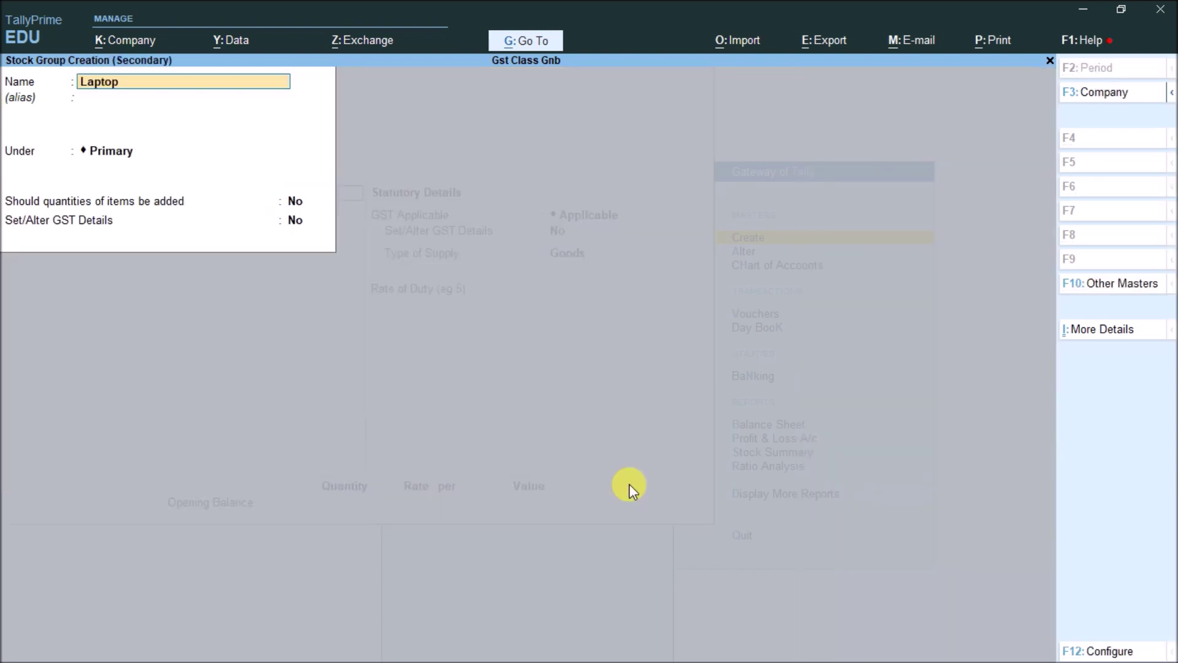
key(Return)
key(Return)
key(Return)
text(ye)
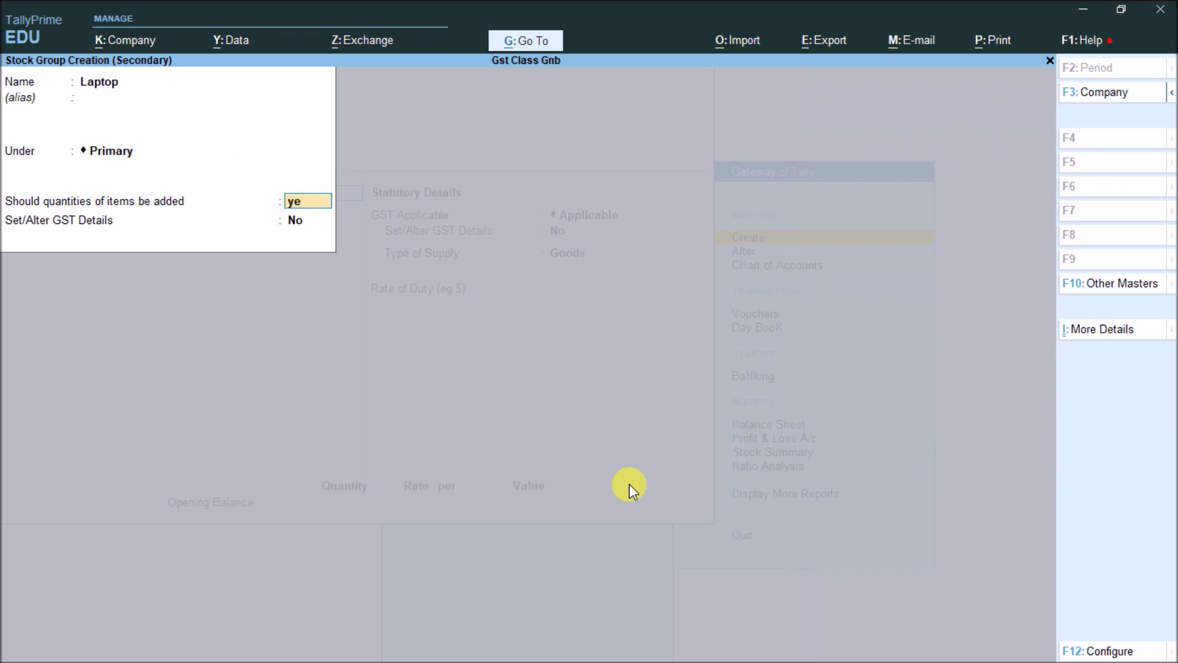
text(s)
key(Return)
text(yes)
key(Return)
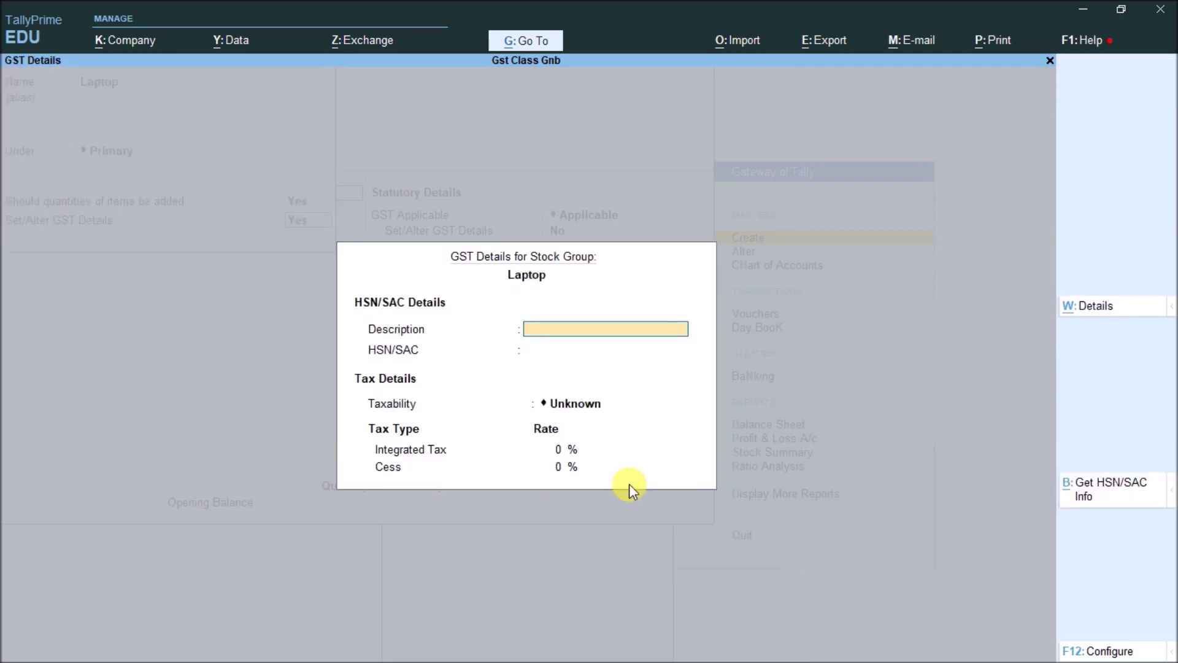
Set the Laptop group's GST to Taxable with 18% integrated tax and save the group.
key(Return)
key(Return)
key(Down)
key(Down)
key(Down)
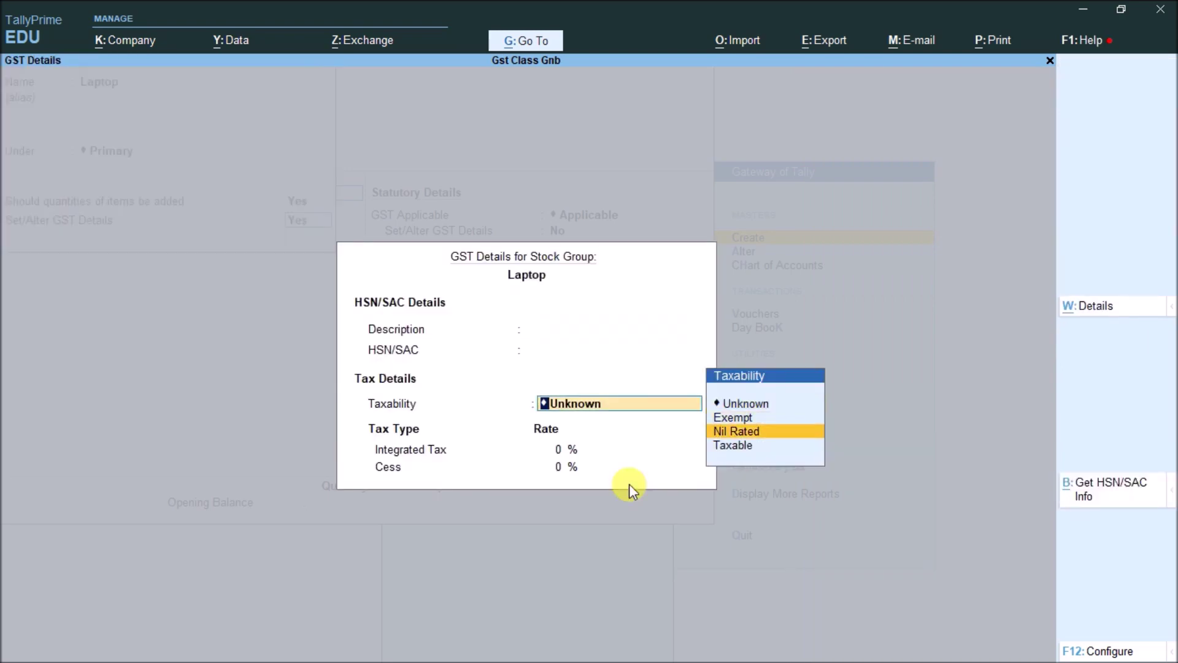
key(Return)
text(18)
key(Return)
key(Return)
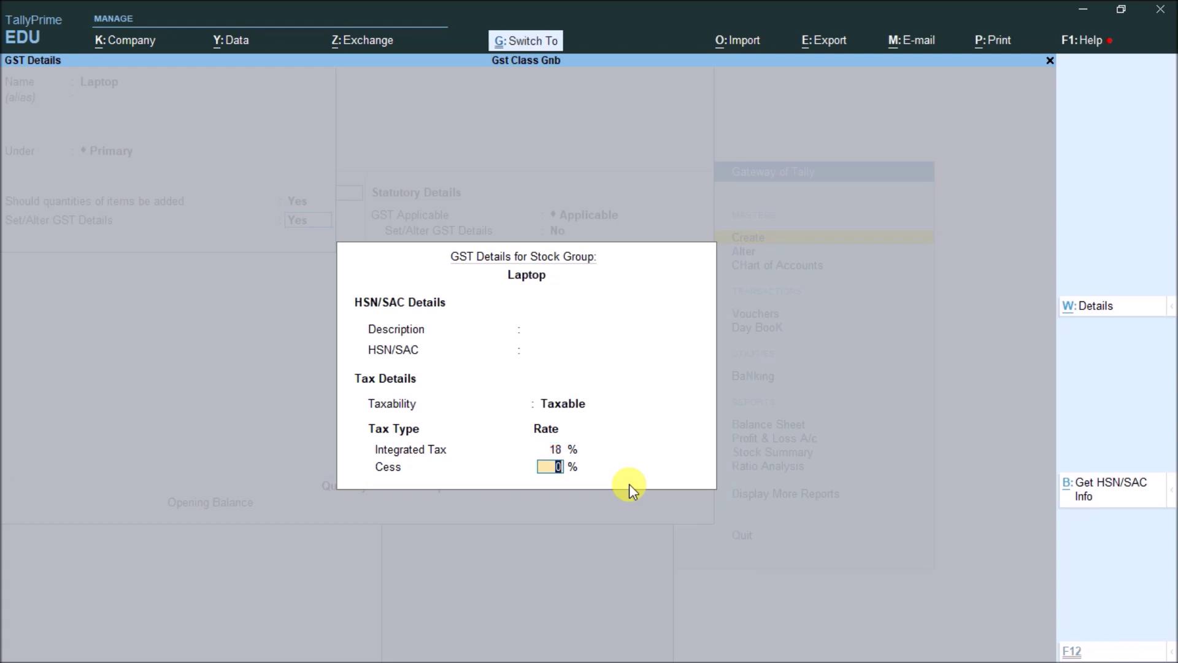
key(Return)
key(Return)
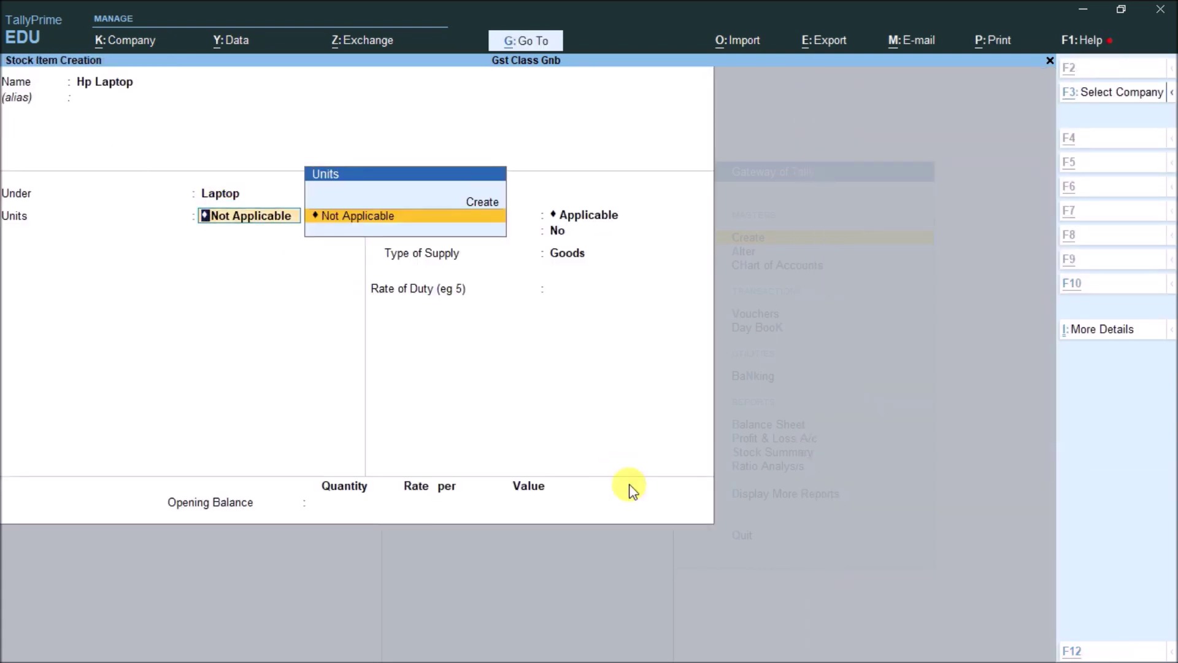
Create the unit Nos for the Hp Laptop item and save the stock item.
key(alt+c)
text(Ns)
key(BackSpace)
text(os)
key(Return)
key(ctrl+a)
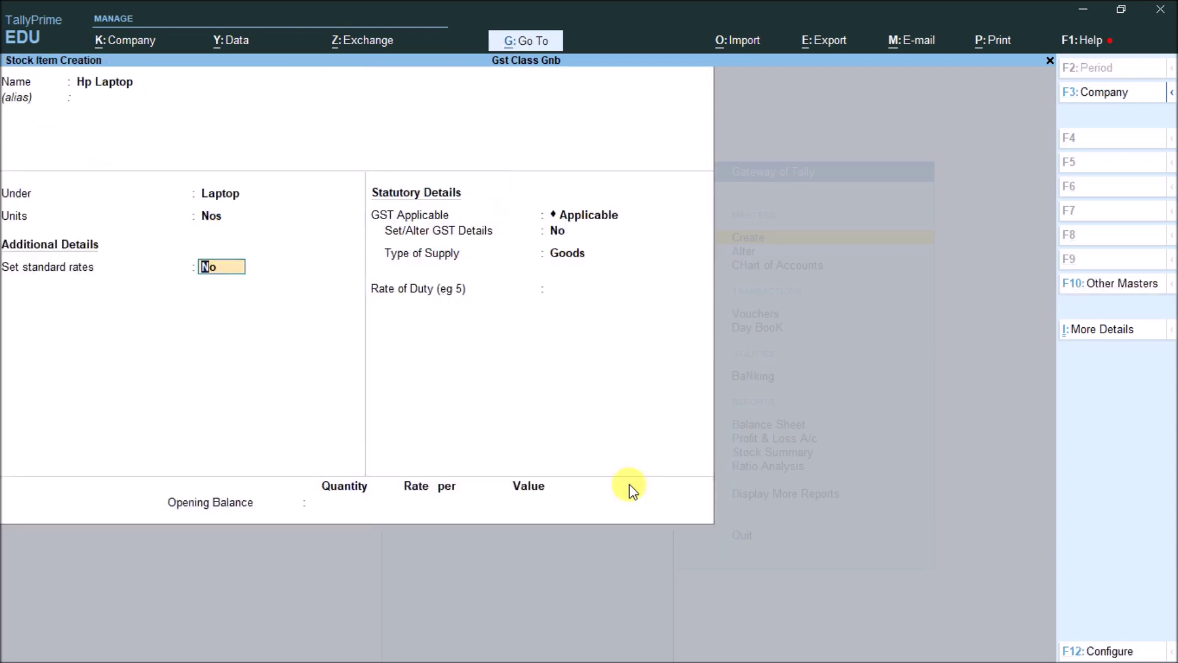
key(ctrl+a)
Create the stock item Dell Laptop under the Laptop group with Nos as its unit, save it and leave item creation.
text(D)
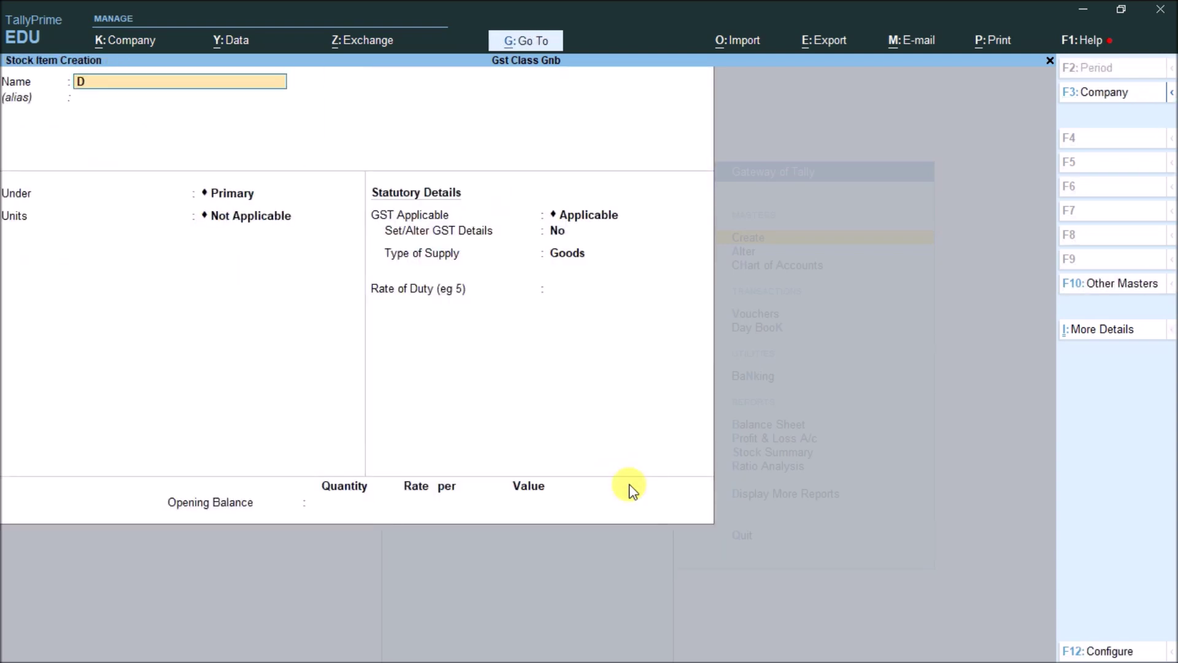
text(ell Laptoy)
key(Return)
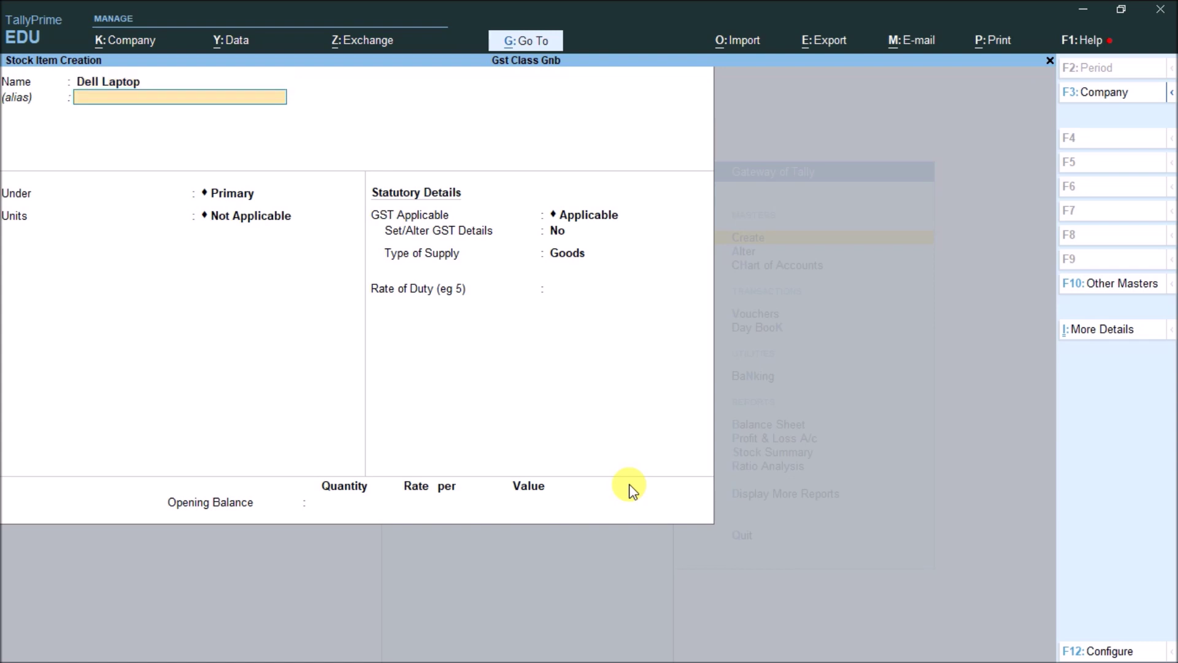
key(Return)
text(l)
key(Return)
key(ctrl+a)
key(Escape)
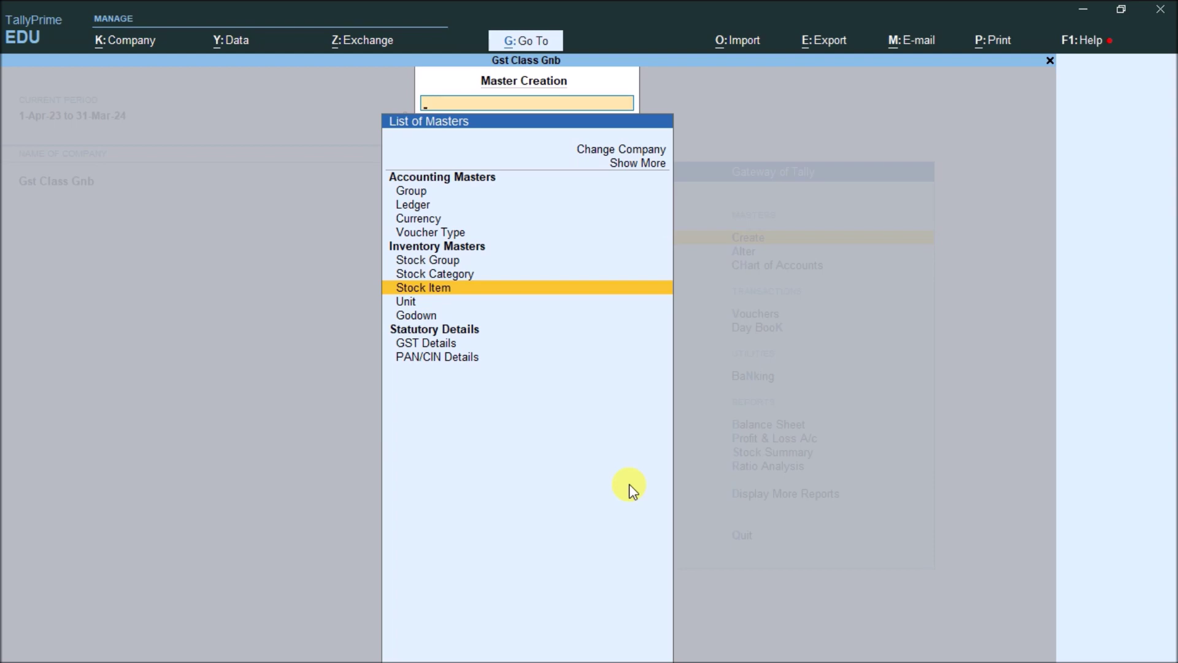
Open voucher entry and start a new purchase voucher.
key(Escape)
key(Down)
key(Down)
key(Down)
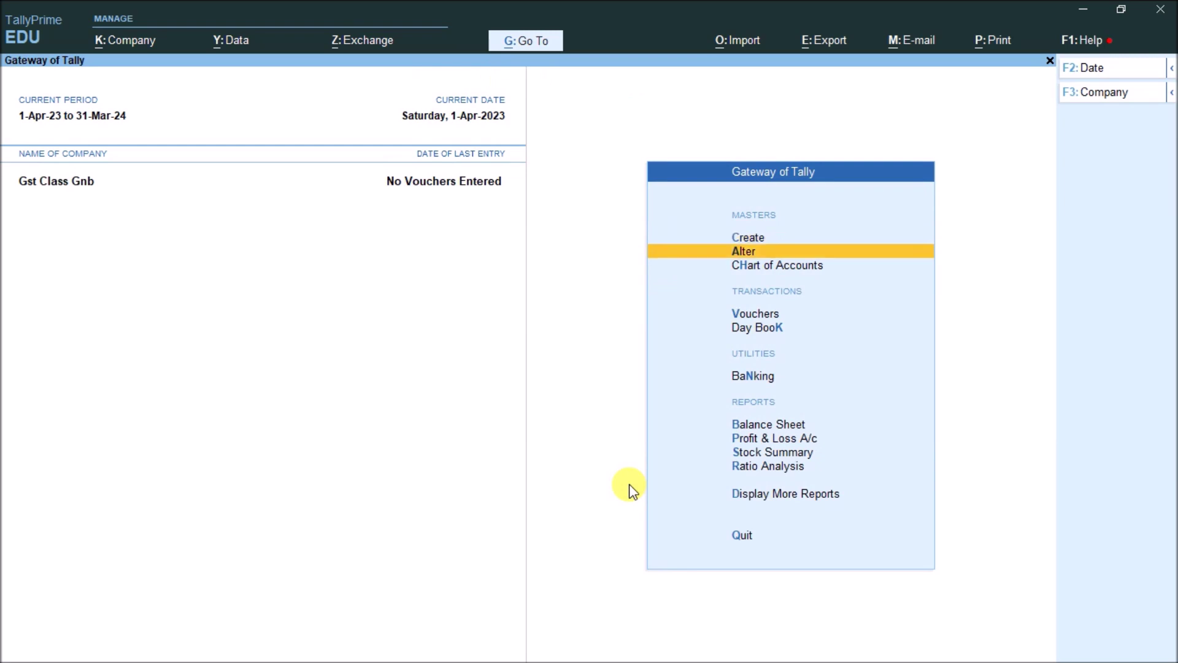
key(Return)
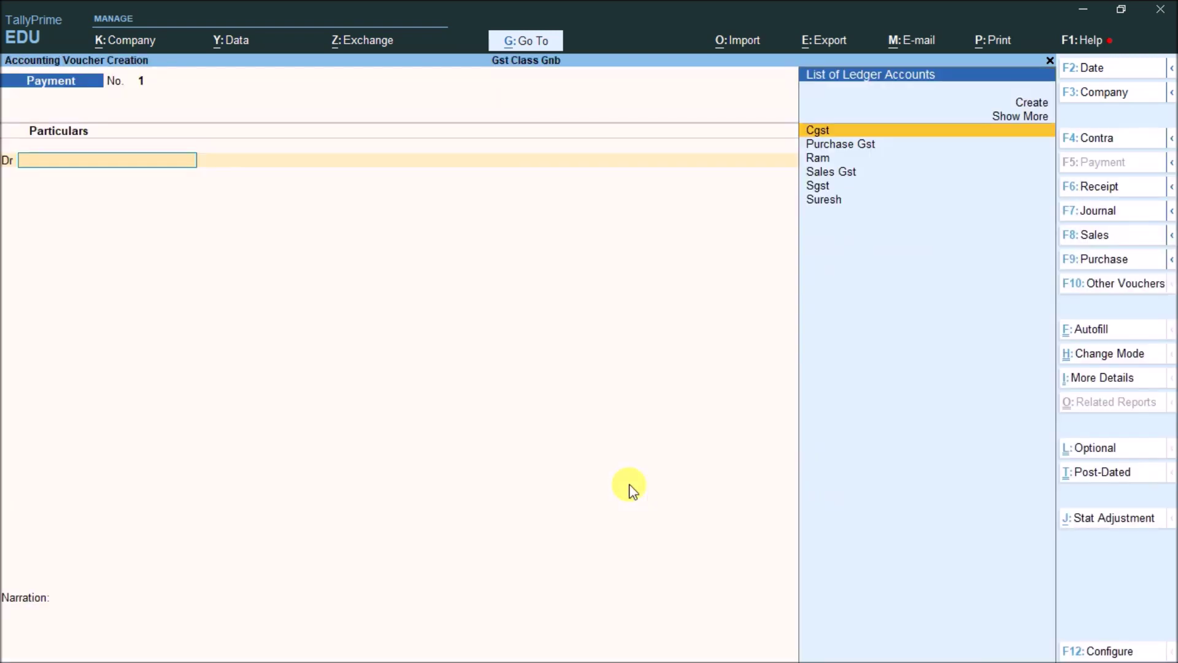
key(F9)
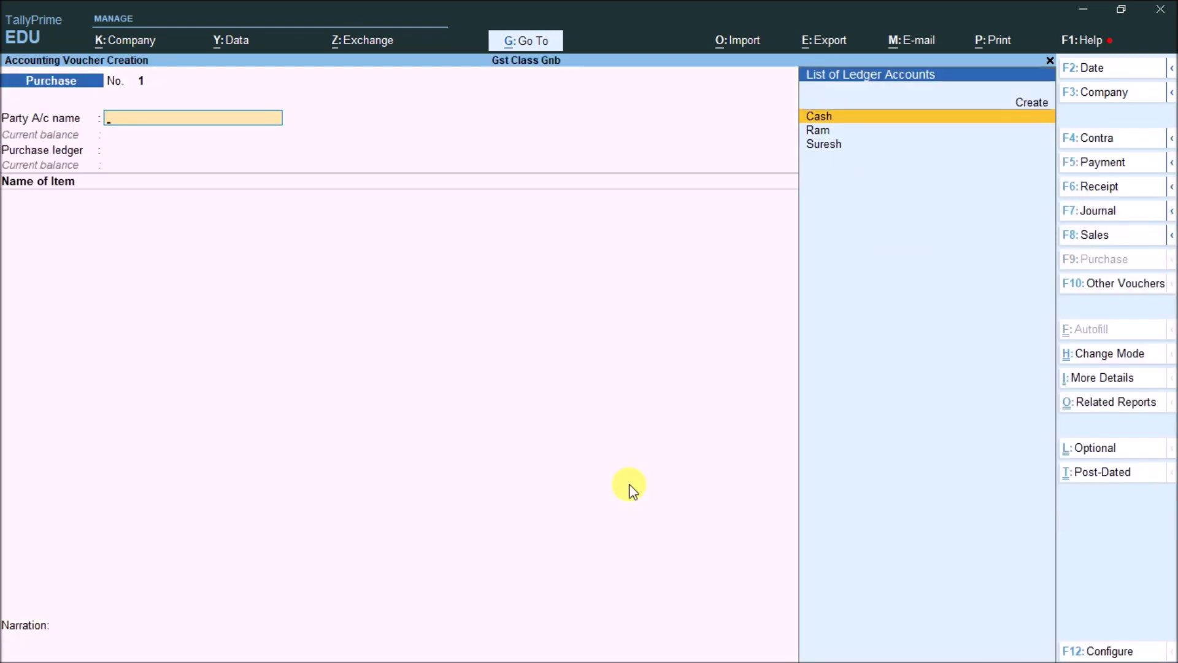
Pick the supplier ledger listed just below Cash as the party, accept its details and choose Purchase Gst as the purchase ledger.
key(Down)
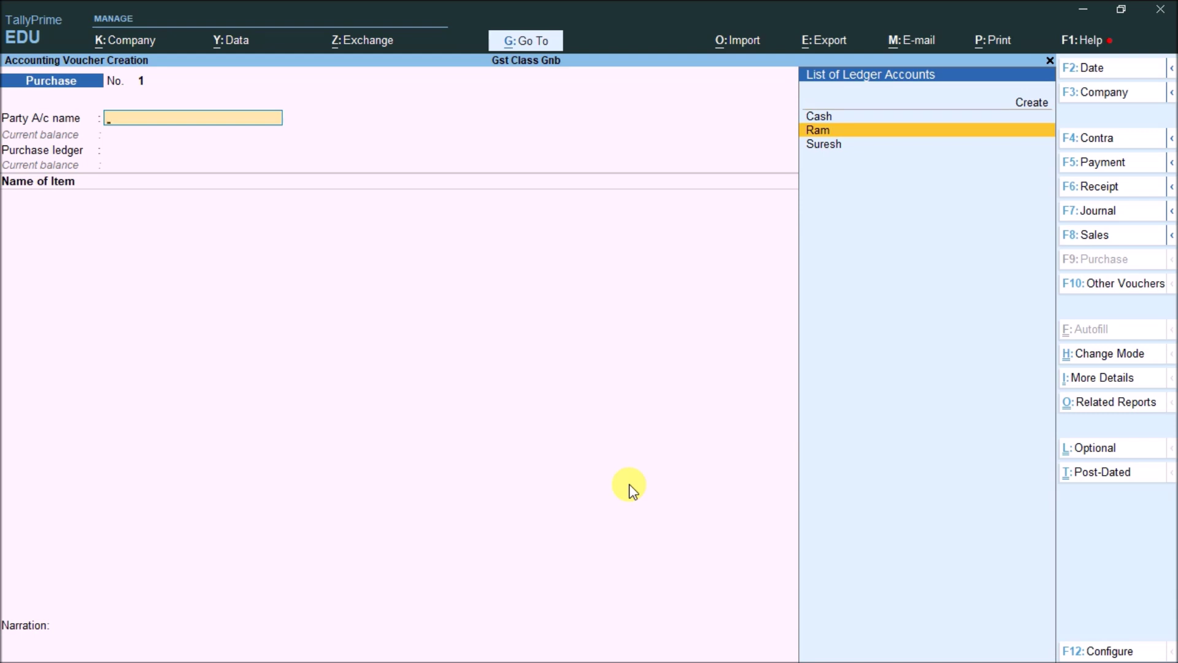
key(Return)
key(ctrl+a)
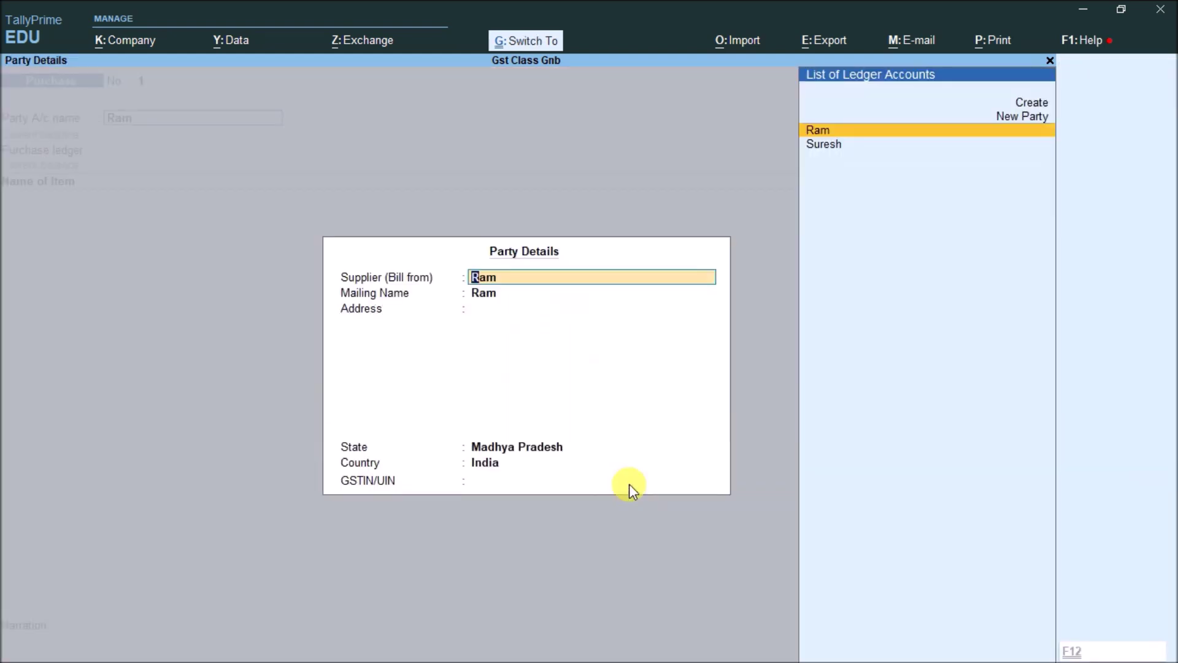
key(ctrl+a)
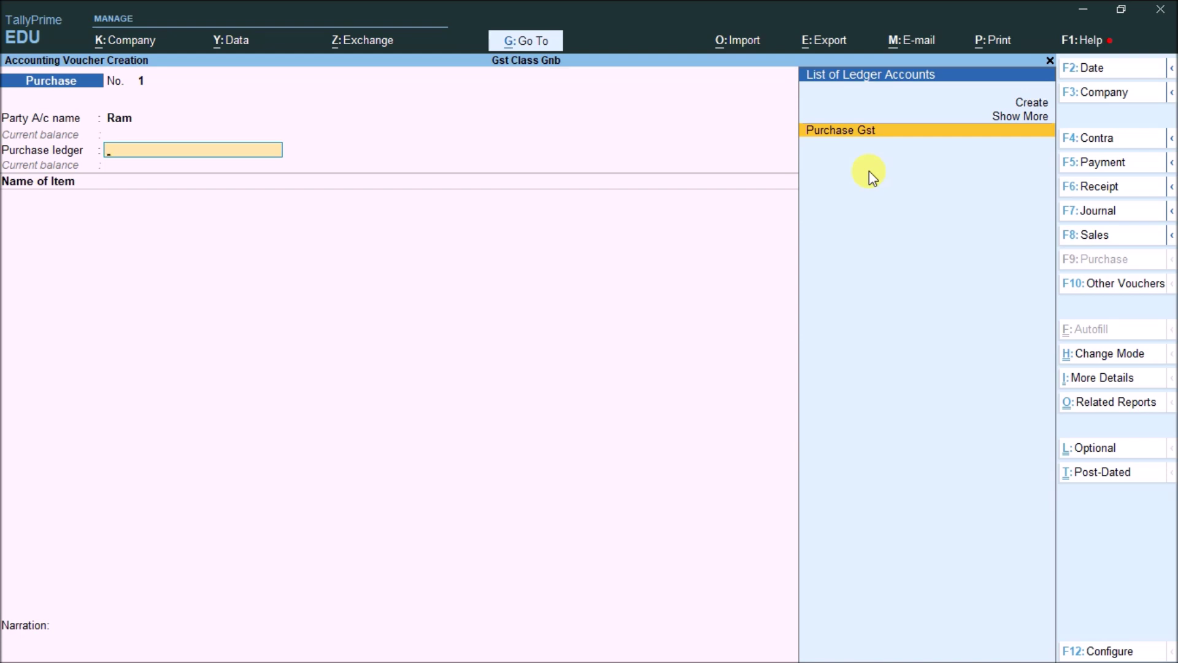
click(859, 140)
key(BackSpace)
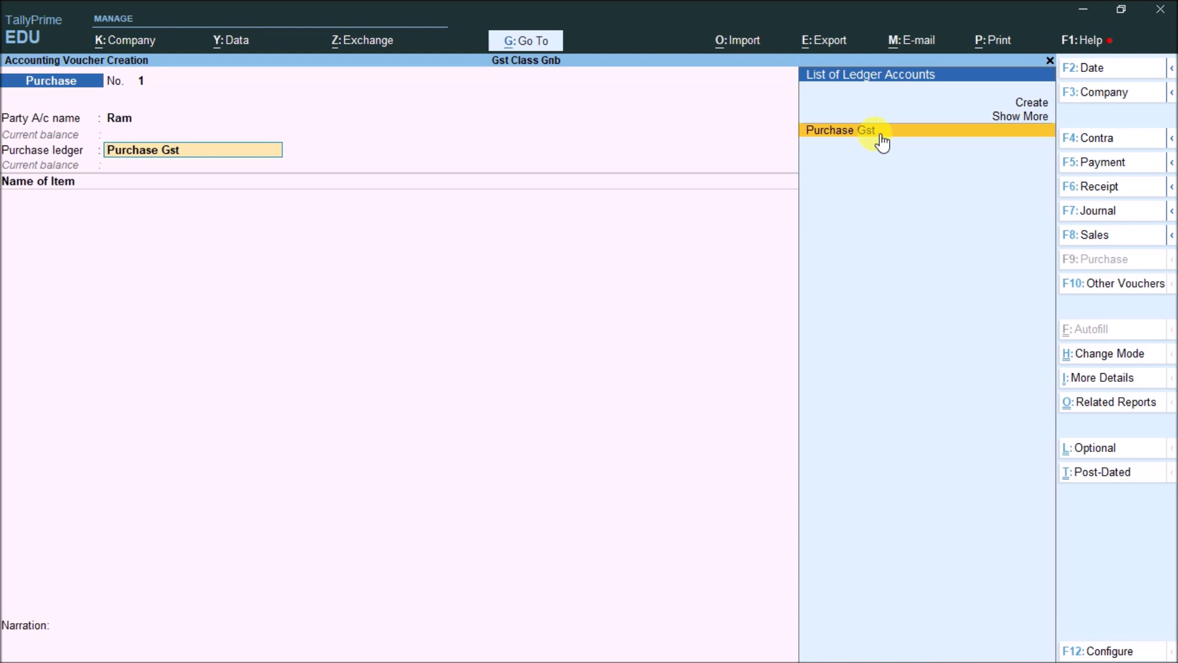
Change the purchase voucher's party account to Cash and accept the receipt, order and party details without filling them in.
key(BackSpace)
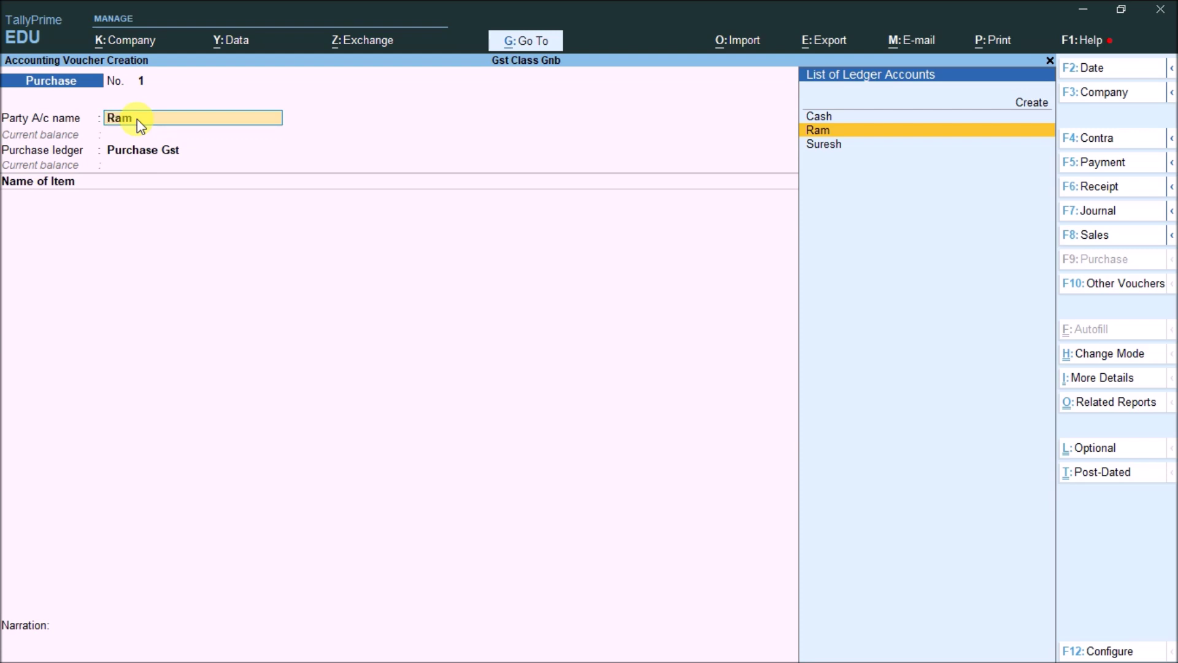
key(Up)
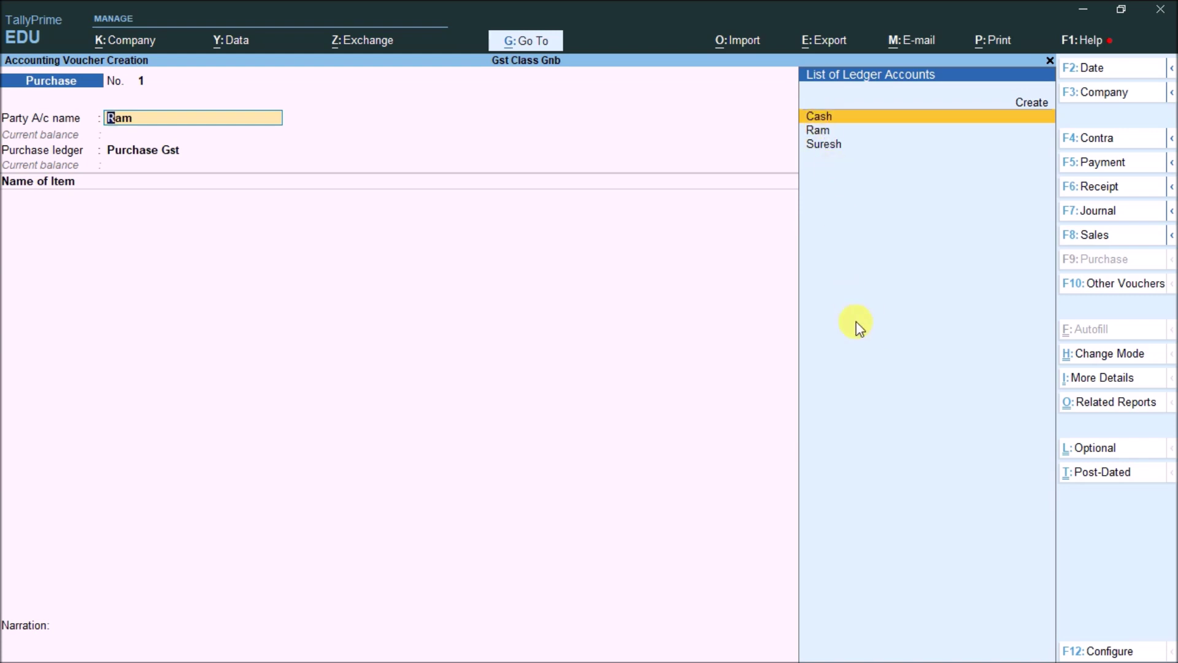
key(Return)
key(Return)
key(Return)
key(Return)
key(Return)
key(Return)
key(Return)
key(Return)
key(Return)
key(Return)
key(Return)
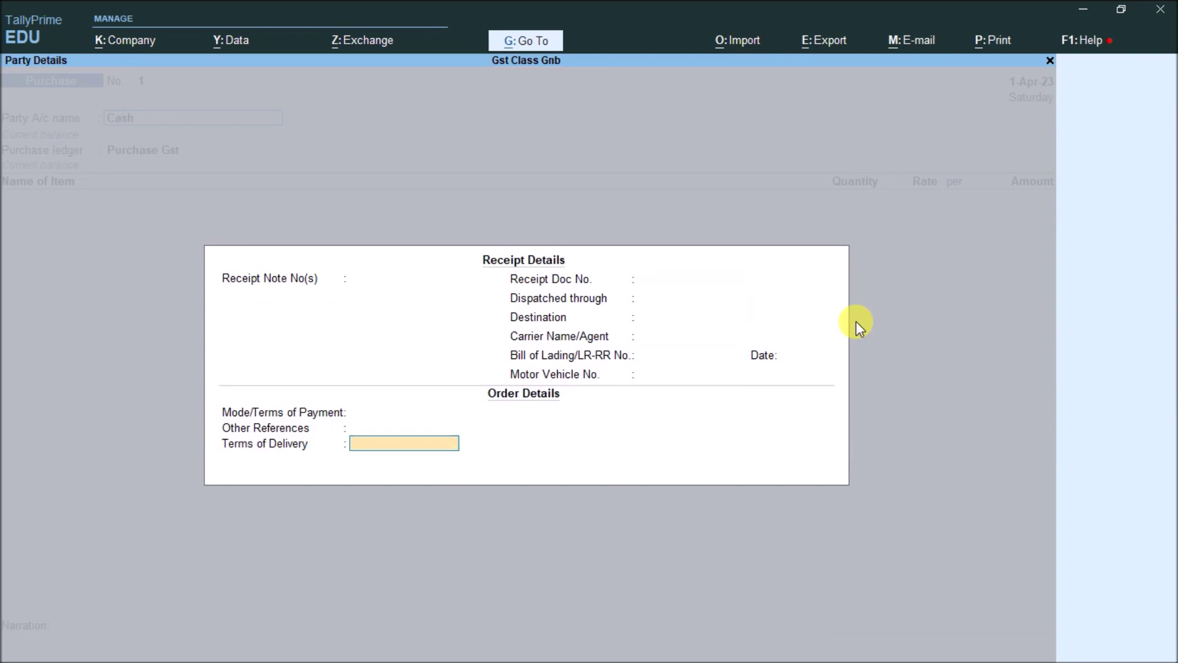
key(Return)
key(Return)
key(Return)
key(Return)
key(Return)
key(Return)
key(Return)
key(Return)
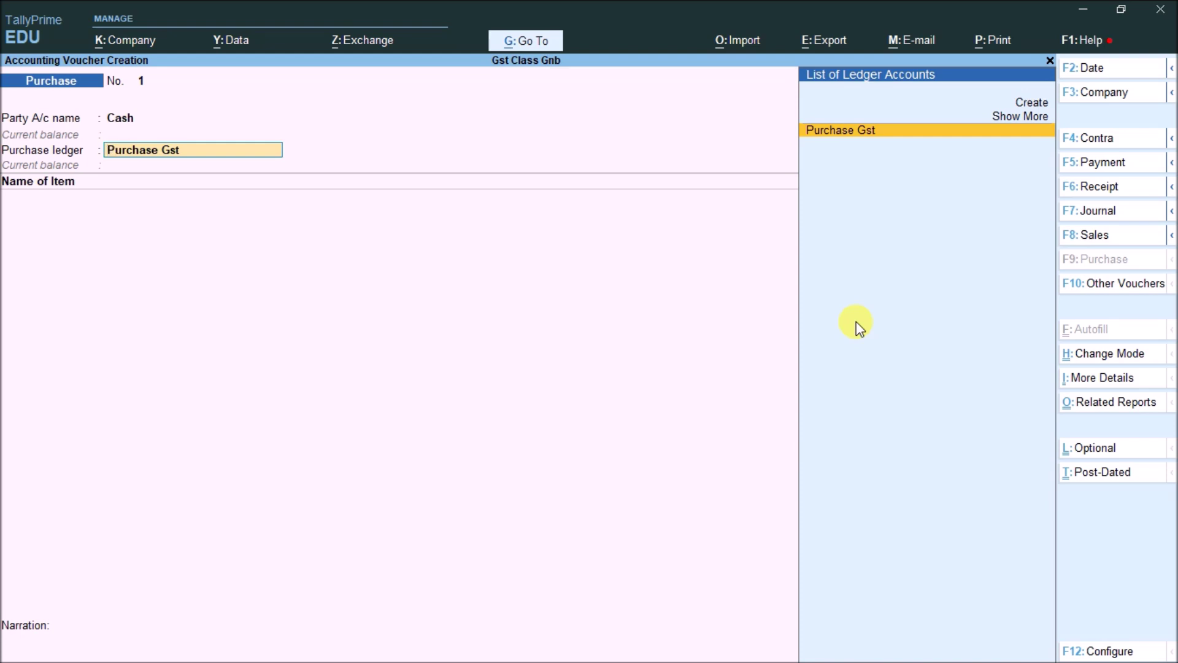
Add Dell Laptop to the purchase voucher with a quantity of 10 Nos at a rate of 5,000.
key(Return)
key(Up)
key(Down)
key(Down)
key(Return)
key(Return)
text(10)
key(Return)
text(5000)
key(Return)
key(Return)
key(Return)
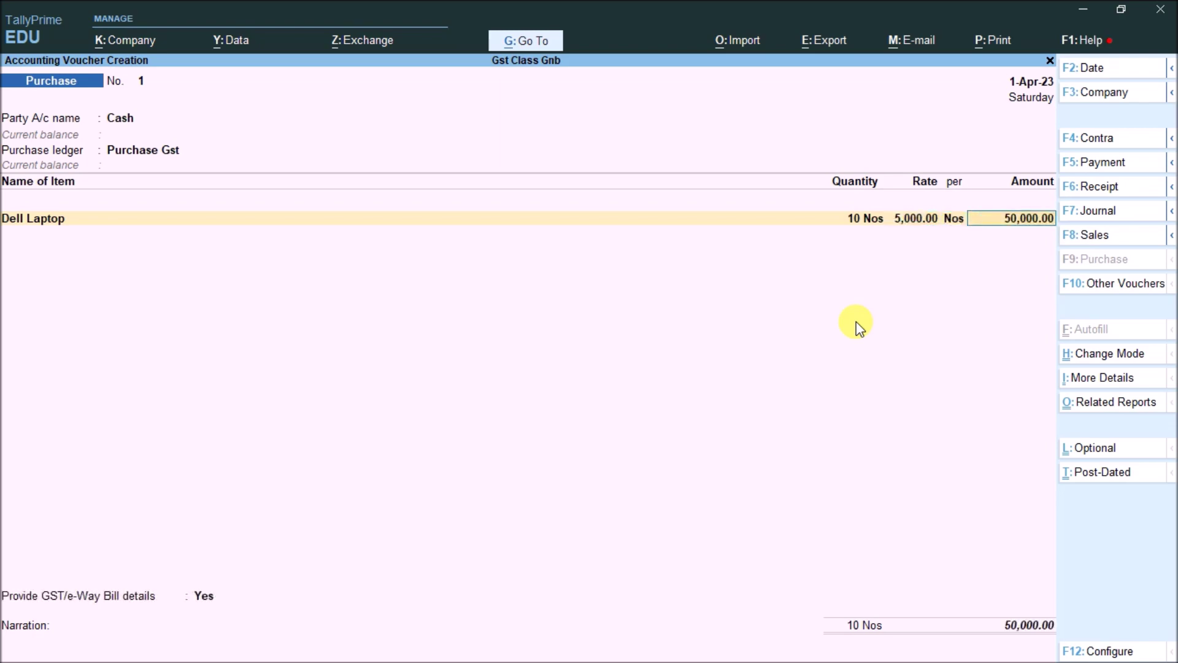
Add Hp Laptop to the purchase voucher with a quantity of 1 Nos at a rate of 30,000.
key(Down)
key(Down)
key(Down)
key(Return)
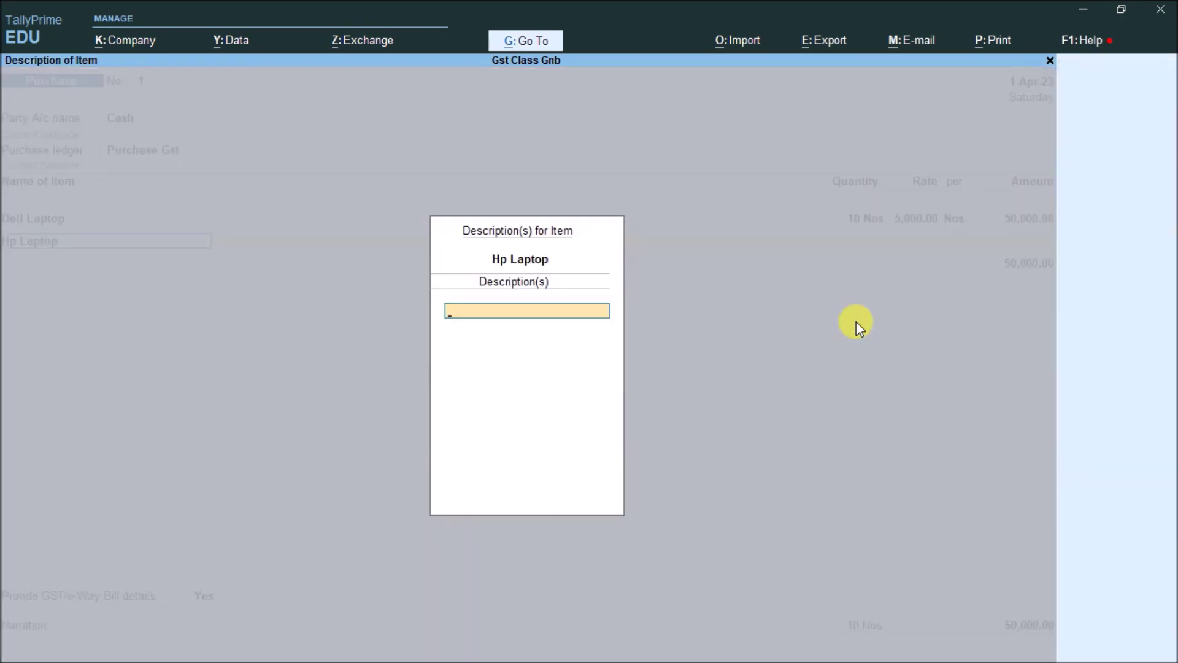
key(Return)
text(1)
key(Return)
text(30000)
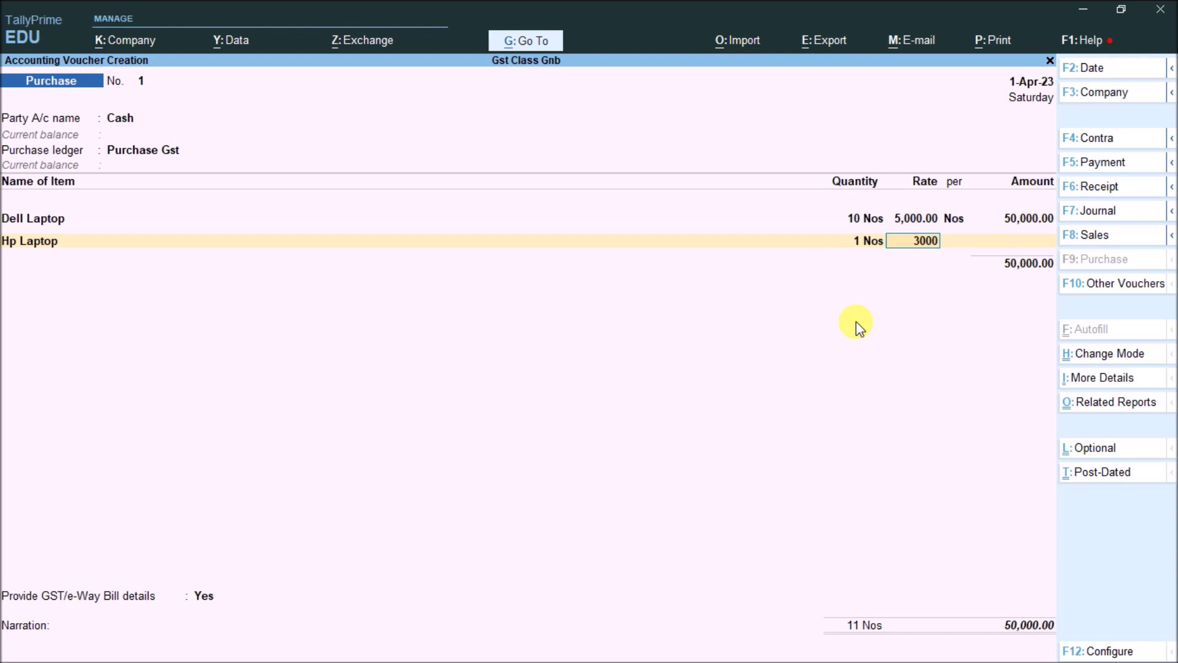
key(Return)
key(Return)
key(Return)
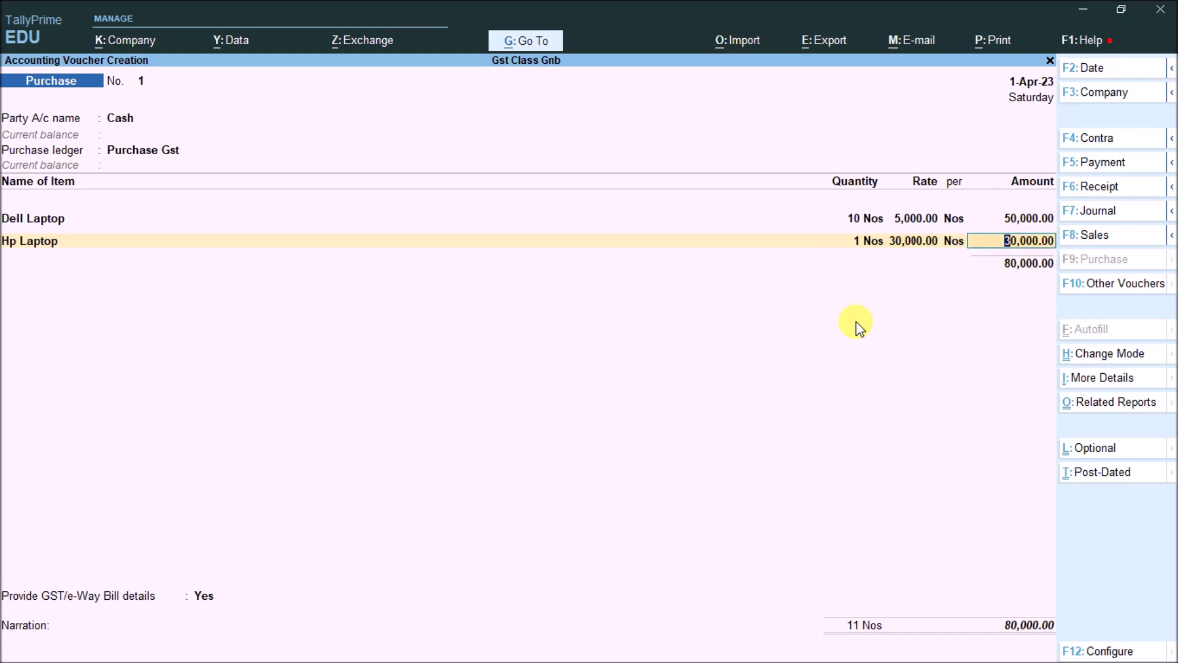
key(Return)
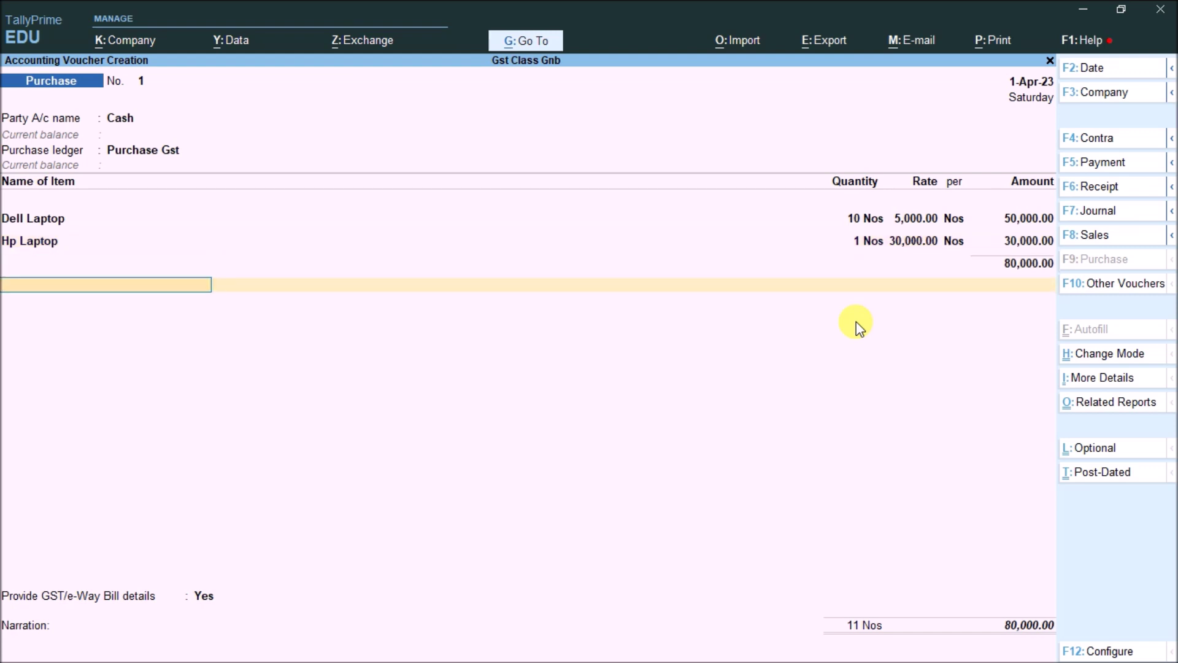
Add the Cgst and Sgst ledgers below the item lines of the purchase voucher.
text(Cg)
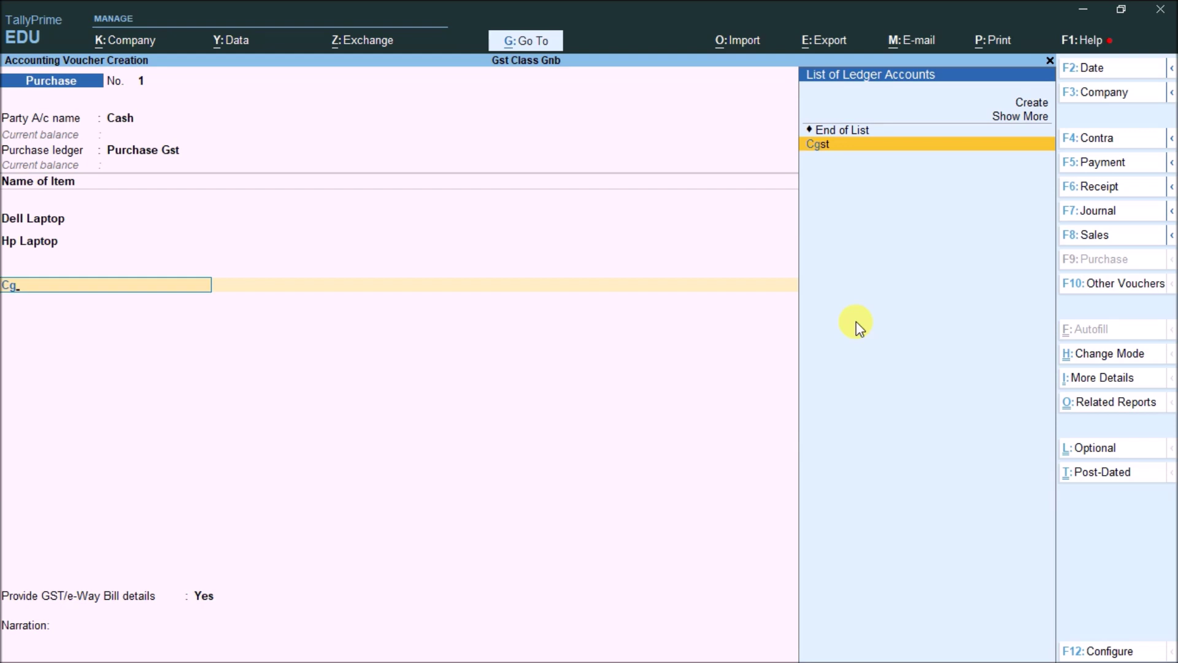
key(Return)
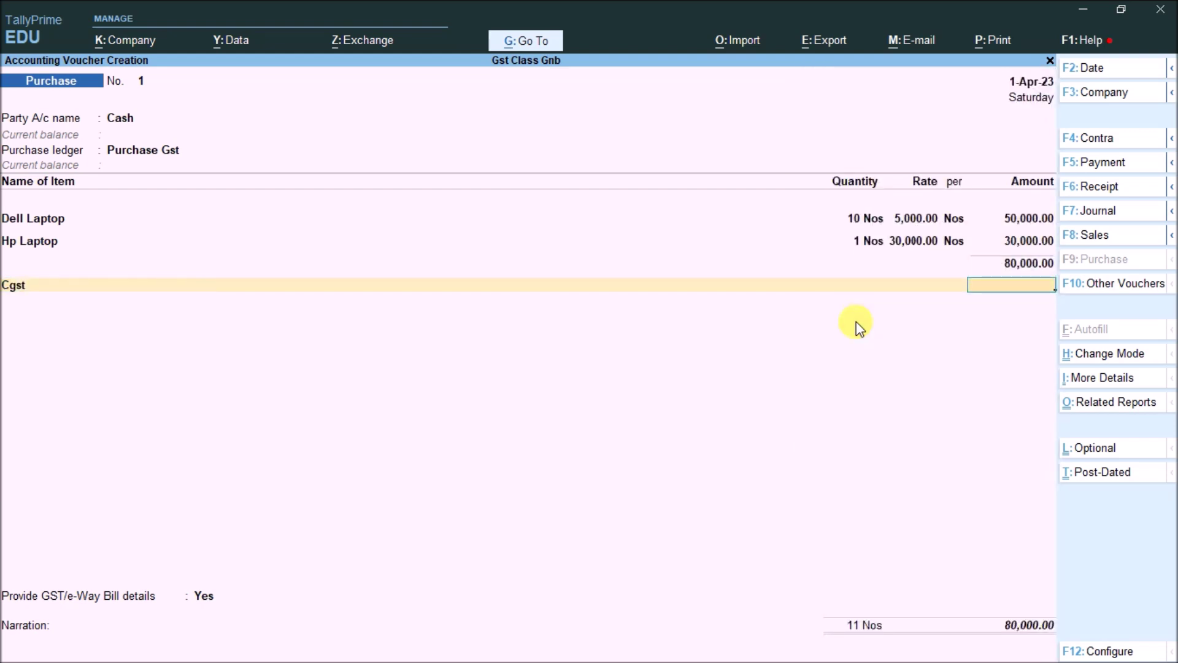
key(Return)
text(Sg)
key(Return)
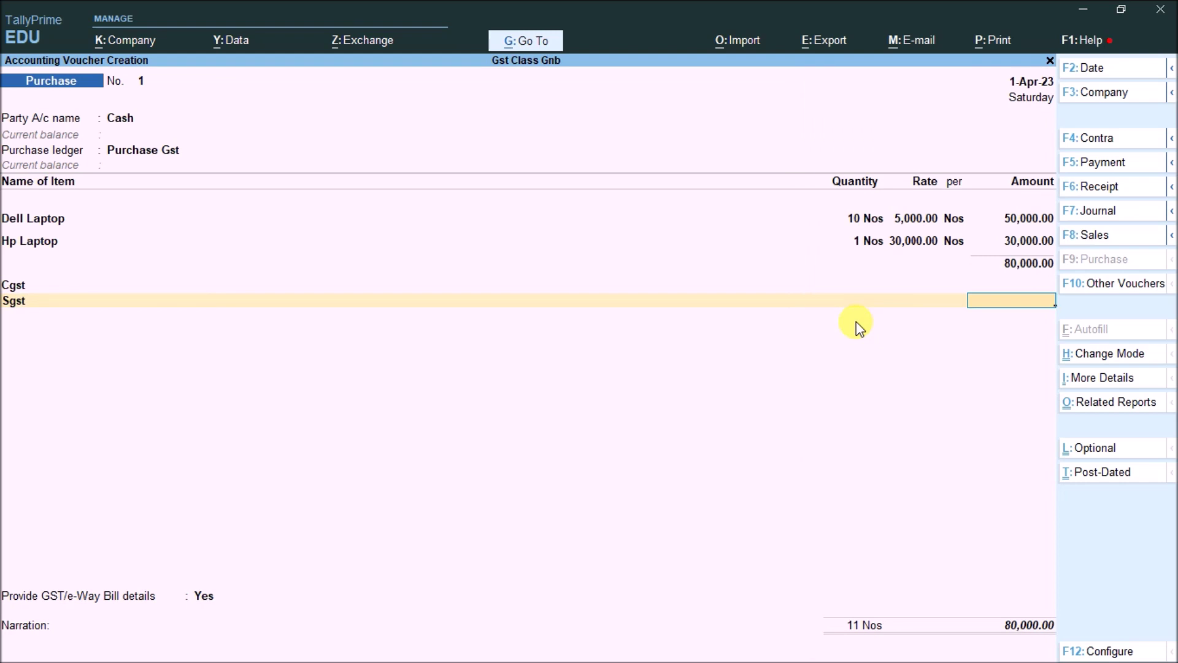
Go back to the party account, set it to the supplier ledger listed just below Cash and accept its party details.
key(BackSpace)
key(BackSpace)
key(BackSpace)
key(BackSpace)
key(BackSpace)
key(BackSpace)
key(BackSpace)
key(BackSpace)
key(BackSpace)
key(BackSpace)
key(BackSpace)
key(BackSpace)
key(BackSpace)
key(BackSpace)
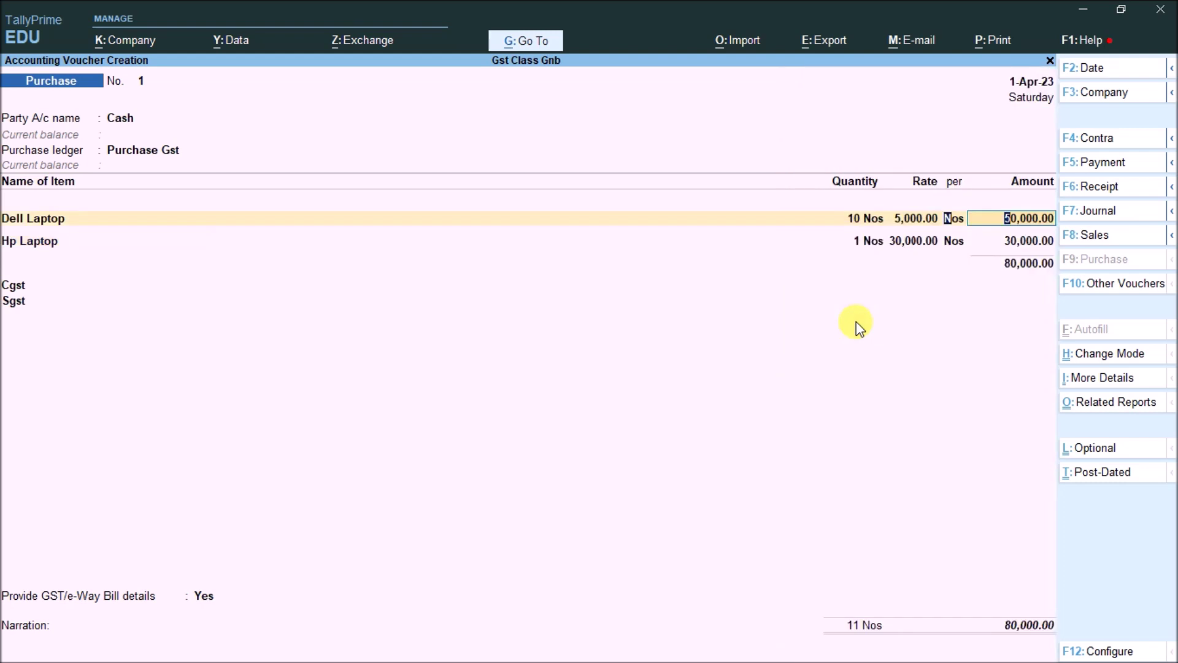
text(C)
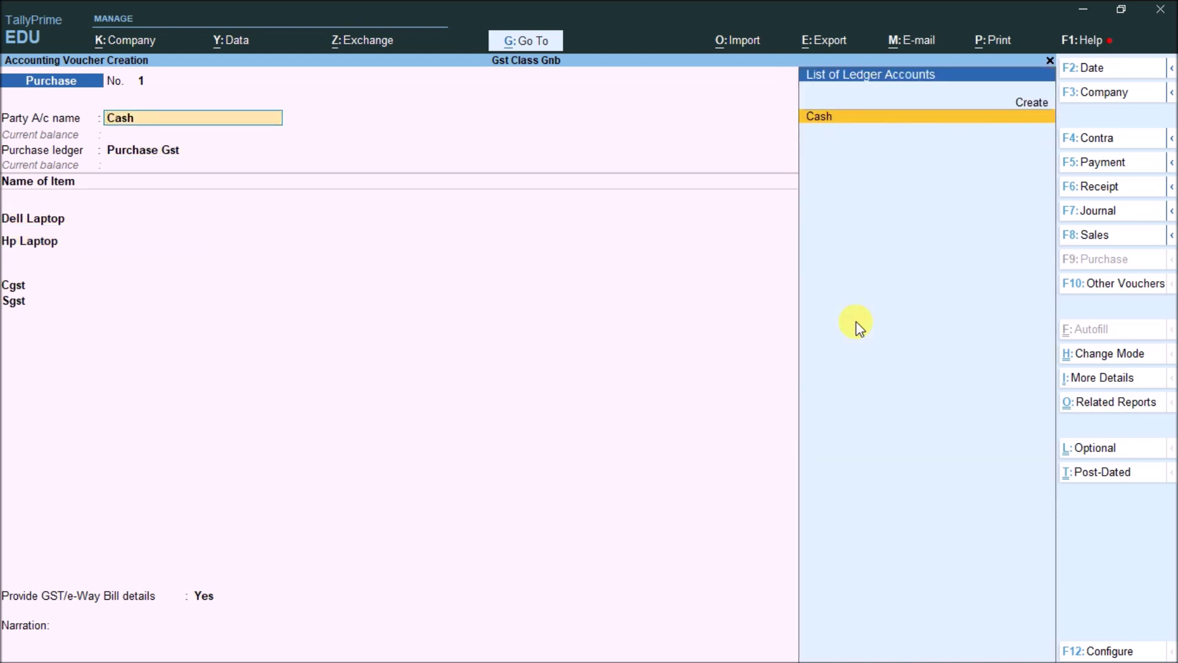
key(Return)
key(Escape)
key(Down)
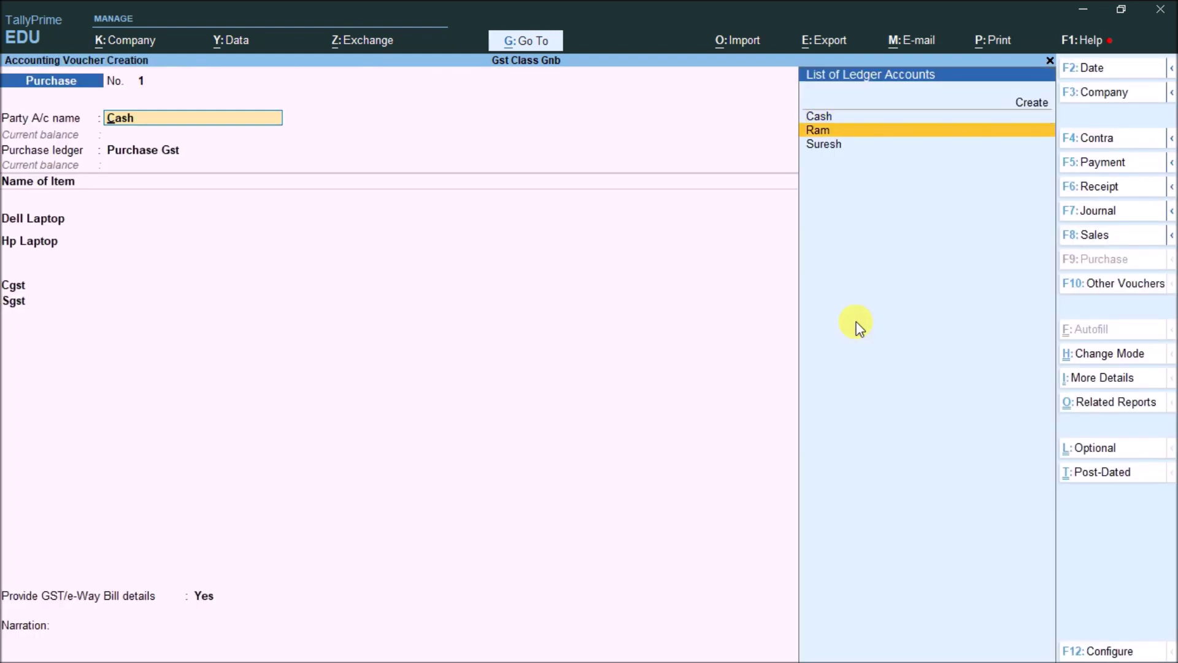
key(Return)
key(ctrl+a)
key(Return)
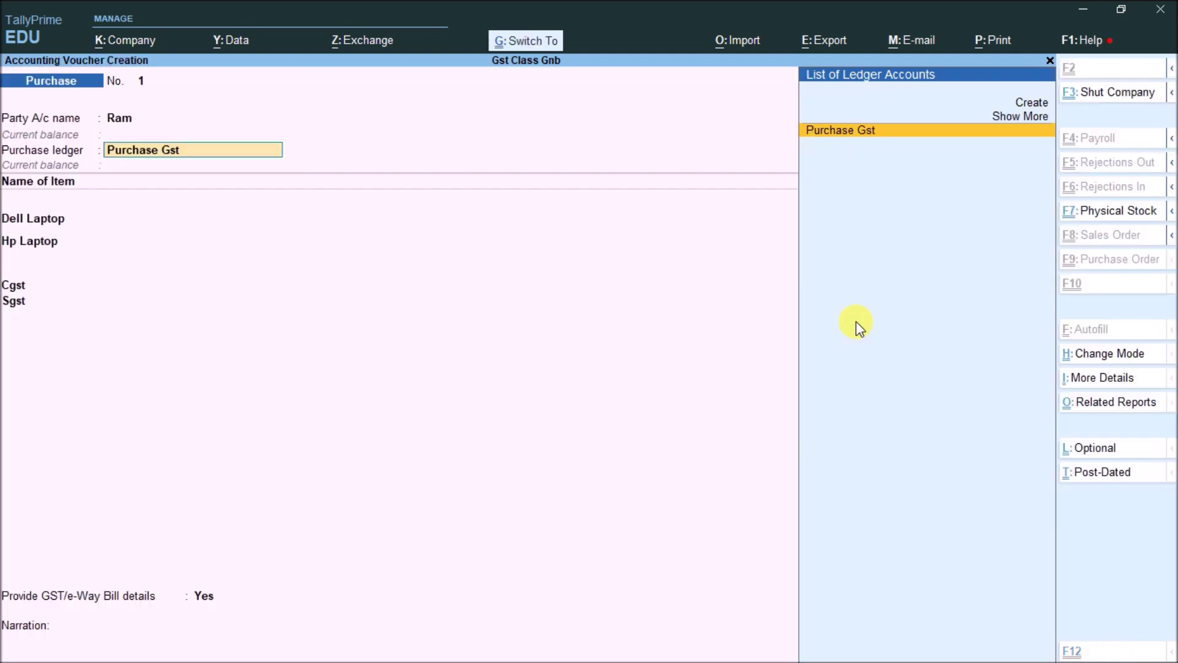
Reconfirm the purchase ledger and both laptop lines to recalculate the Cgst and Sgst amounts for the new party.
key(Return)
key(Return)
key(Return)
key(Return)
key(Return)
key(Return)
key(Return)
key(Return)
key(Return)
key(Return)
key(Return)
key(Return)
key(Return)
key(Return)
key(Return)
key(Return)
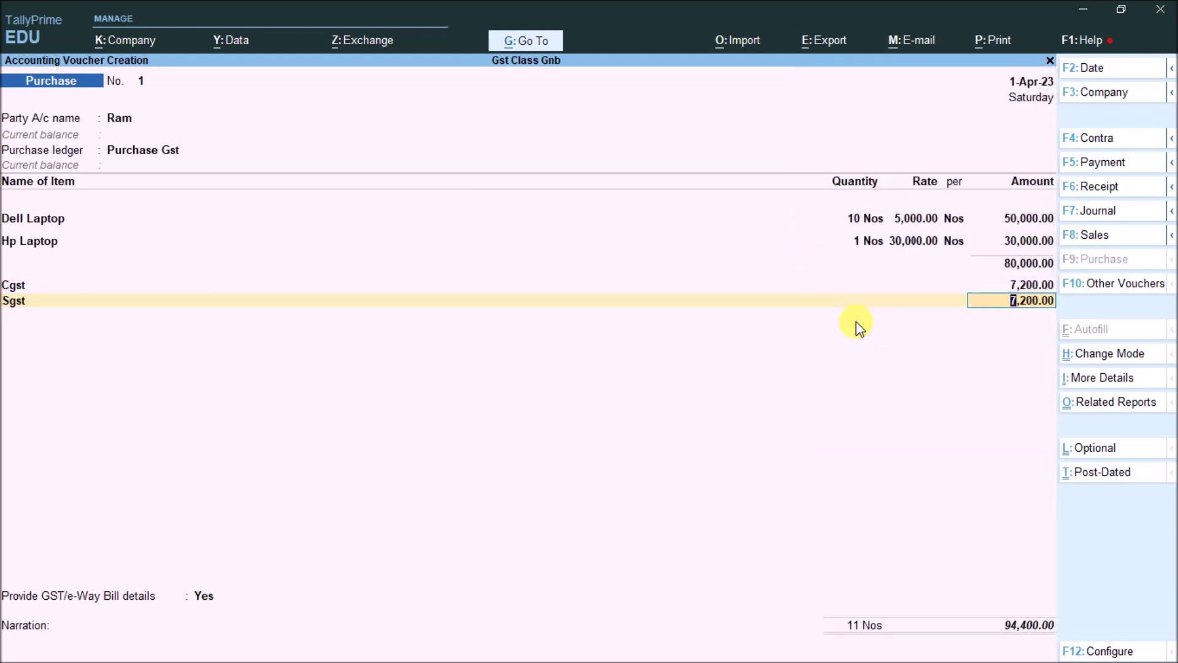
Finish the tax lines, save the purchase voucher and leave voucher entry.
key(Return)
key(Return)
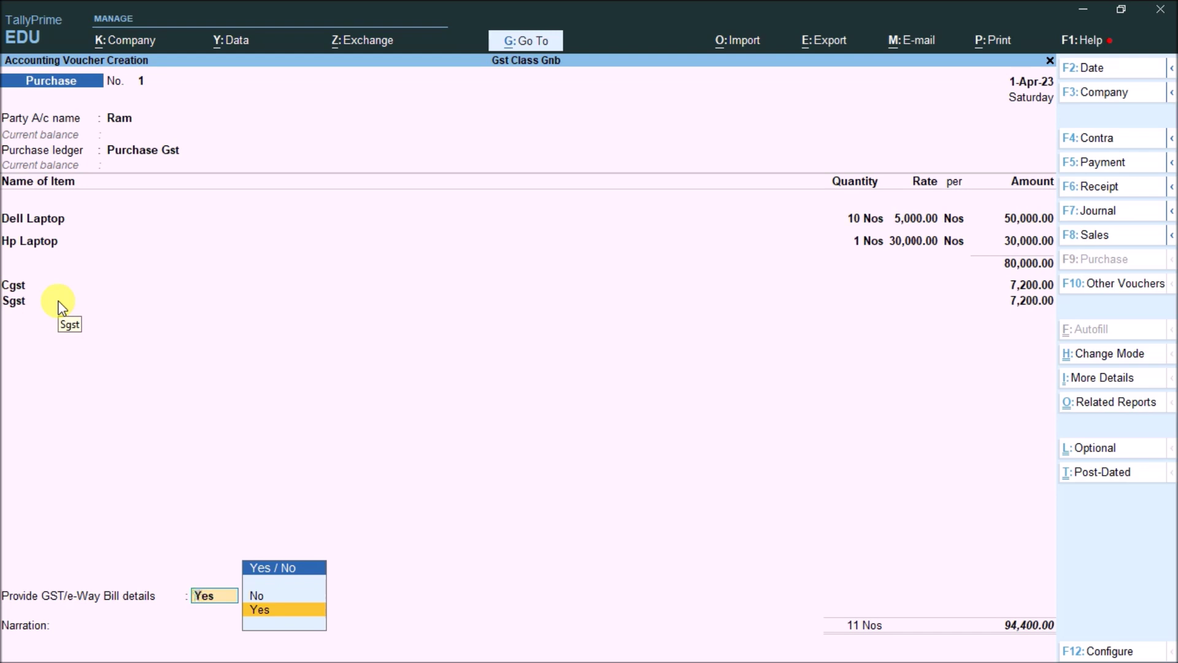
key(ctrl+a)
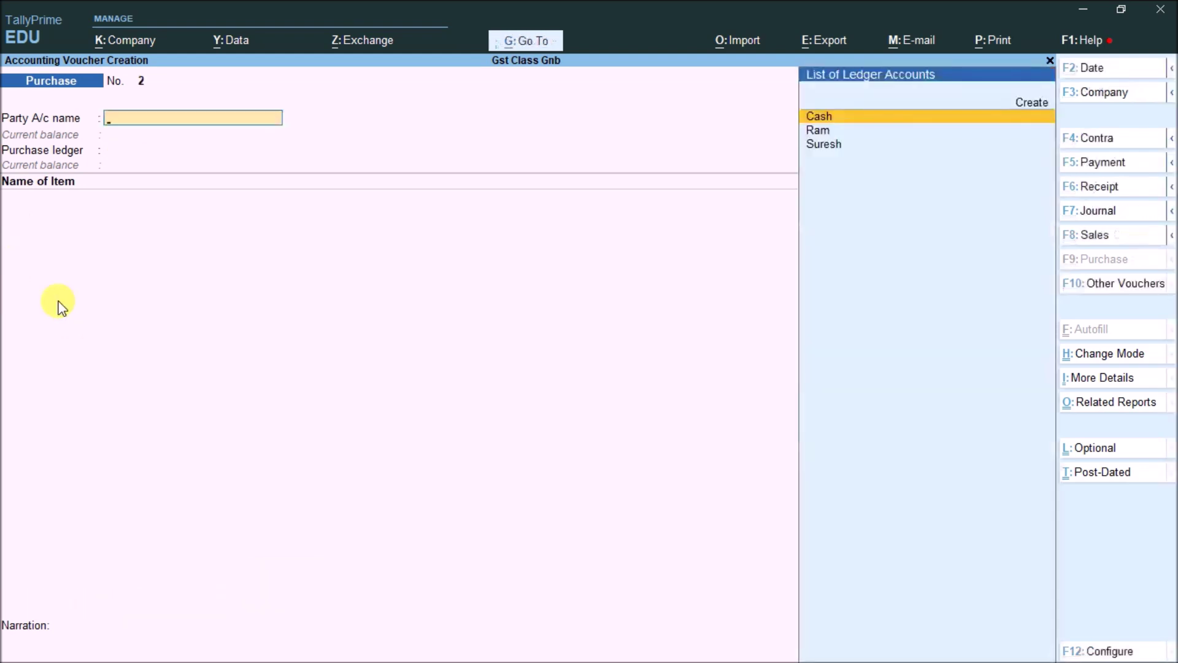
key(Escape)
key(y)
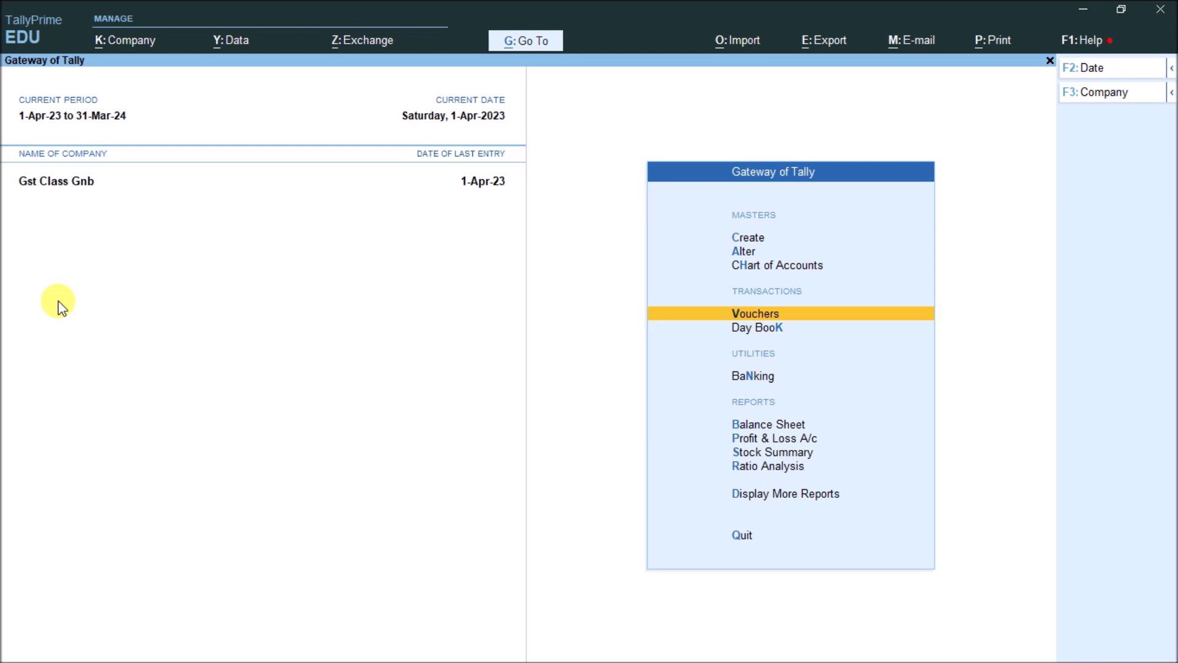
Open the Purchase voucher type for alteration.
key(Up)
key(Up)
key(Up)
key(Down)
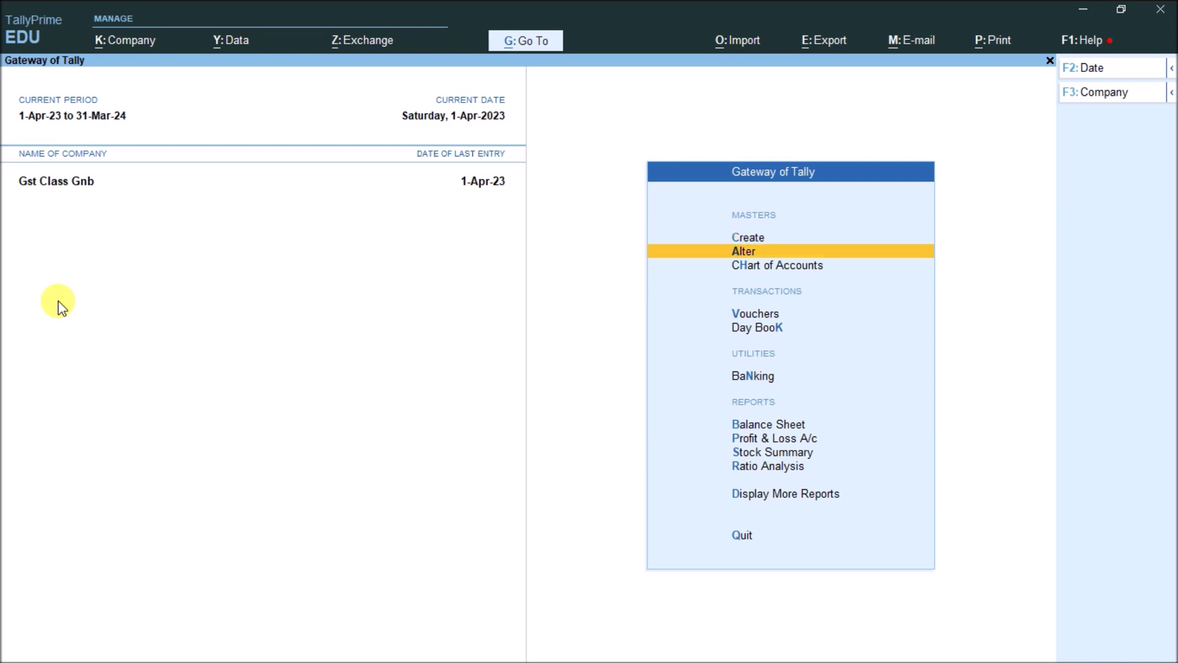
key(Return)
key(Down)
key(Down)
key(Down)
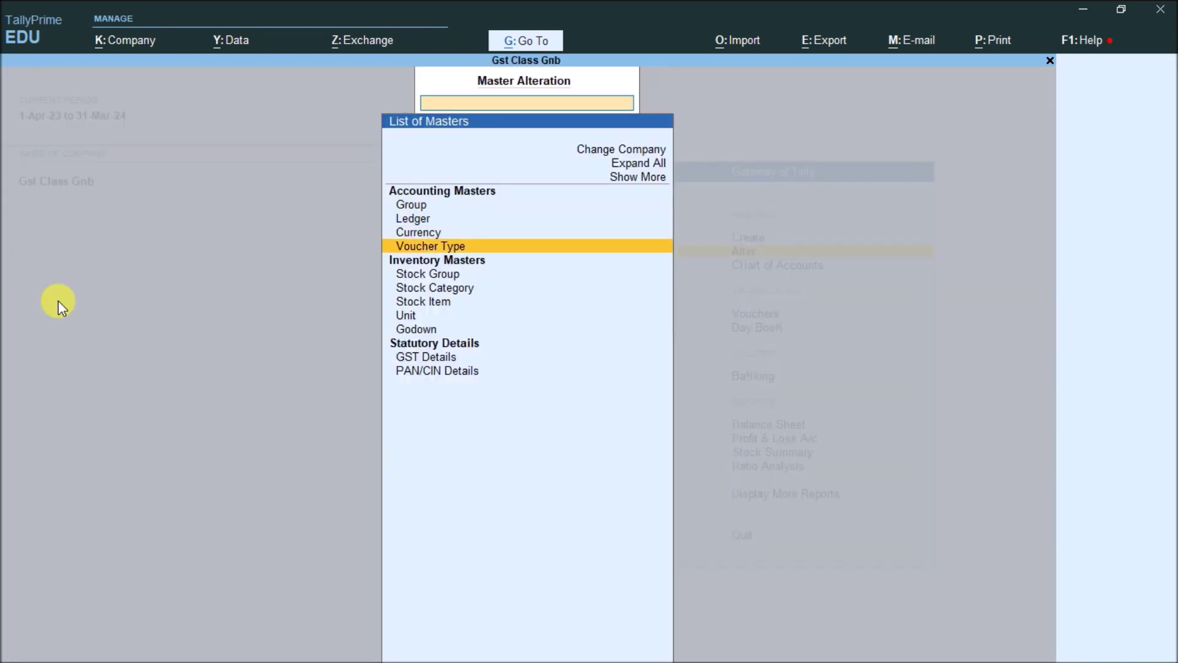
key(Return)
key(Down)
key(Down)
key(Down)
key(Down)
key(Down)
key(Down)
key(Down)
key(Down)
key(Down)
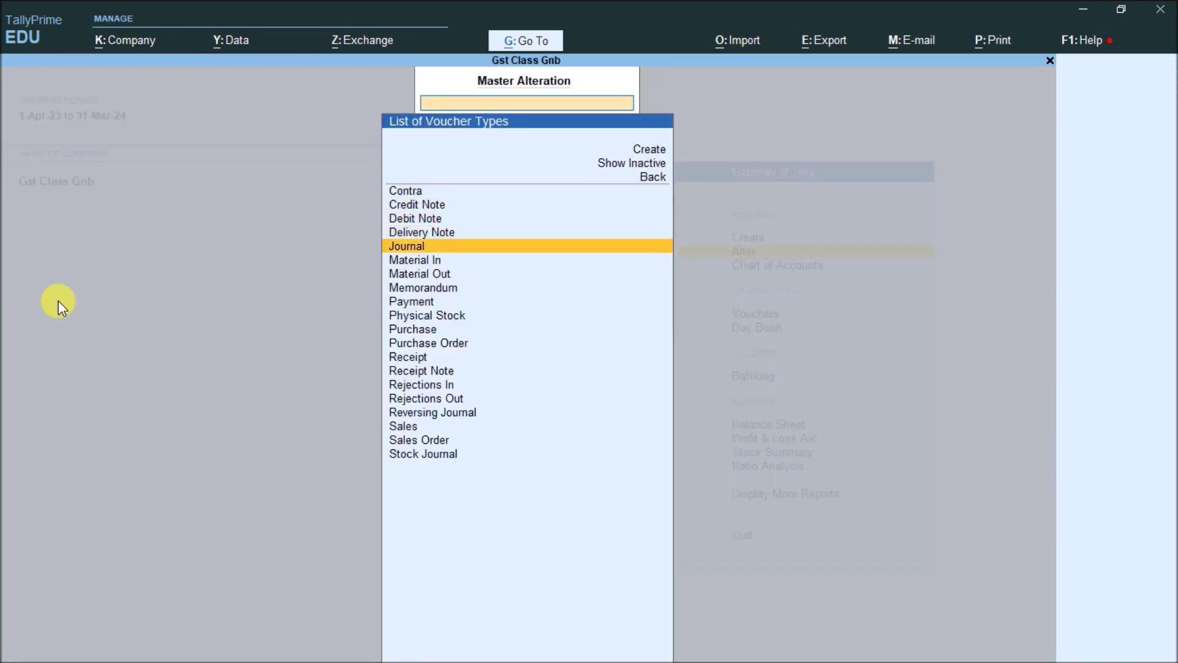
key(Down)
key(Return)
Keep the Purchase voucher type's general and printing settings and add a voucher class named Gst.
key(Return)
key(Return)
key(Return)
key(Return)
key(Return)
key(Return)
key(Return)
key(Return)
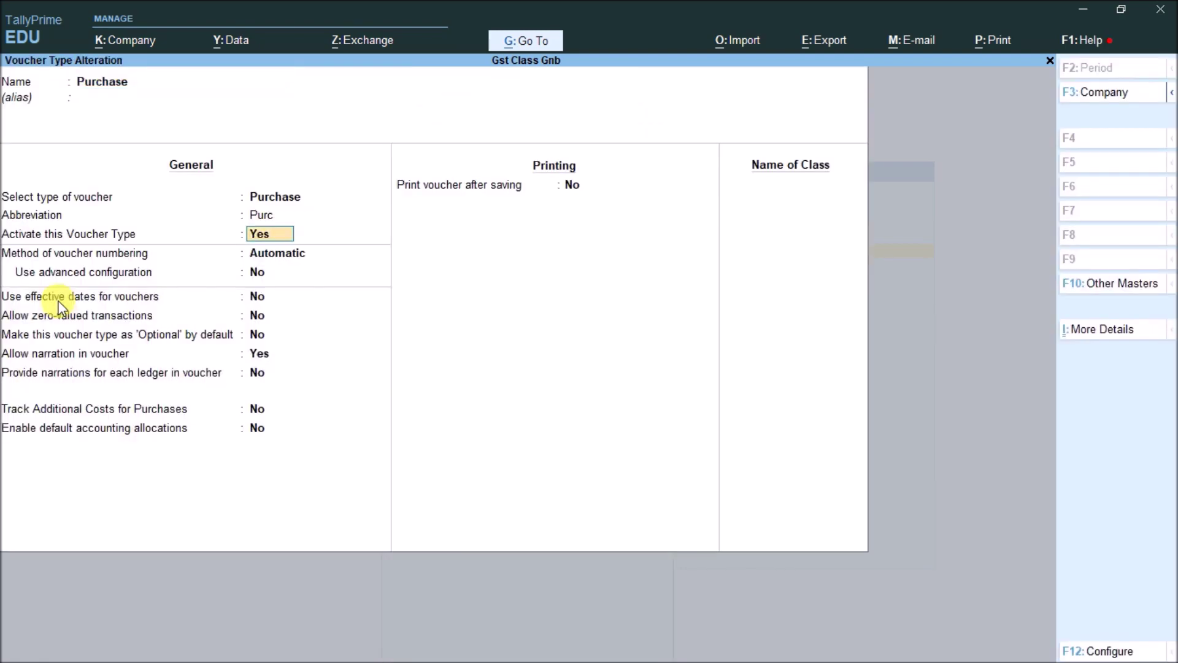
key(Return)
key(Return)
key(Return)
key(Return)
key(Return)
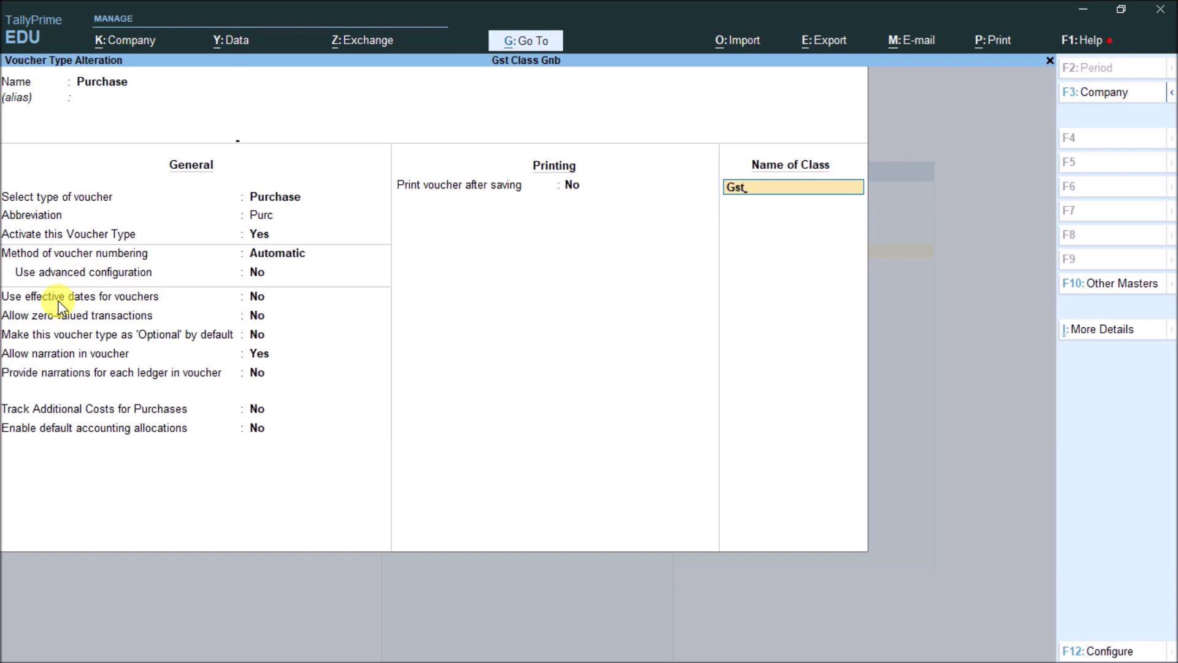
key(Return)
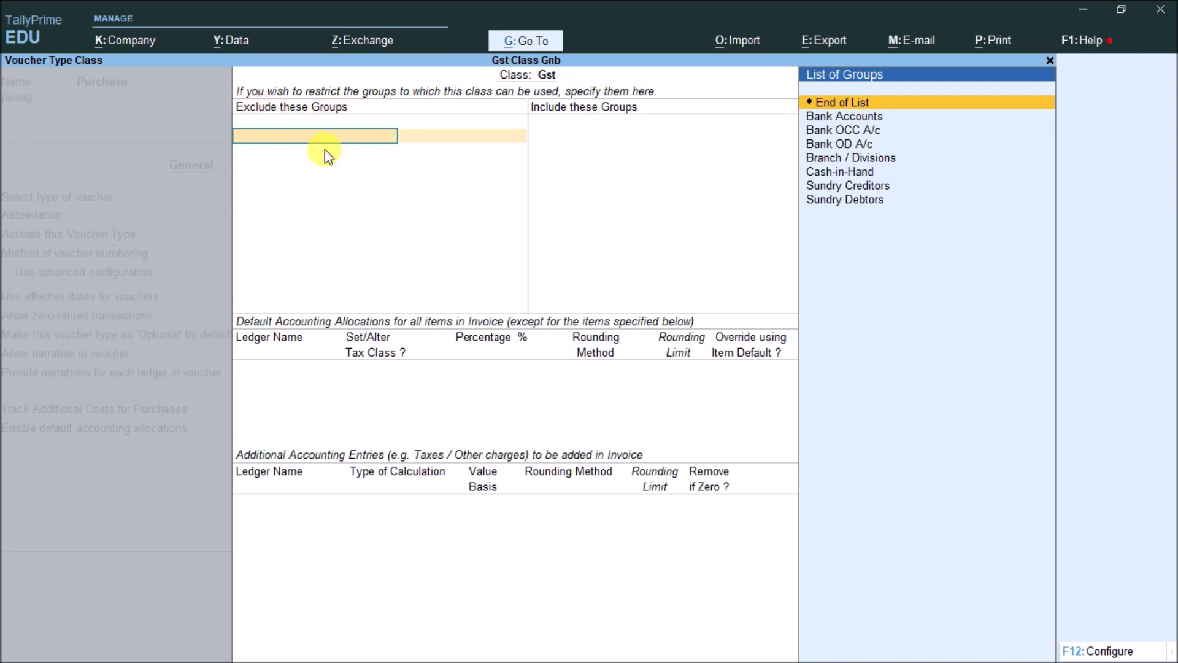
Exclude Bank Accounts, Bank OD A/c, Branch / Divisions and Sundry Debtors from the Gst purchase class.
key(Down)
key(Return)
key(Down)
key(Return)
key(Down)
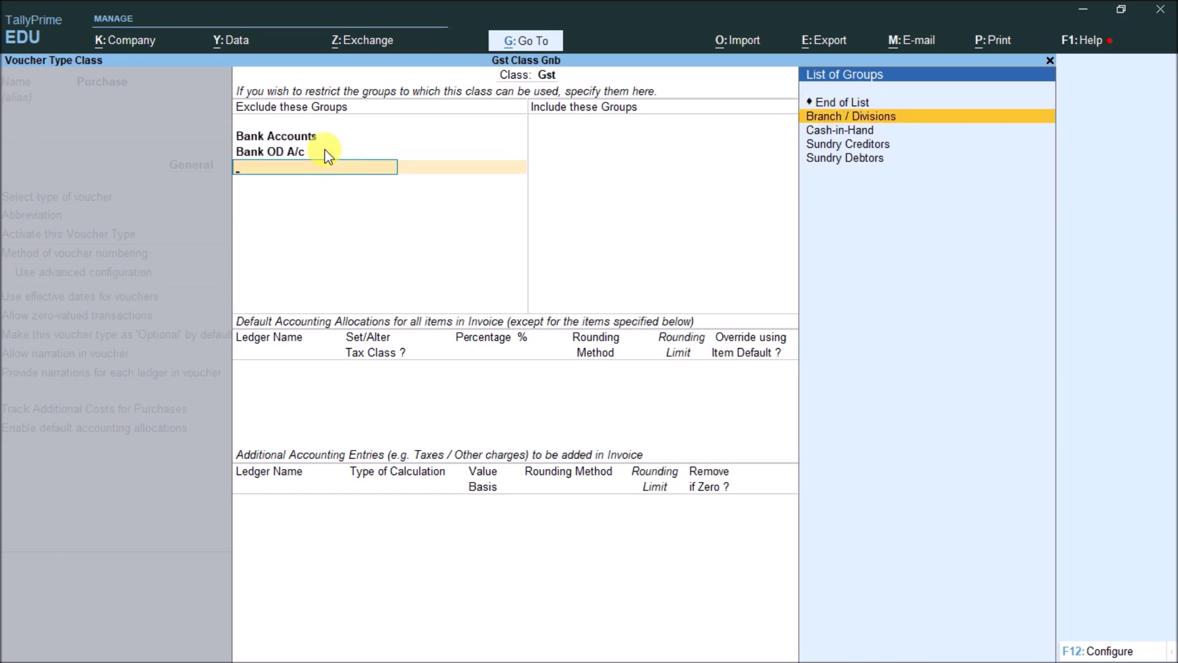
key(Return)
key(Down)
key(Down)
key(Down)
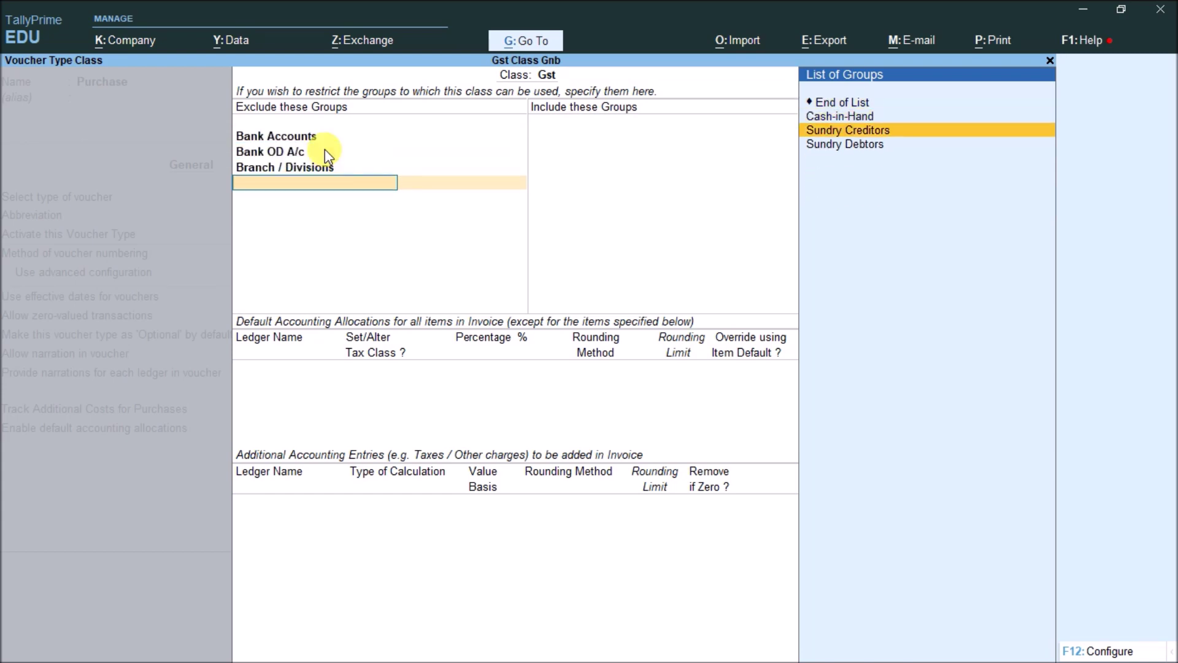
key(Return)
key(Return)
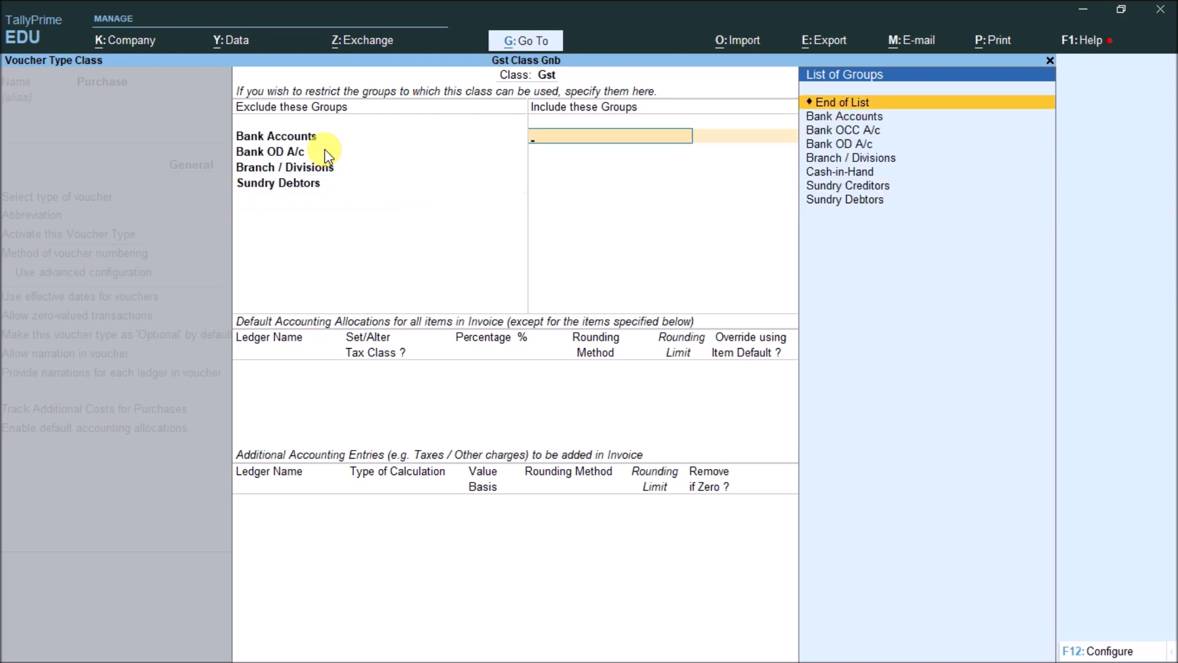
Include the groups Cash-in-Hand and Sundry Creditors in the Gst purchase class and end the group list.
key(Down)
key(Down)
key(Down)
key(Down)
key(Down)
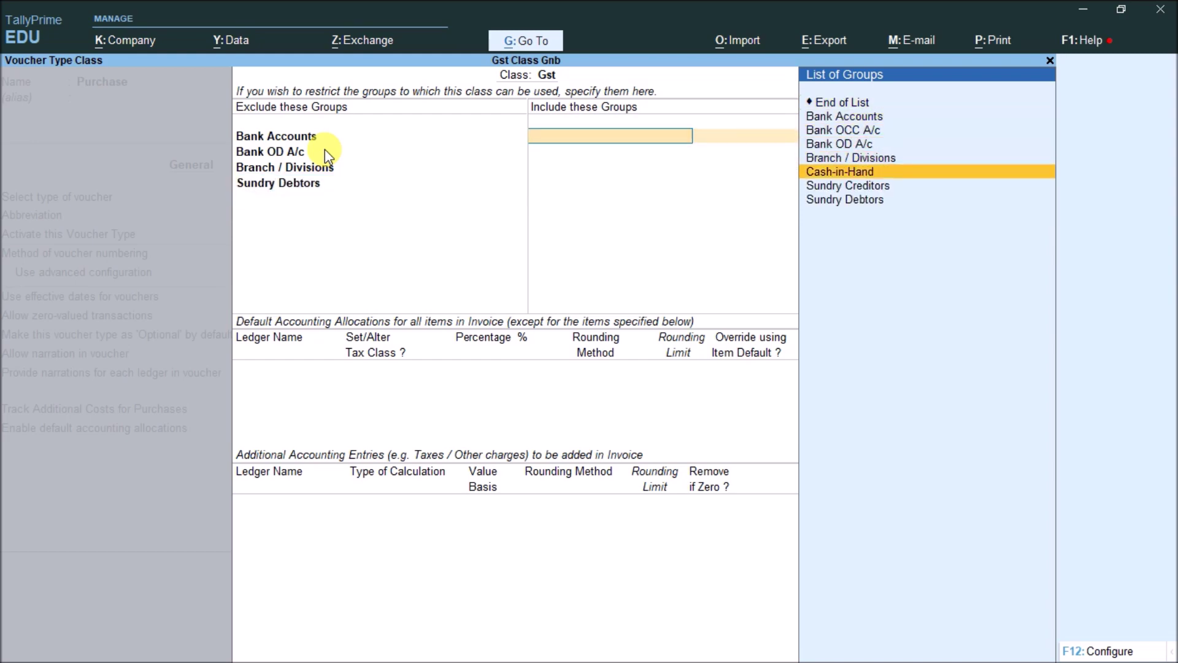
key(Return)
key(Down)
key(Down)
key(Down)
key(Down)
key(Down)
key(Down)
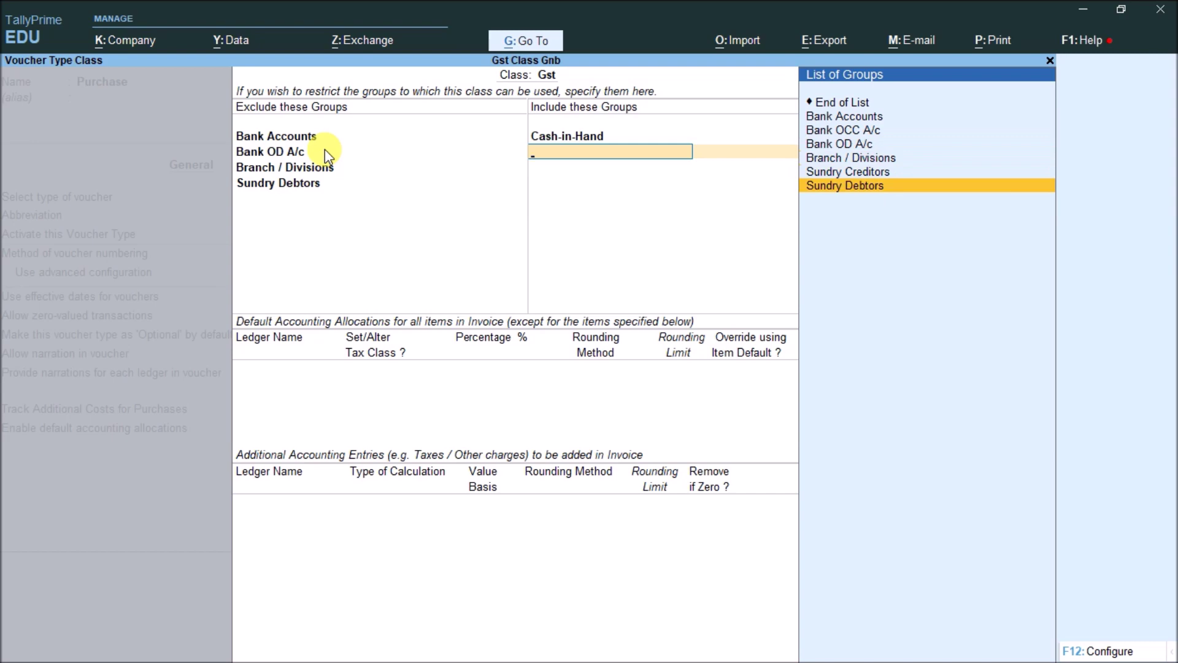
key(Up)
key(Return)
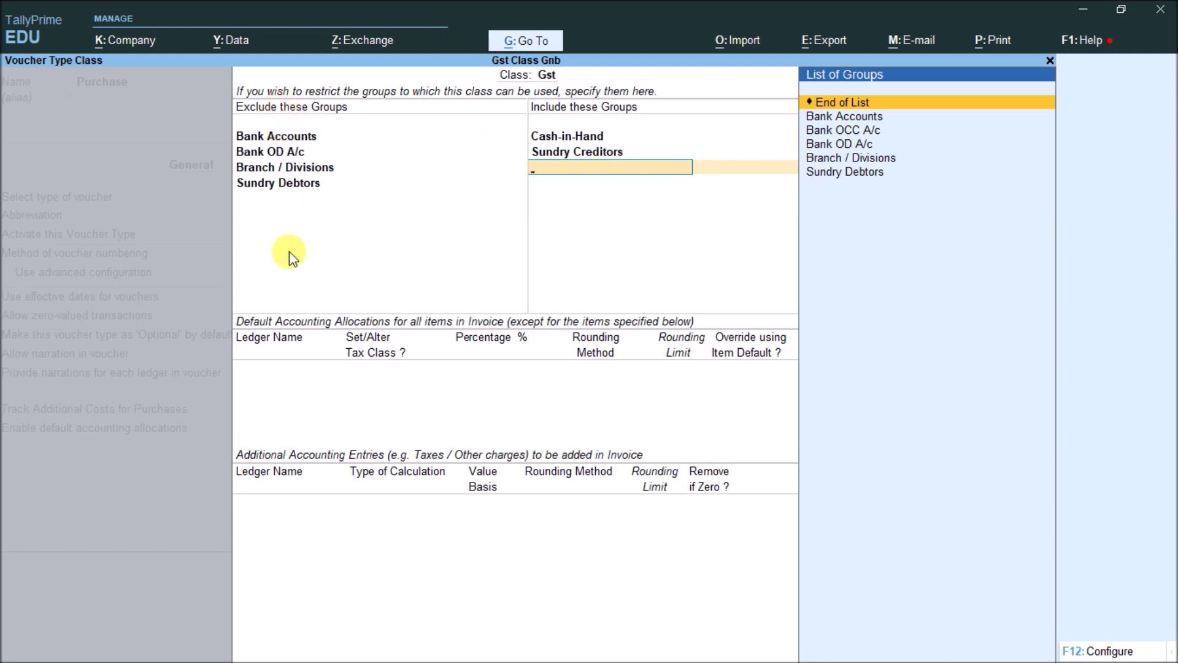
key(Return)
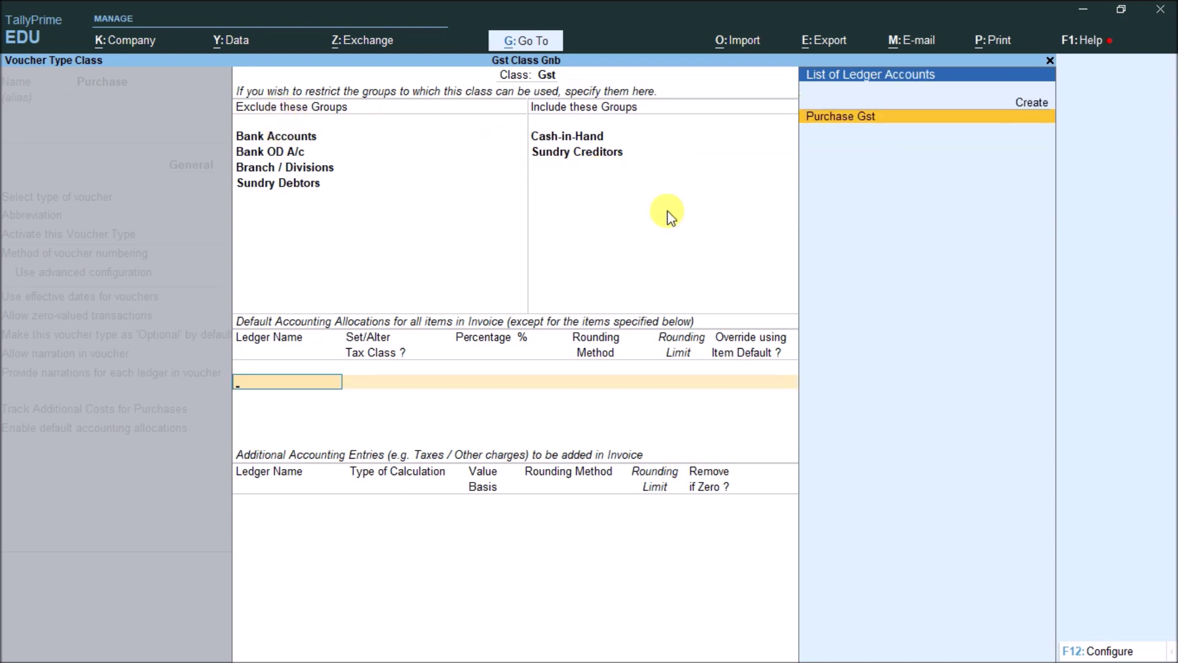
Go back through the excluded and included groups of the Gst purchase class to review them.
click(272, 143)
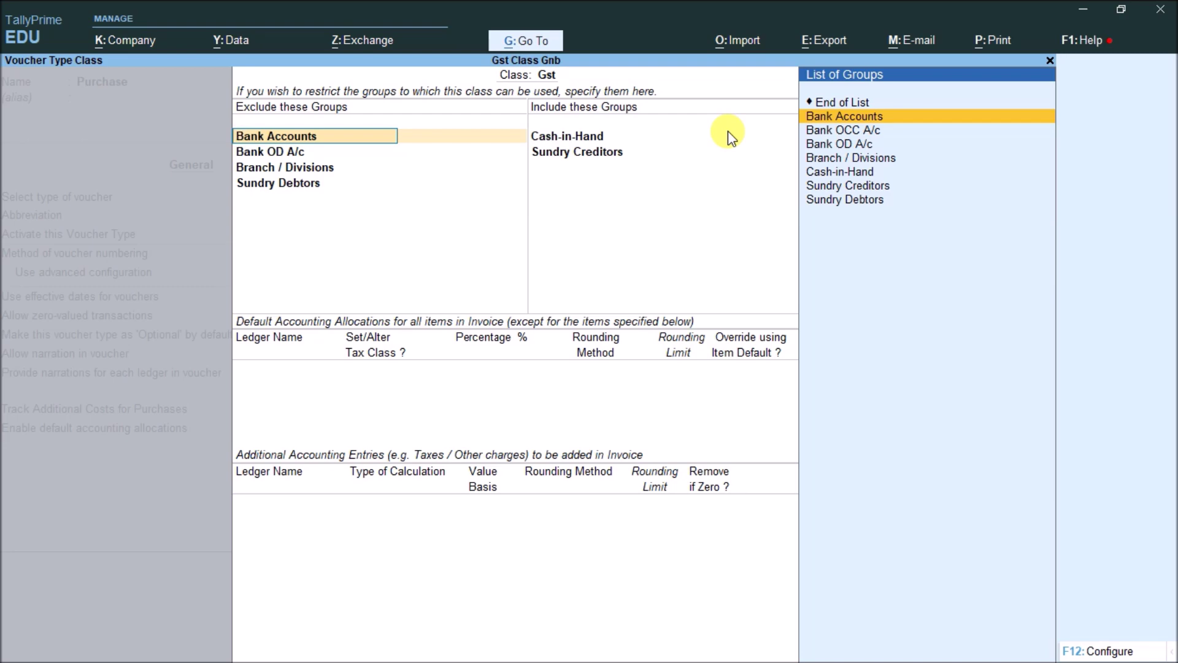
key(Return)
key(Return)
key(Return)
key(Return)
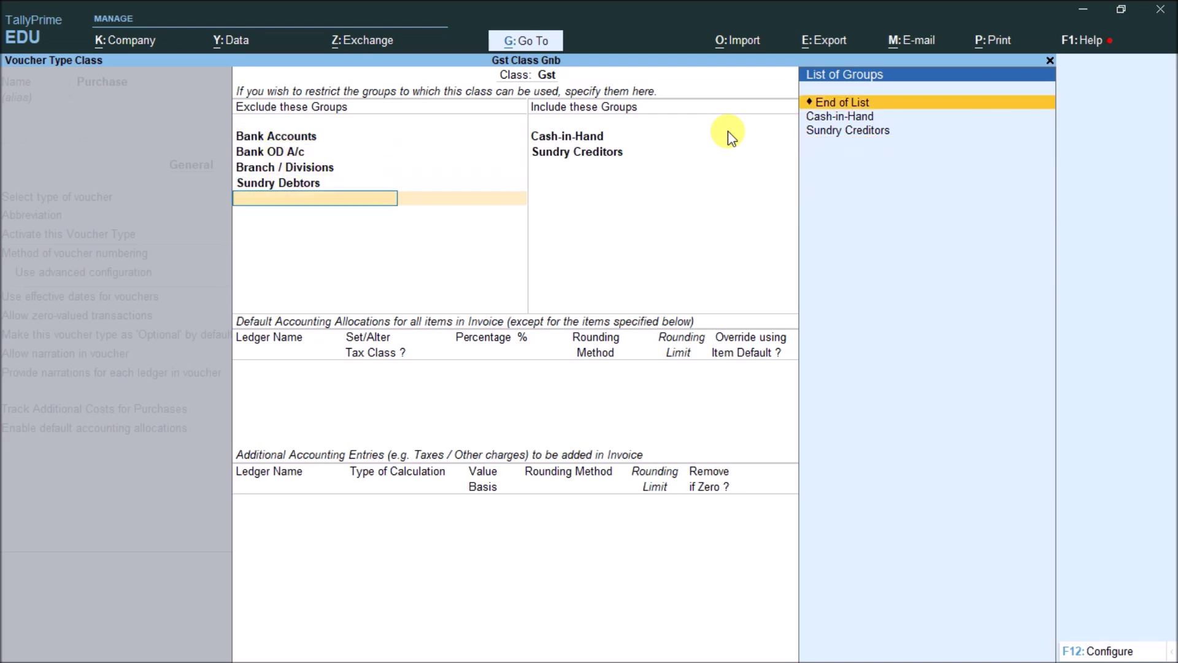
key(Return)
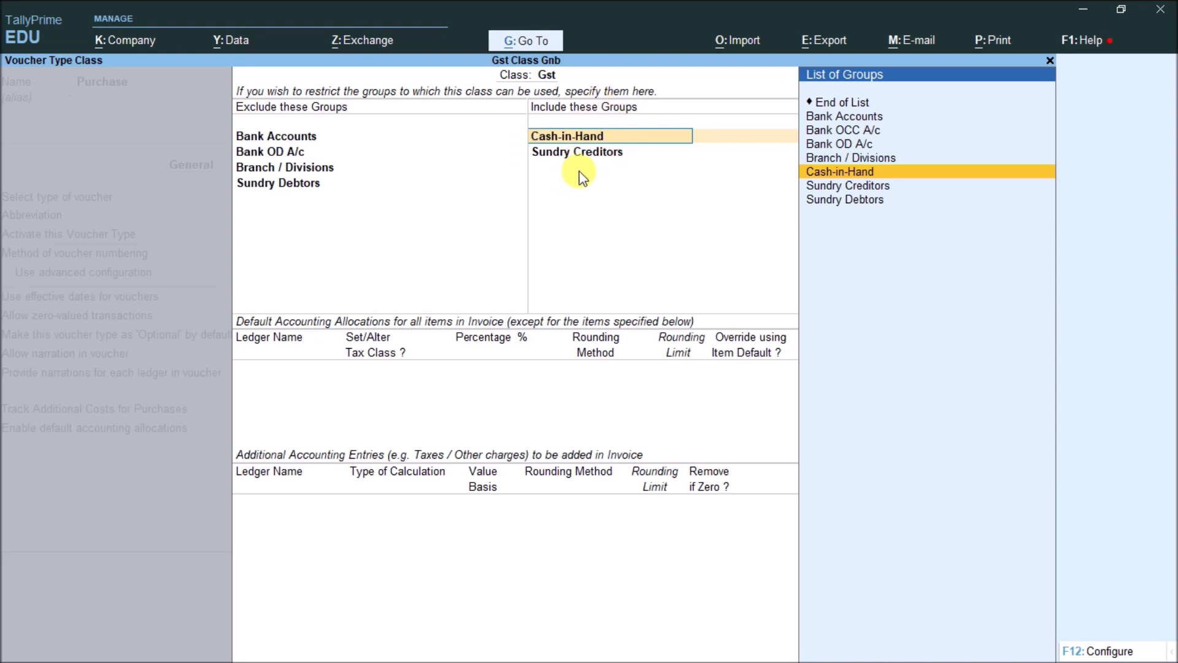
key(Return)
key(Return)
key(Return)
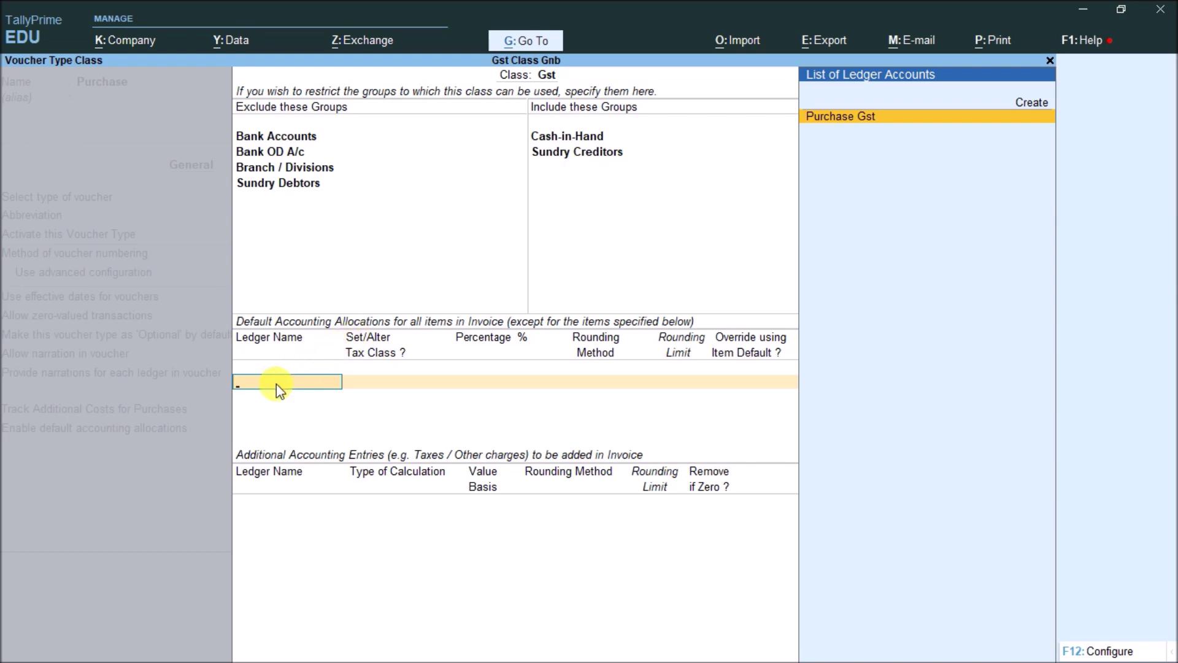
Set Purchase Gst as the default accounting allocation ledger and enable altering its tax class.
key(Return)
text(yes)
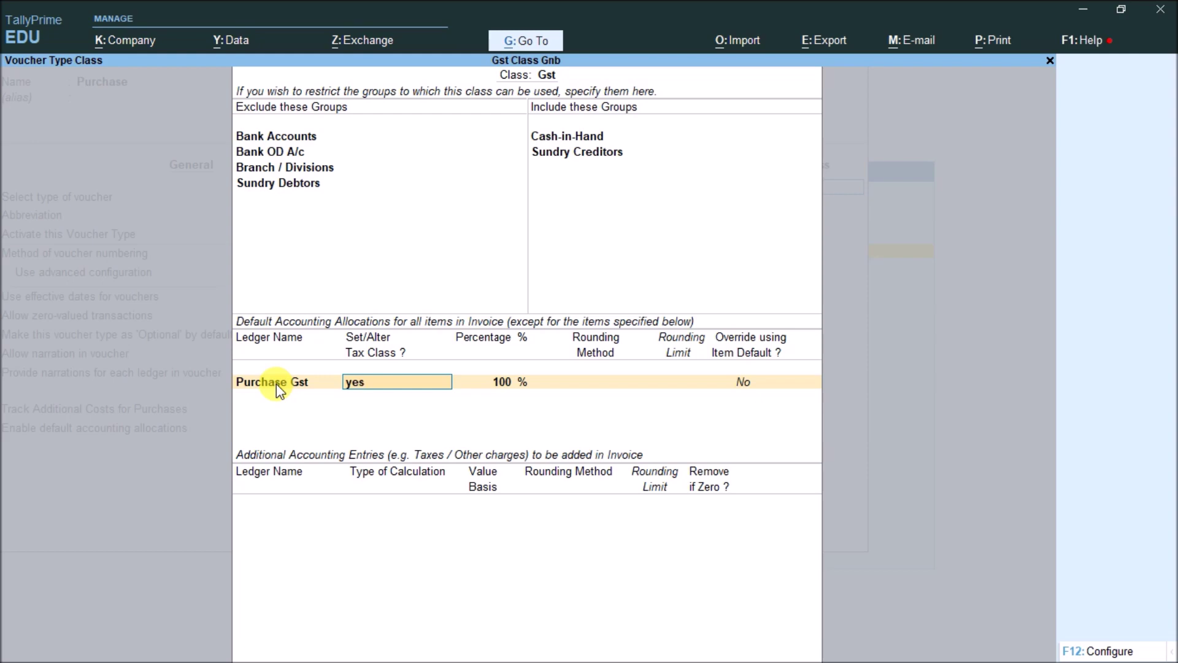
key(Return)
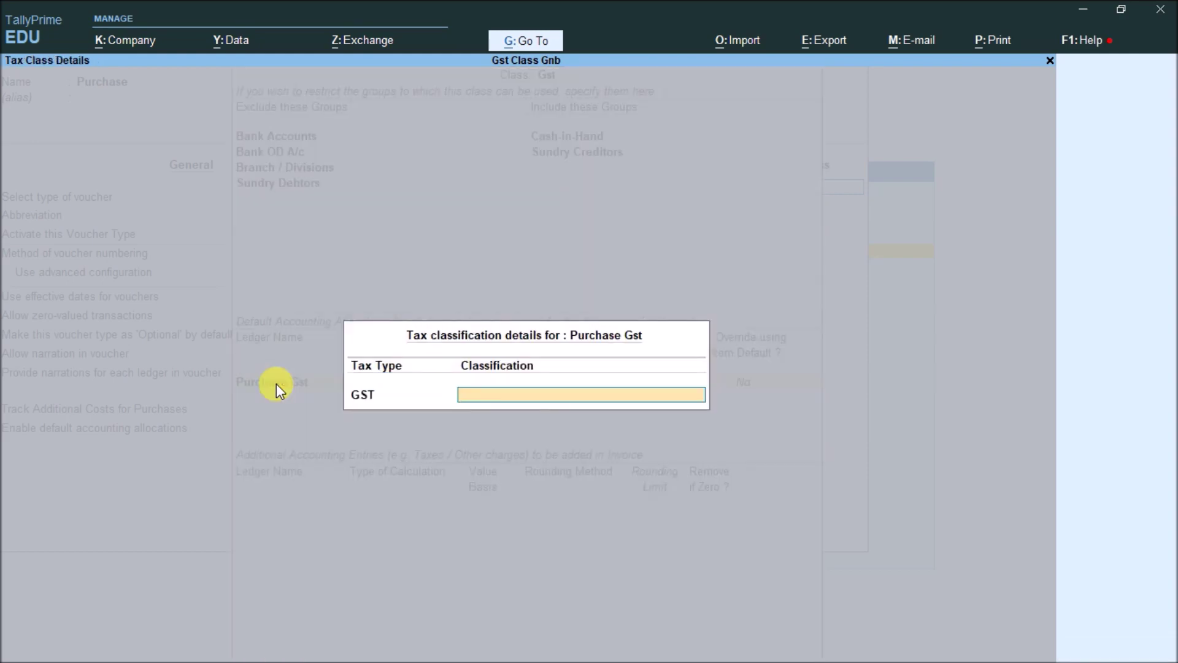
Set the GST classification for the Purchase Gst ledger to Purchase Taxable and accept its allocation line.
text(Pu)
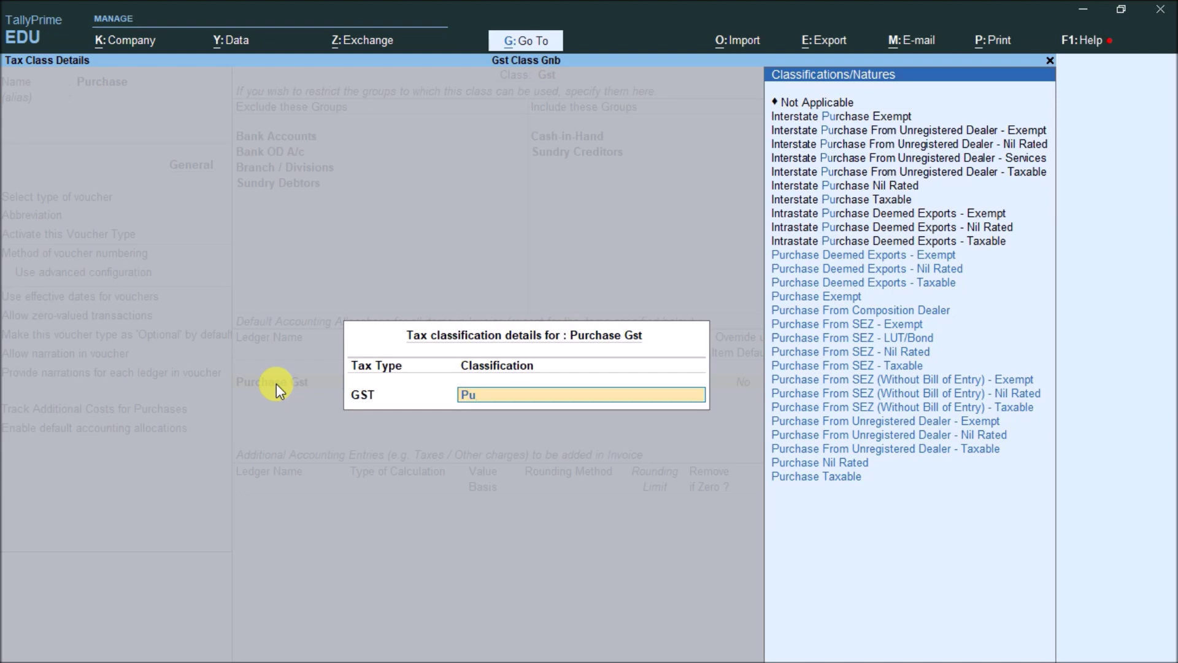
key(Up)
key(Up)
key(Up)
key(Up)
key(Up)
key(Up)
key(Up)
key(Up)
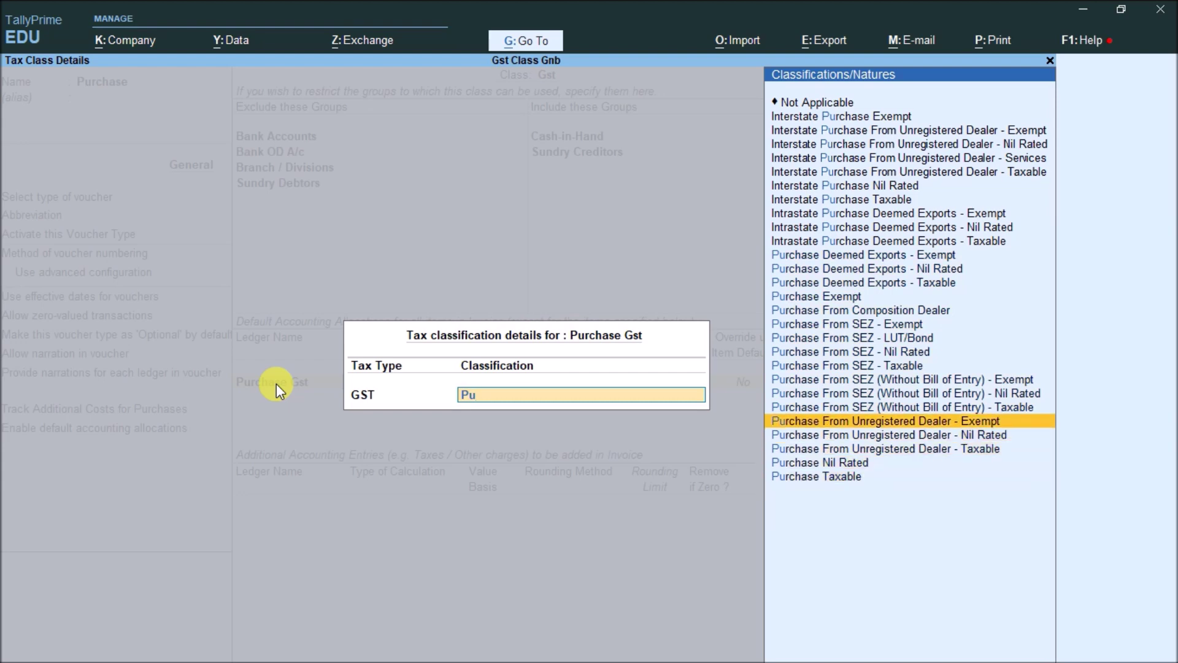
key(Up)
key(Up)
key(Up)
key(Up)
key(Up)
key(Up)
key(Up)
key(Up)
key(Up)
key(Up)
key(Up)
key(Up)
key(Up)
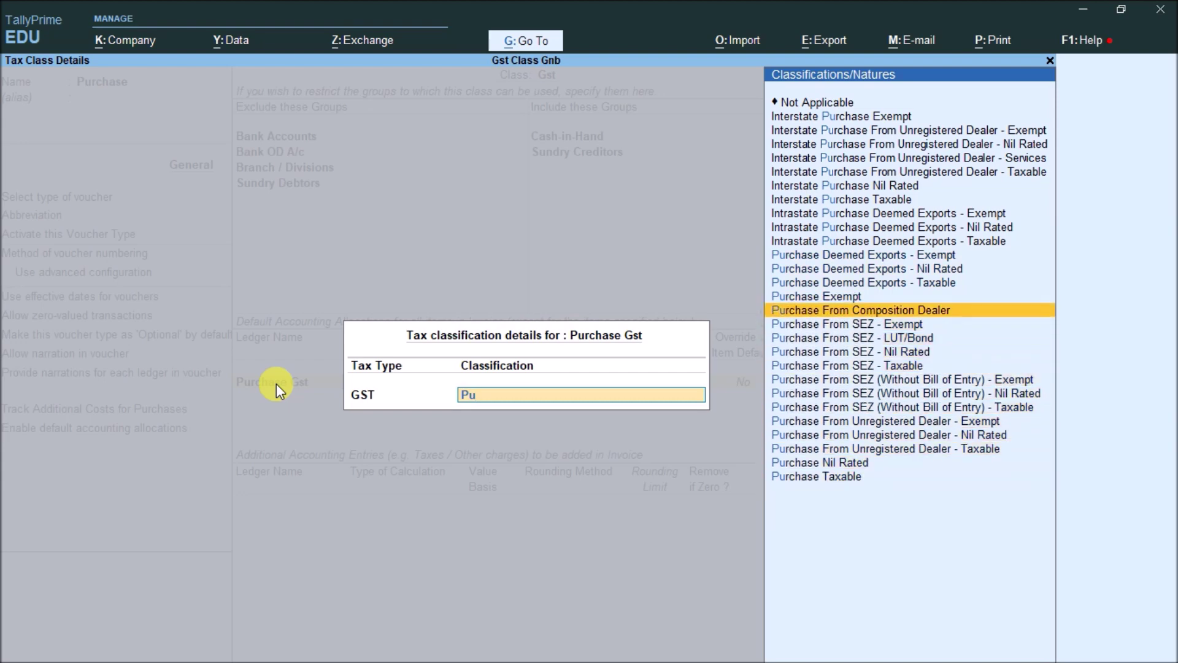
key(Down)
key(Down)
key(Down)
key(Down)
key(Down)
key(Down)
key(Down)
key(Down)
key(Down)
key(Down)
key(Down)
key(Down)
key(Down)
key(Down)
key(Down)
key(Down)
key(Down)
key(Down)
key(Down)
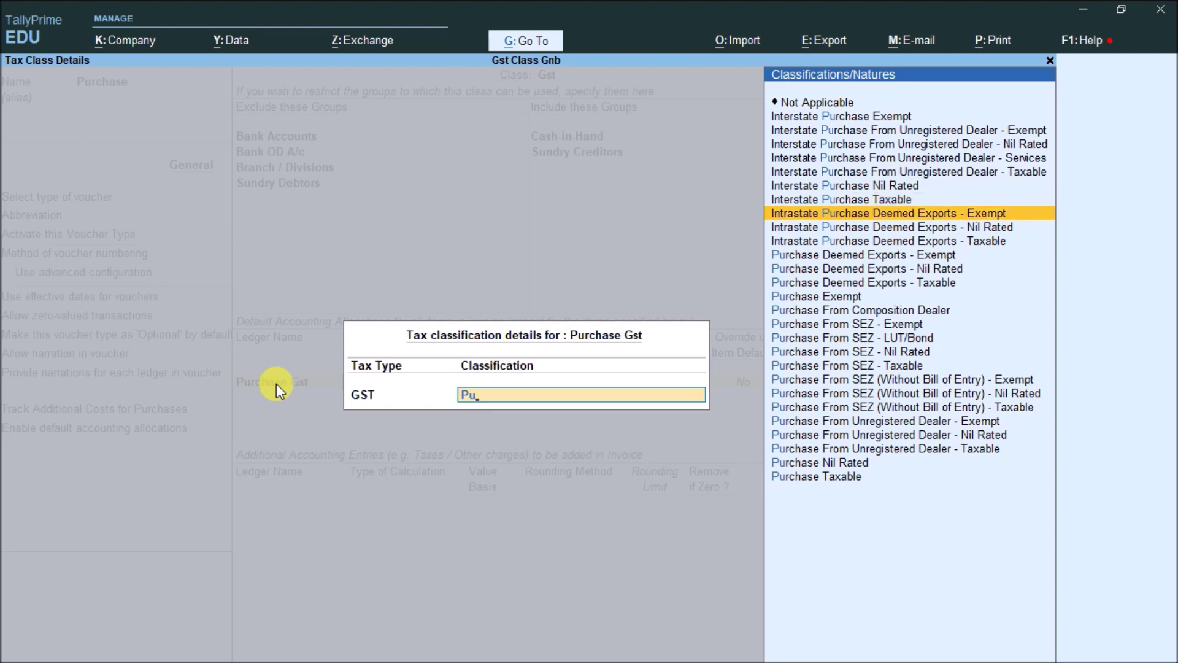
key(Down)
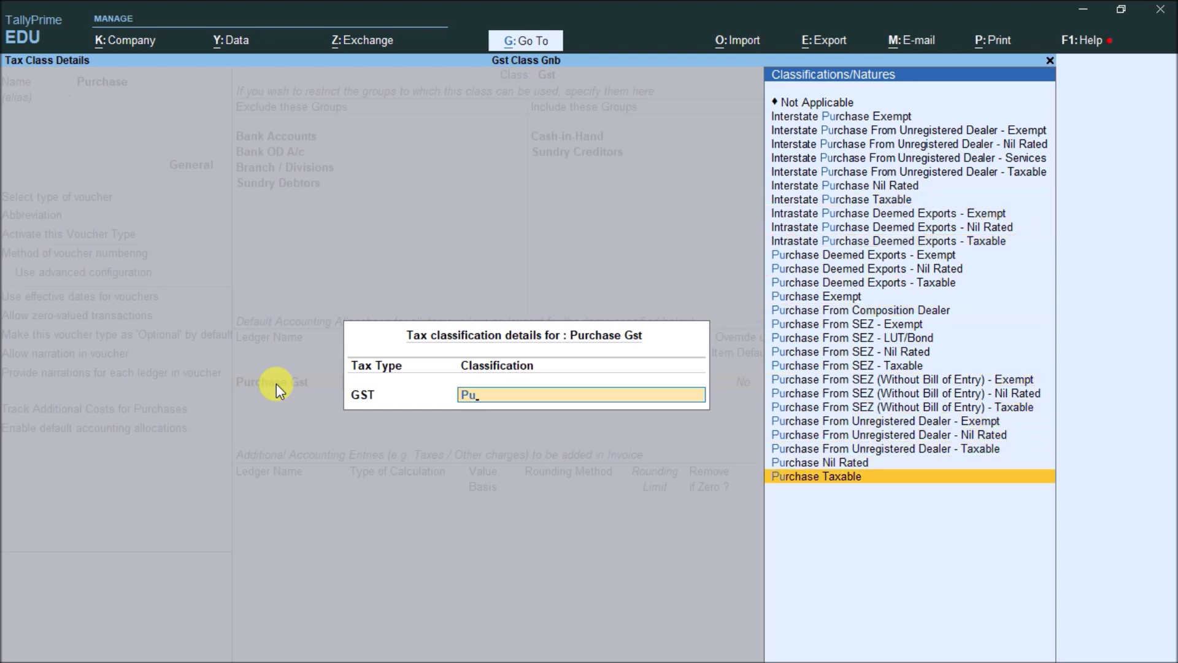
key(Return)
key(Return)
Add the Cgst and Sgst ledgers as additional accounting entries, keeping Remove if Zero set to Yes.
text(Cg)
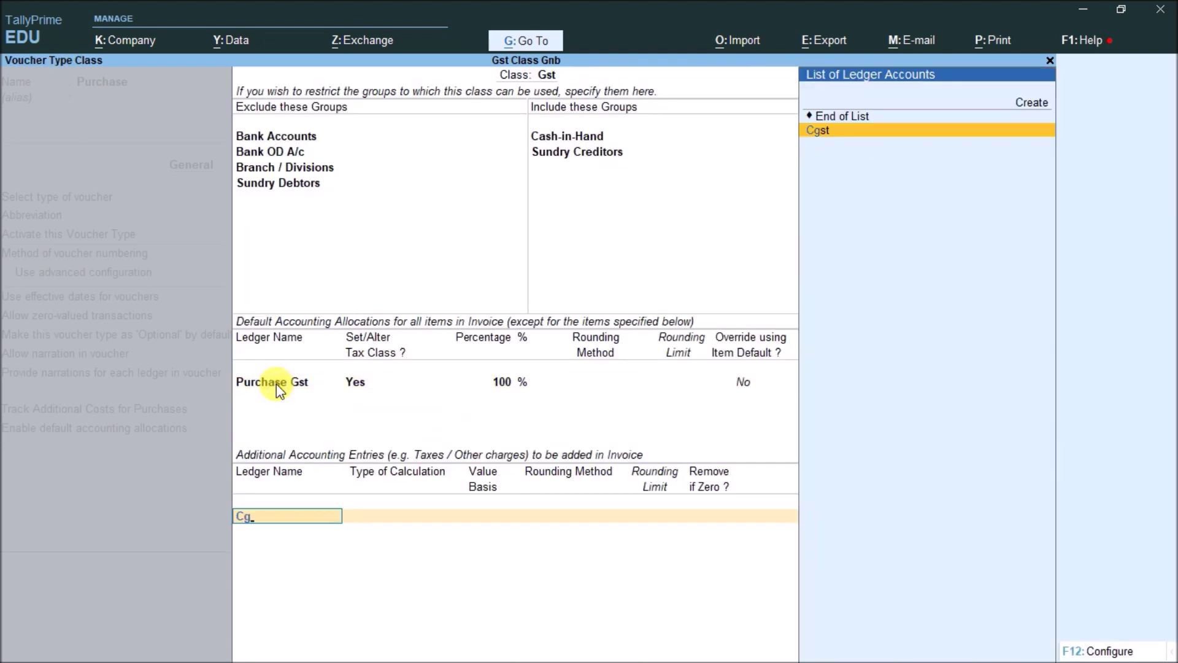
key(Return)
key(Return)
text(Sg)
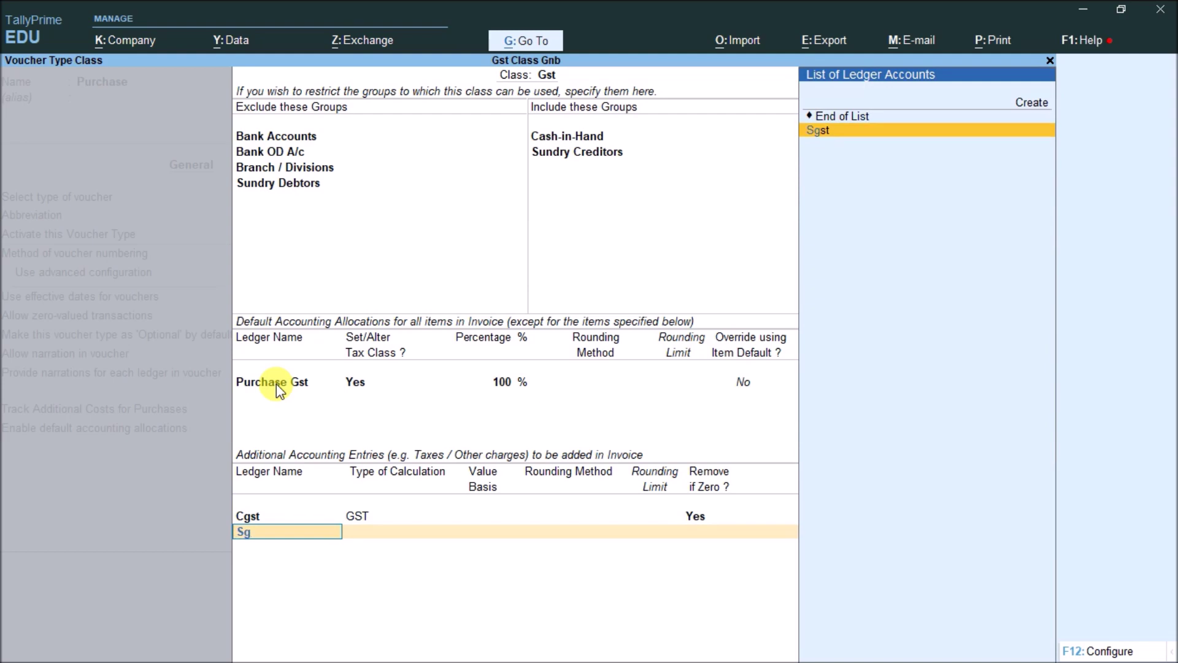
key(Return)
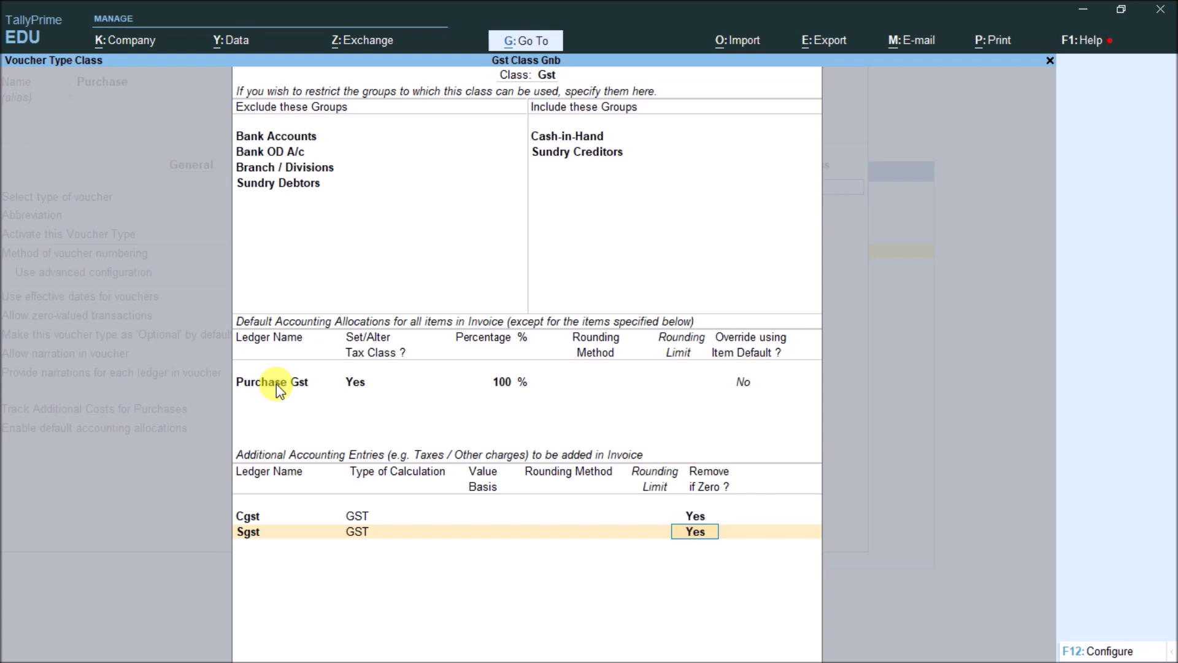
key(BackSpace)
key(BackSpace)
key(Return)
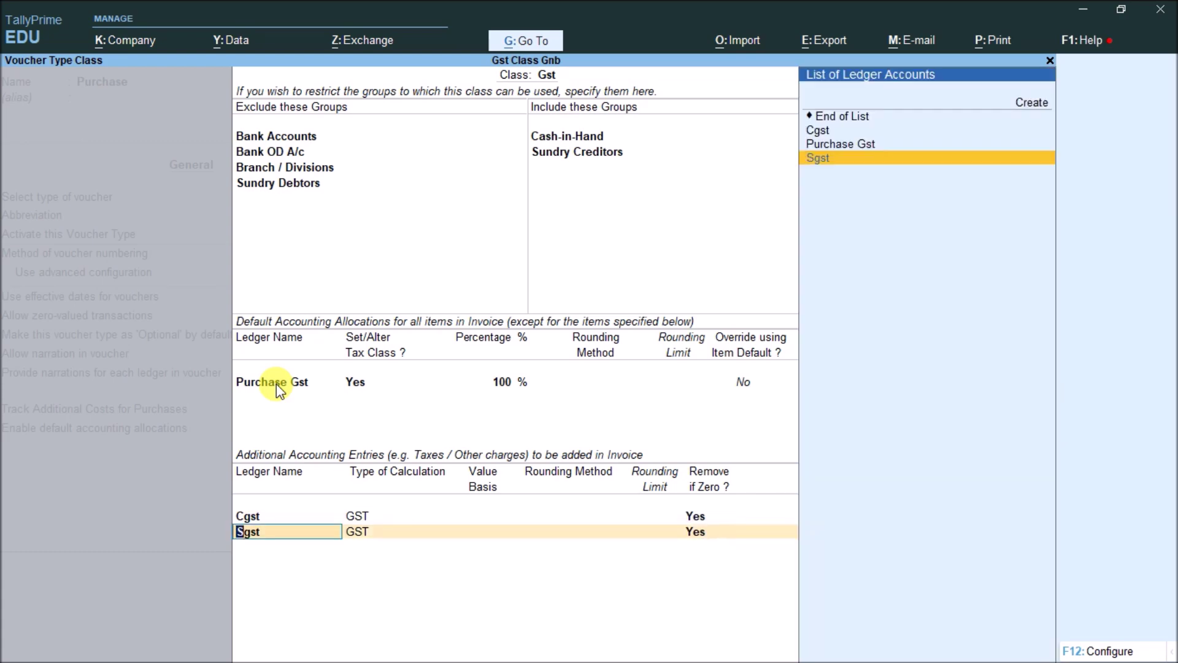
Save the Gst class and the altered Purchase voucher type.
key(Return)
key(ctrl+a)
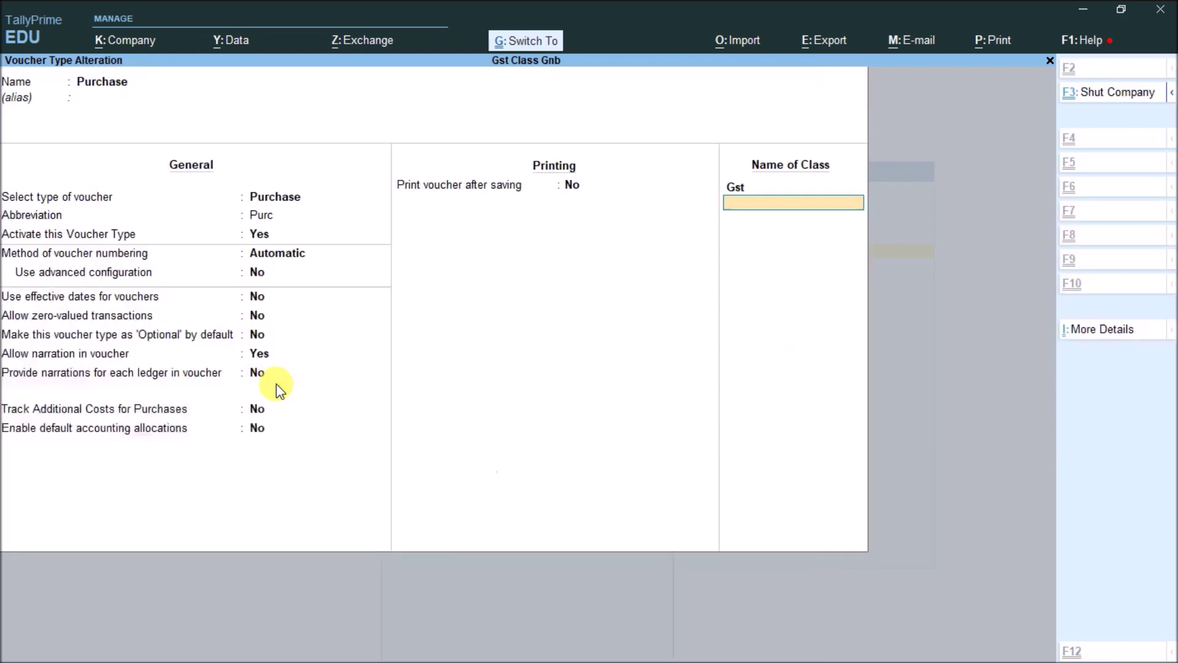
key(ctrl+a)
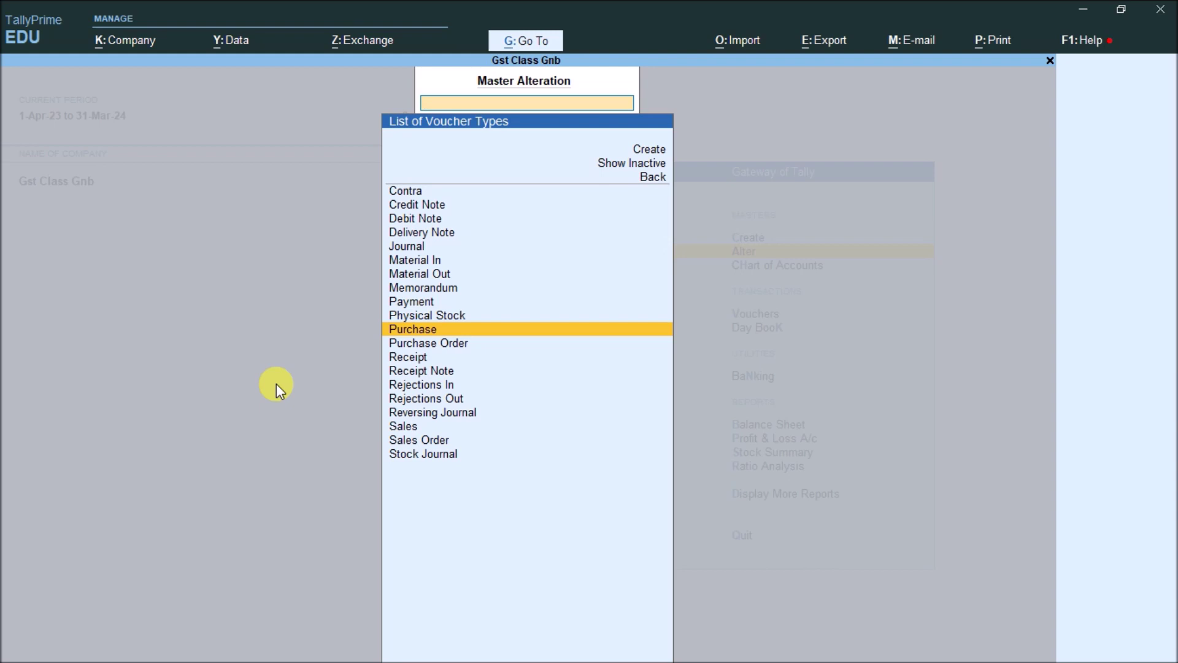
Open the Sales voucher type for alteration.
key(Down)
key(Down)
key(Down)
key(Down)
key(Down)
key(Down)
key(Down)
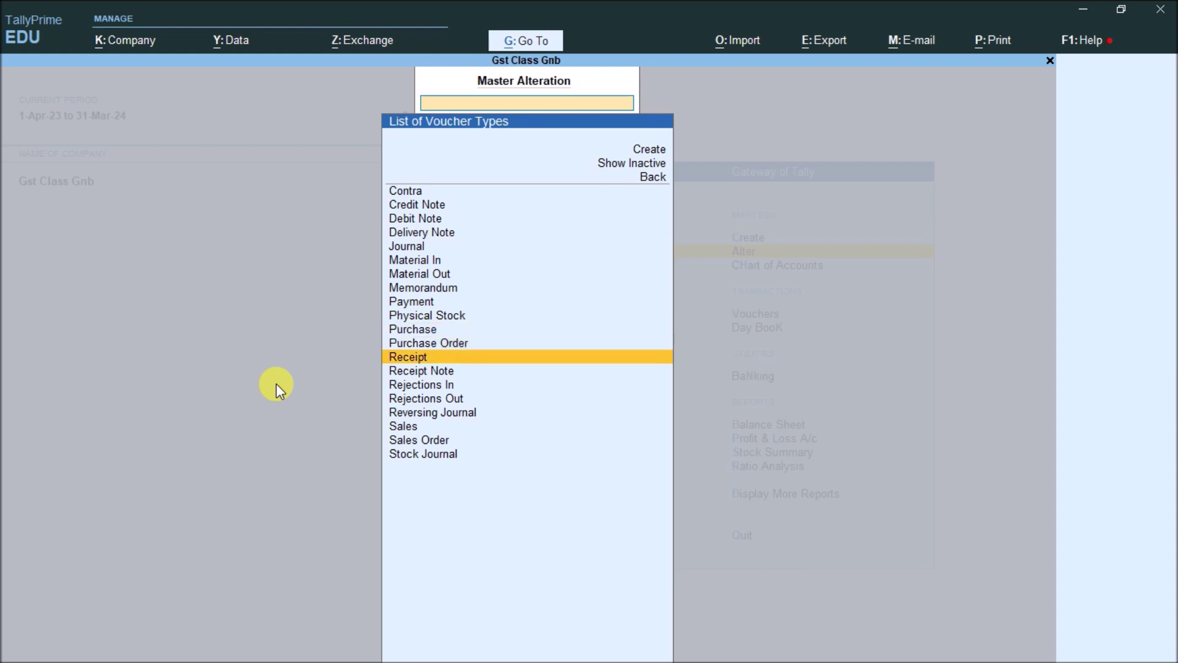
key(Return)
Keep the Sales voucher type's general and printing settings and add a voucher class named Gst.
key(Return)
key(Return)
key(Return)
key(Return)
key(Return)
key(Return)
key(Return)
key(Return)
key(Return)
key(Return)
key(Return)
key(Return)
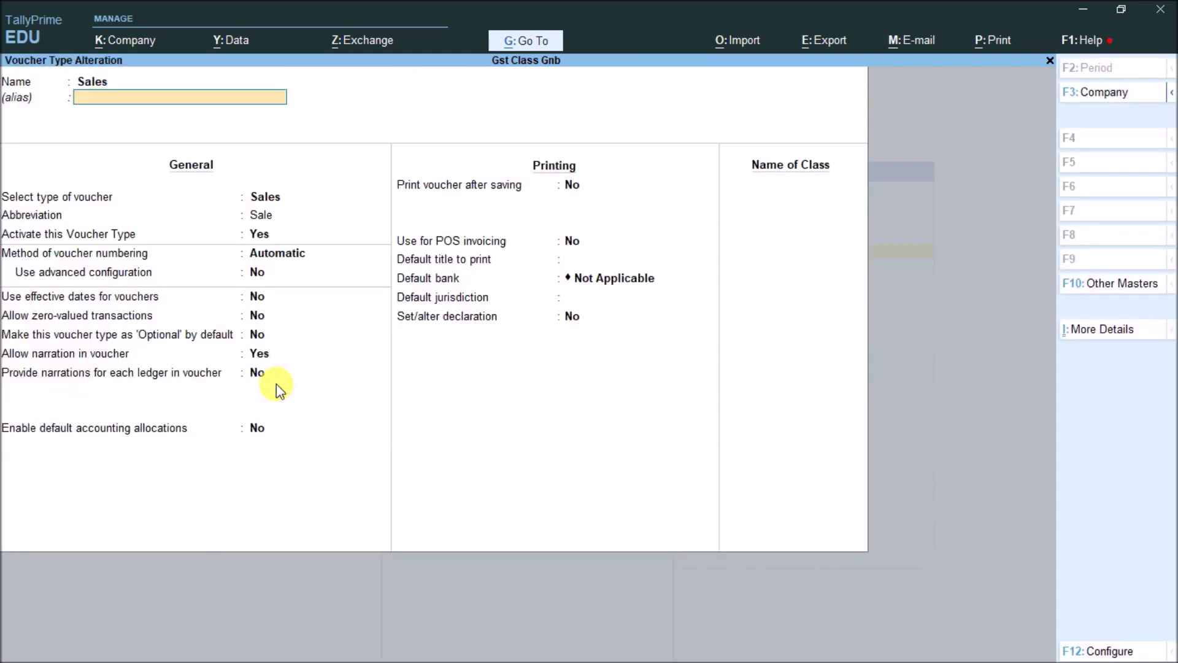
key(Return)
key(Return)
key(Return)
key(Return)
key(Return)
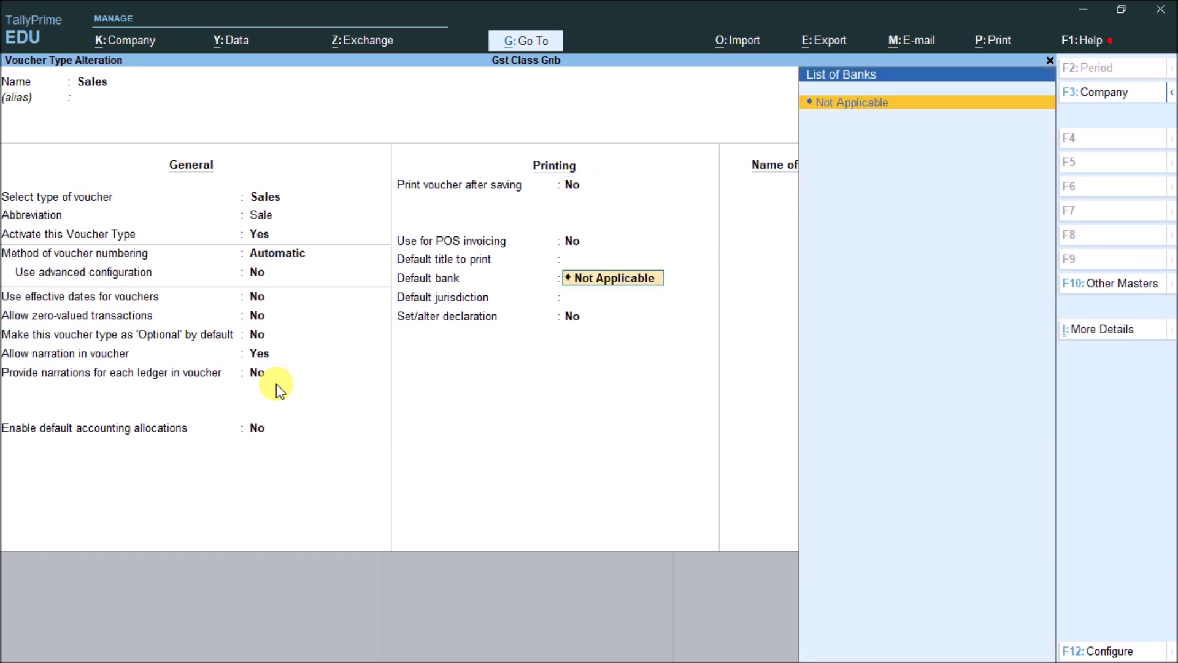
text(Gst)
key(Return)
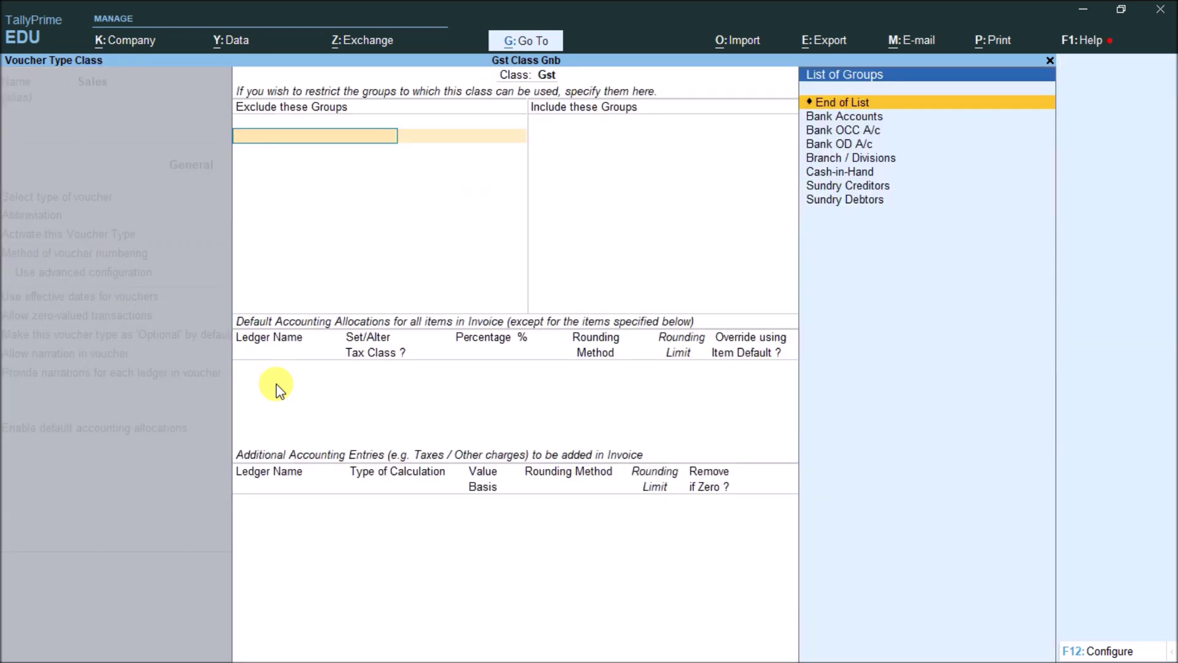
Exclude Bank Accounts, Bank OD A/c, Branch / Divisions and Sundry Creditors from the Gst sales class.
key(Down)
key(Return)
key(Down)
key(Down)
key(Return)
key(Down)
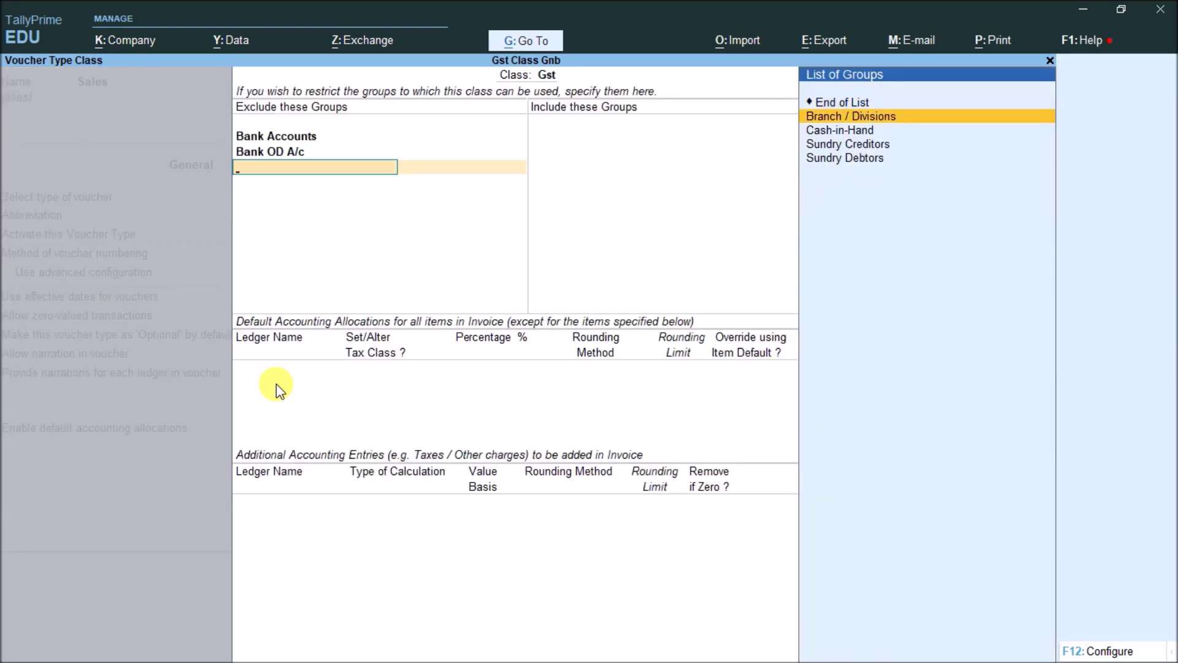
key(Return)
key(Down)
key(Down)
key(Down)
key(Up)
key(Return)
key(Return)
Add Branch / Divisions and Sundry Creditors to the Gst sales class's excluded groups.
key(Down)
key(Down)
key(Down)
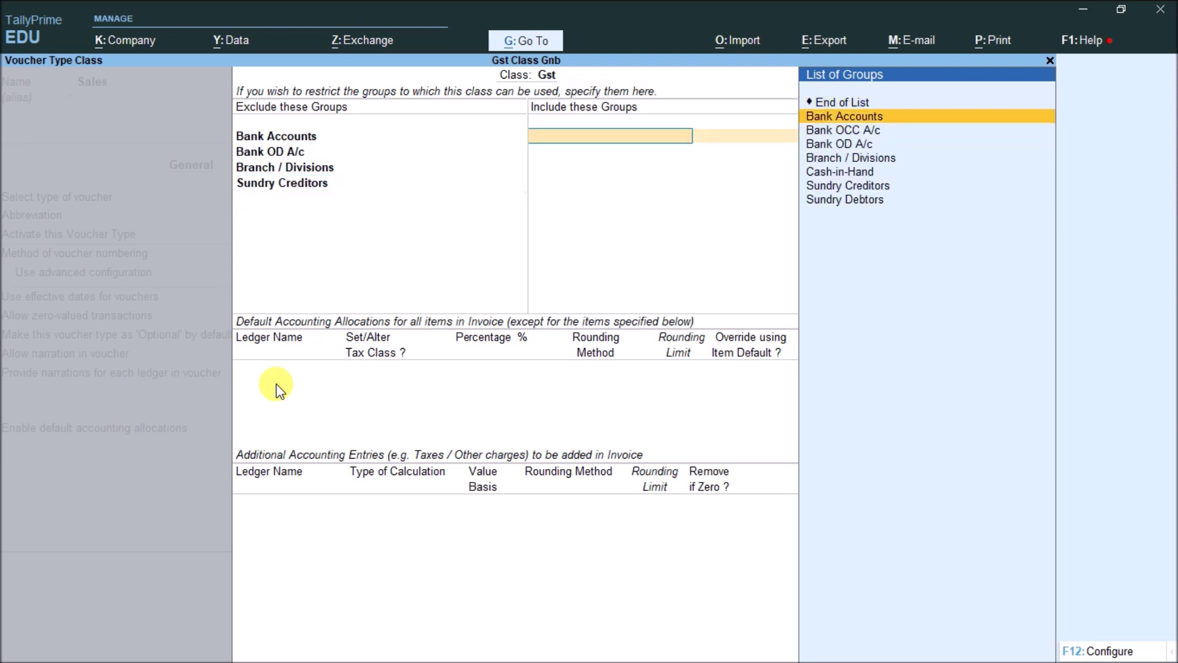
Include Cash-in-Hand and Sundry Debtors in the Gst sales class and finish the group restrictions.
key(Down)
key(Down)
key(Return)
key(Down)
key(Down)
key(Down)
key(Down)
key(Down)
key(Down)
key(Return)
key(Return)
Set Sales Gst as the default allocation ledger and enable setting its tax class.
key(Up)
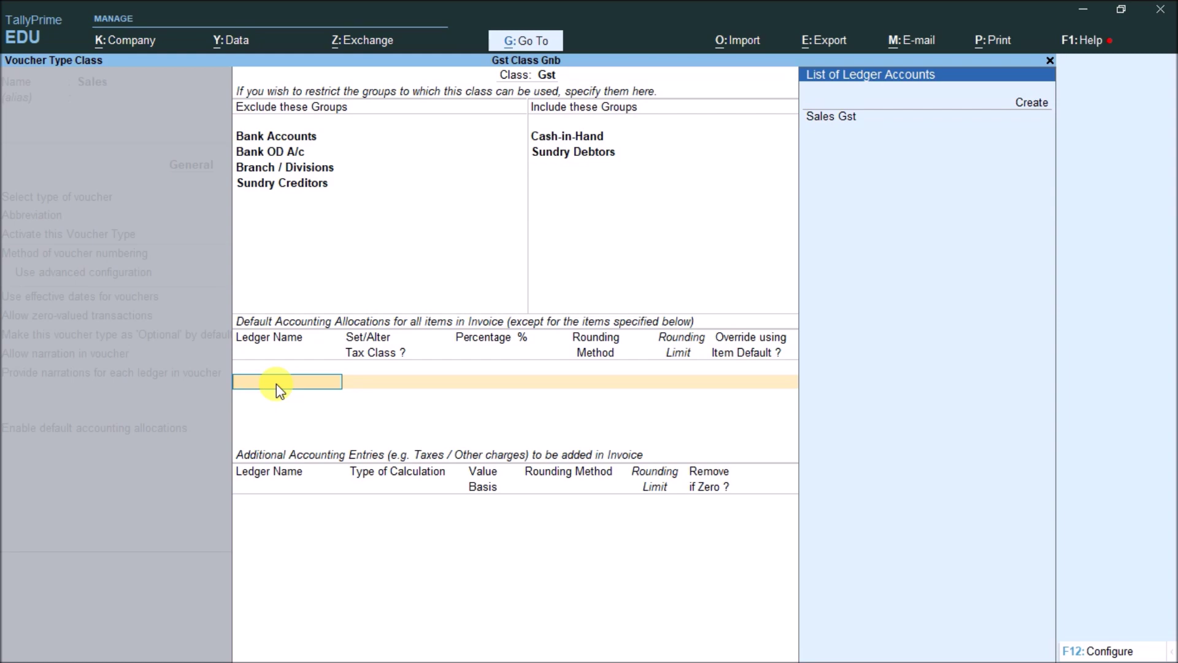
key(Down)
key(Return)
text(y)
key(Return)
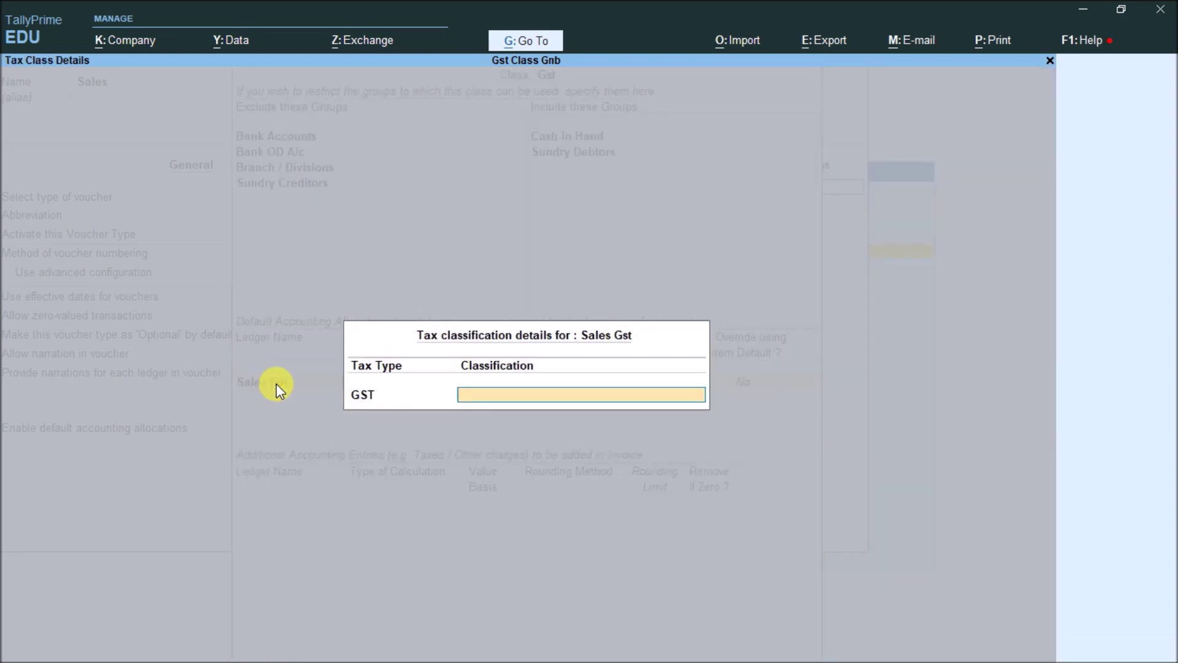
Classify Sales Gst as Sales Taxable for GST and keep its allocation at 100%.
text(Sales)
key(Up)
key(Up)
key(Up)
key(Up)
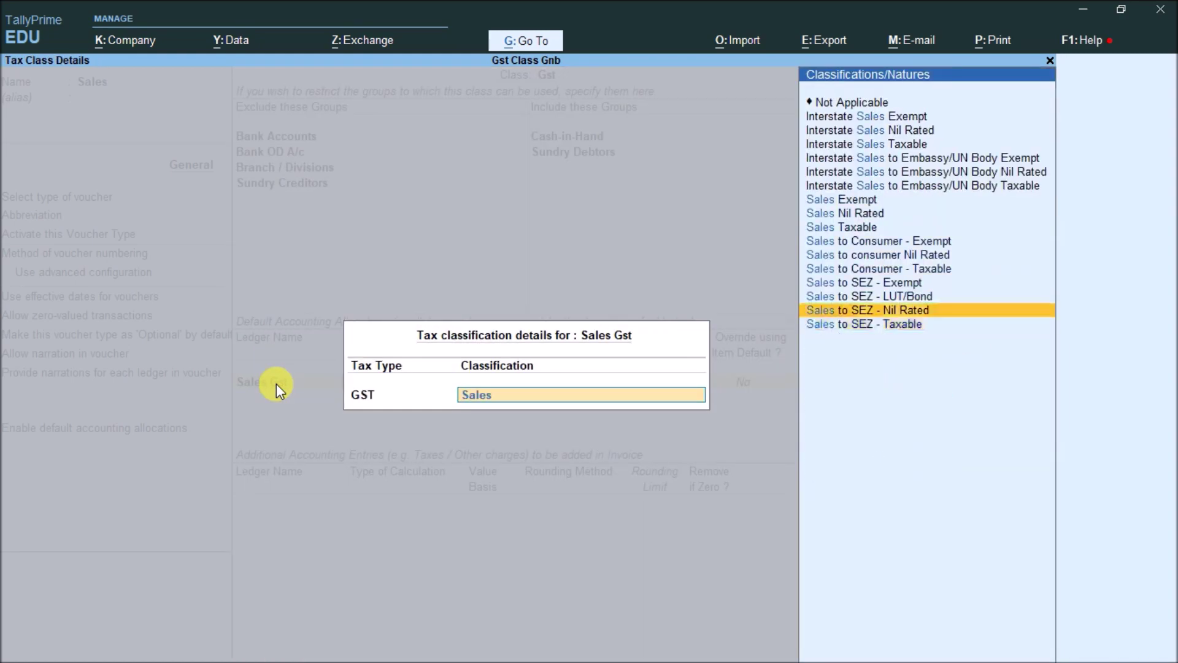
key(Up)
key(Up)
key(Up)
key(Up)
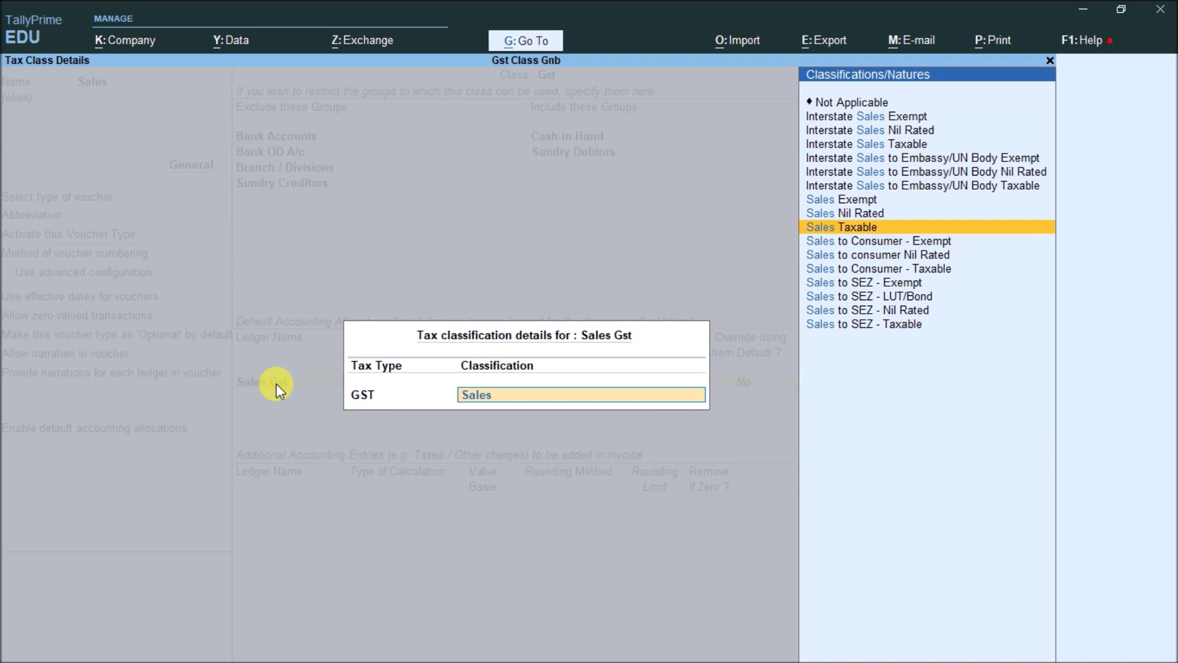
key(Return)
key(Return)
key(Return)
Add Cgst and Sgst as additional accounting entries, each removed if zero.
text(cg)
key(Return)
key(Return)
text(sg)
key(Return)
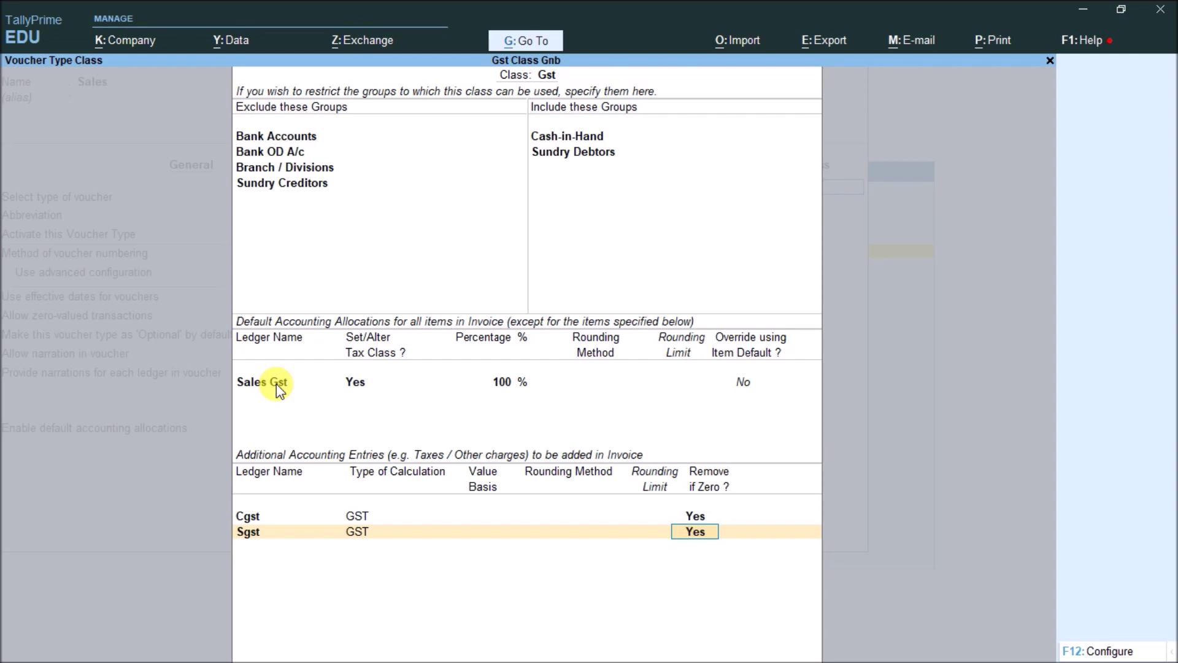
Save the Gst class and the altered Sales voucher type and return to the Gateway of Tally.
key(ctrl+a)
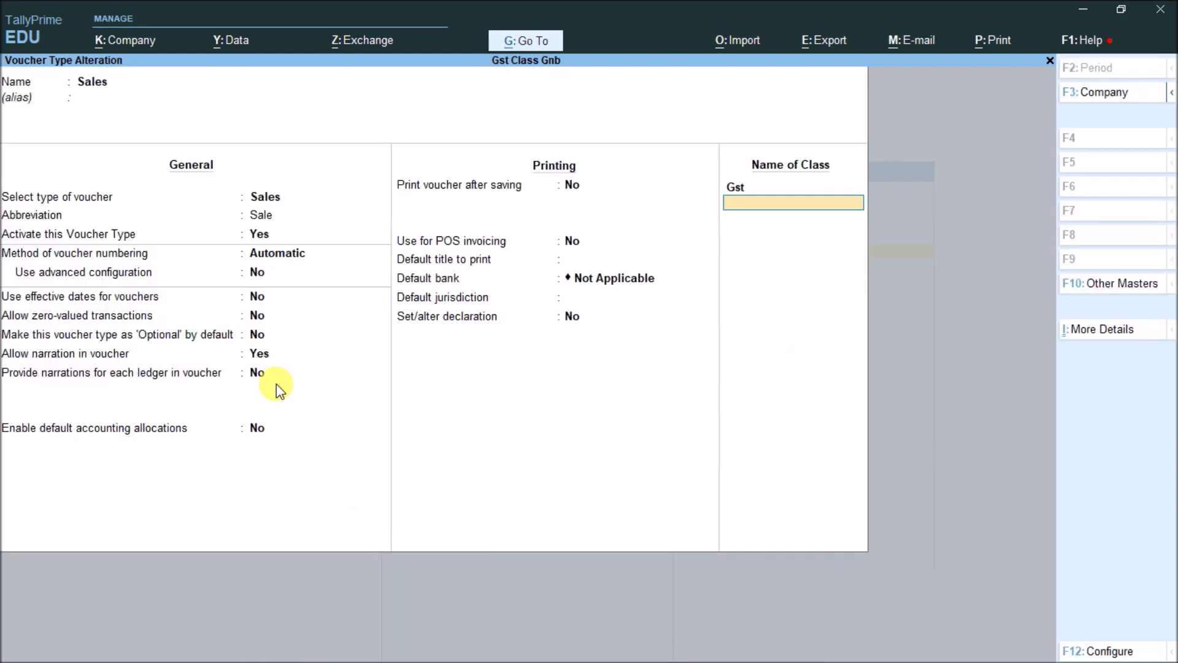
key(ctrl+a)
key(Escape)
key(Escape)
Start a purchase voucher using the Gst voucher class.
key(Down)
key(Down)
key(Return)
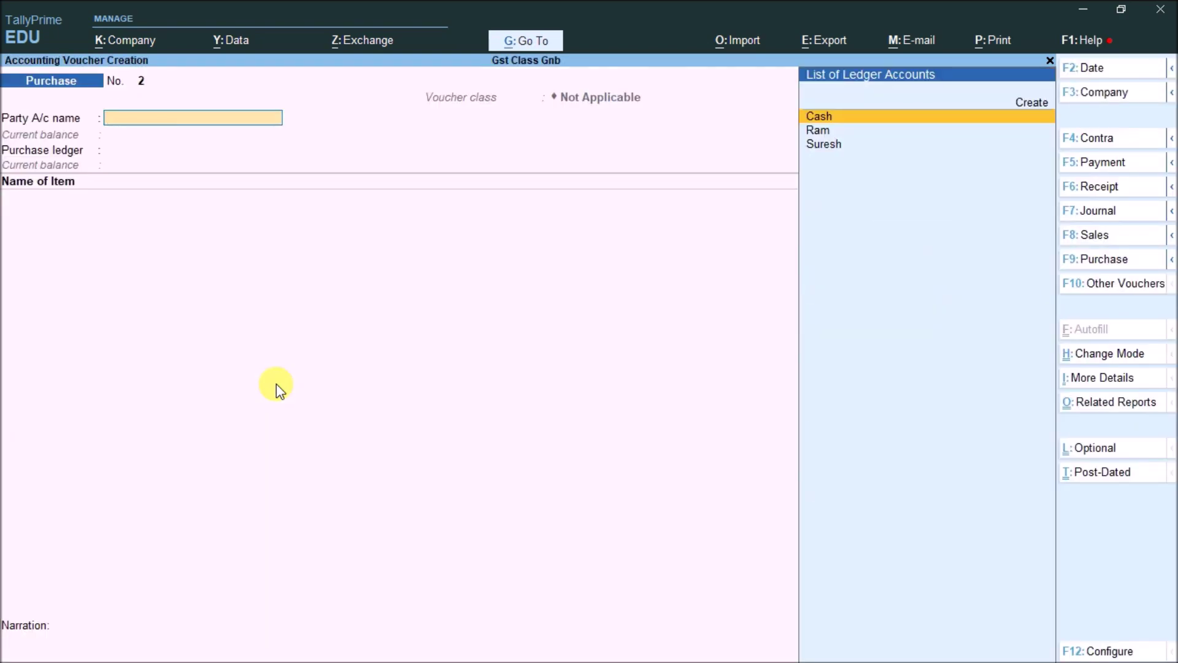
key(F9)
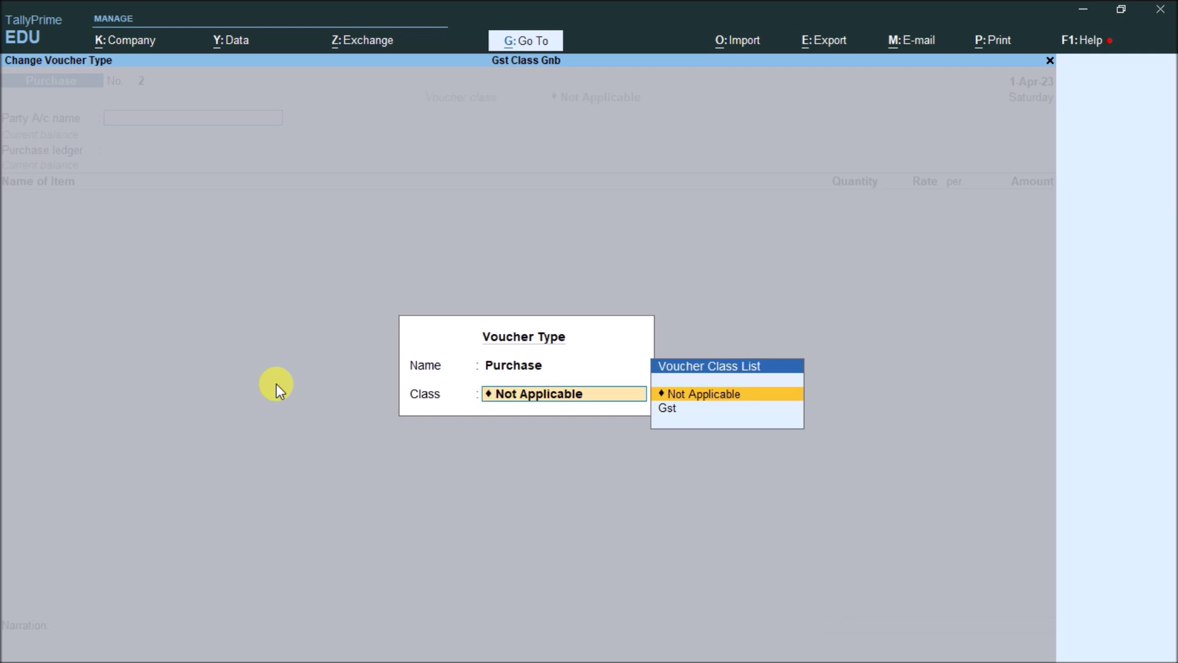
key(Down)
key(Return)
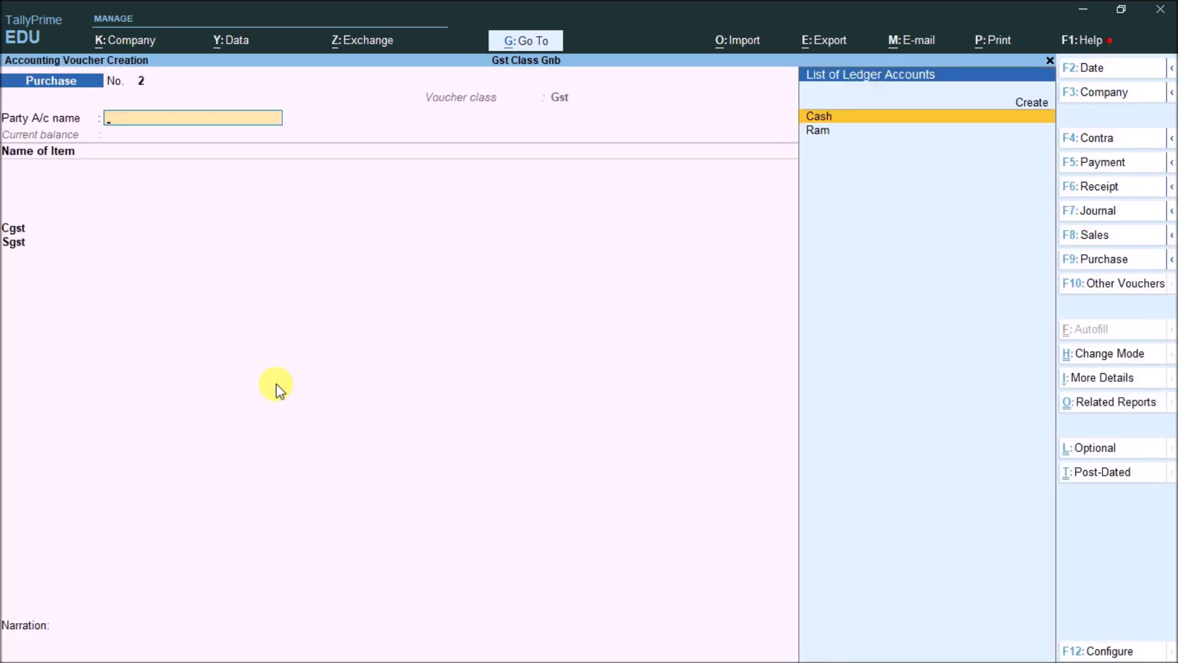
Choose the supplier's ledger as the party account and accept the supplier's party details.
key(Down)
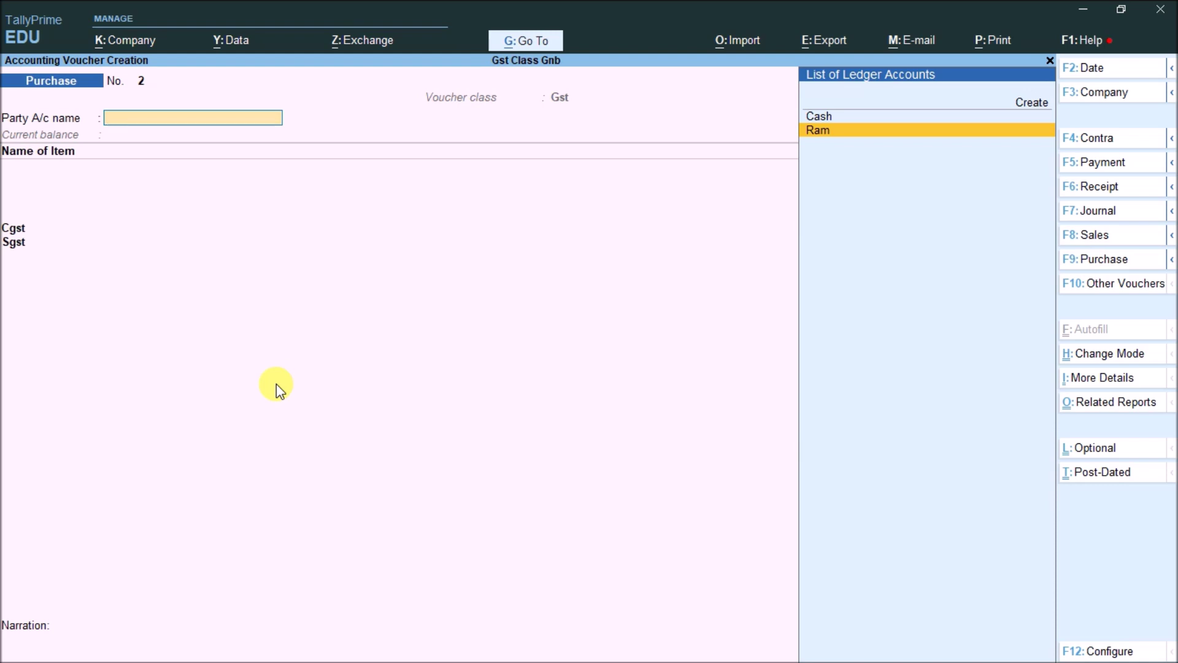
key(Return)
key(Return)
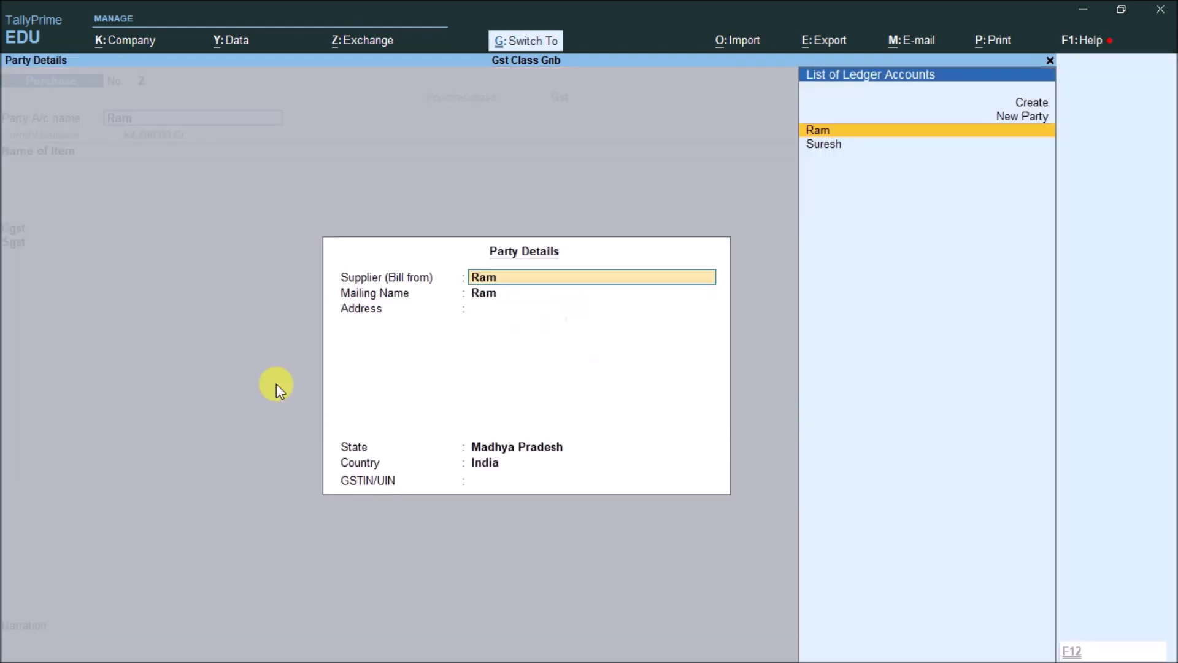
key(Return)
Enter Dell Laptop on the purchase voucher with a quantity of 2 Nos at a rate of 5,000.
key(Down)
key(Return)
key(Return)
text(2)
key(Return)
key(Return)
key(Return)
key(Return)
Enter Hp Laptop on the purchase voucher with a quantity of 1 Nos at a rate of 30,000.
key(Down)
key(Down)
key(Return)
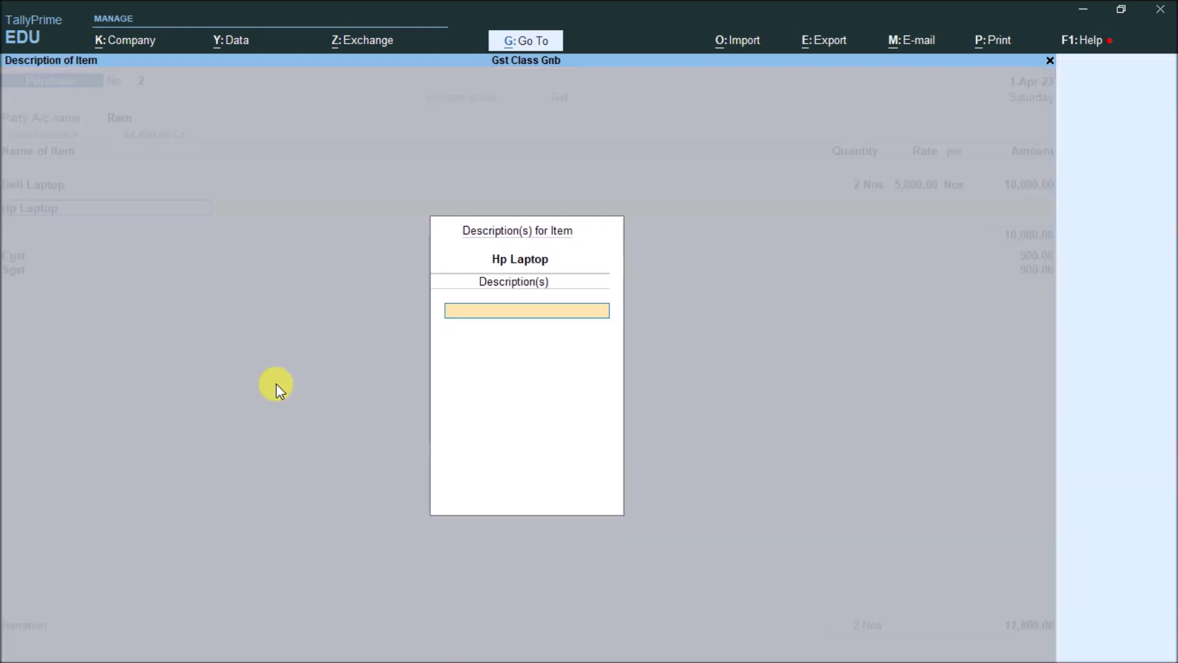
key(Return)
text(1)
key(Return)
key(Return)
key(Return)
key(Return)
Accept the Cgst and Sgst amounts and bill details, leave the narration empty and save the purchase voucher.
key(Return)
key(Return)
key(Return)
key(Return)
key(Return)
key(Return)
key(Return)
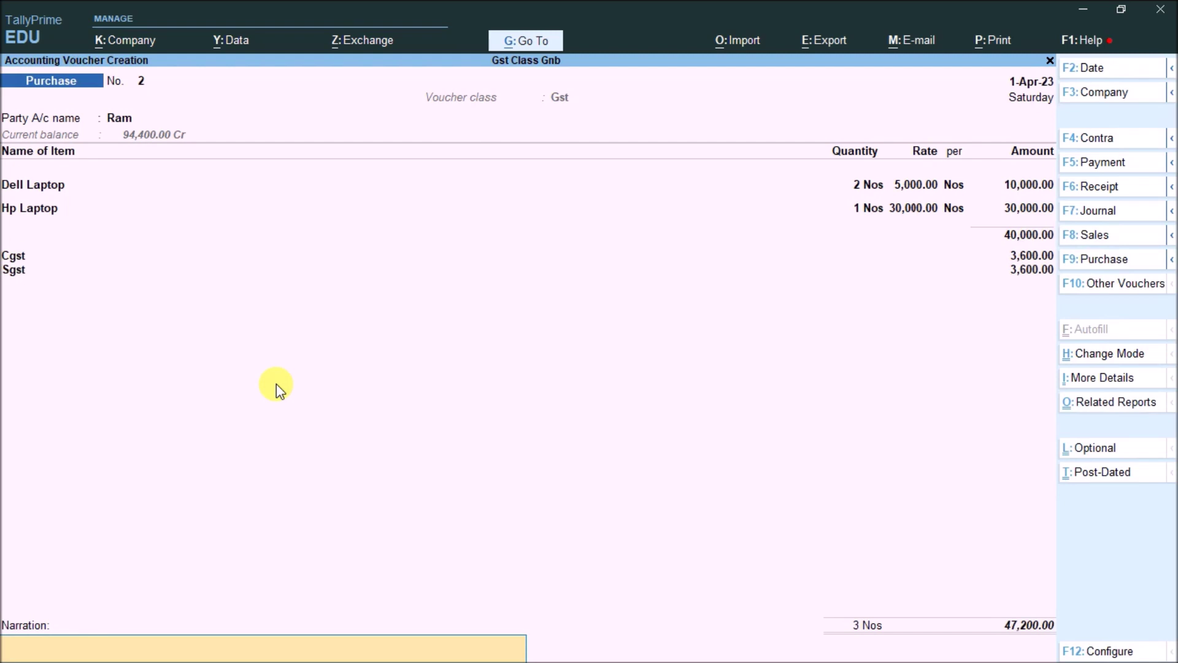
key(Return)
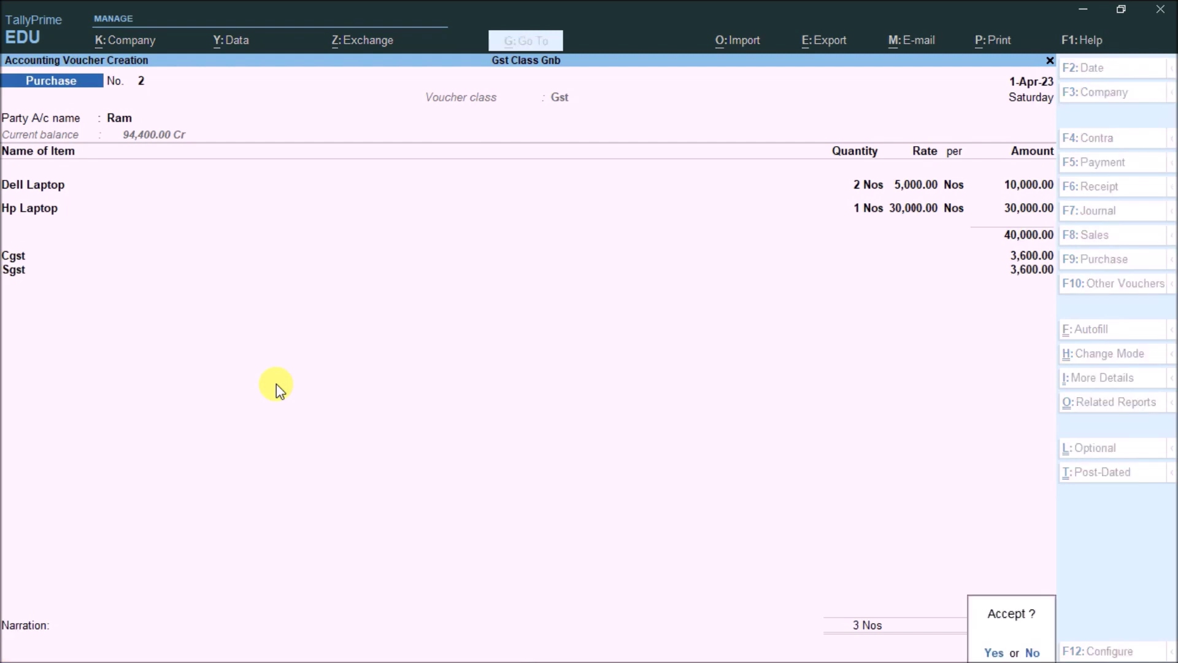
key(y)
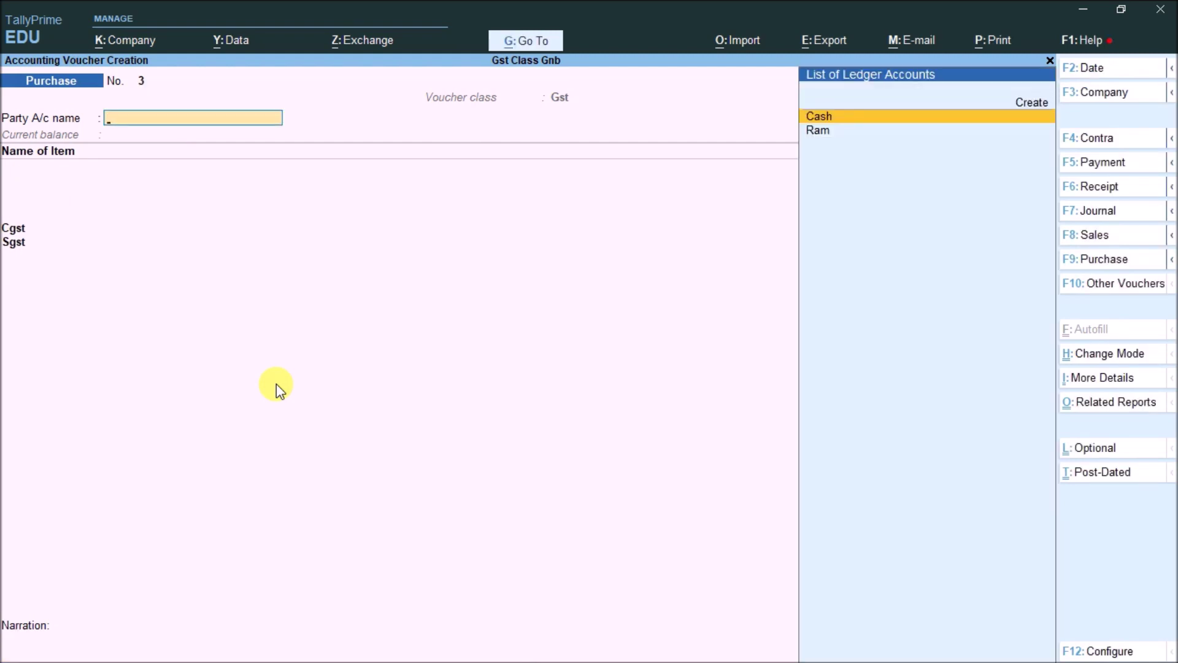
Start a sales voucher with the Gst class and select the customer's ledger as the party account.
key(F8)
key(Return)
key(Down)
key(Return)
key(ctrl+a)
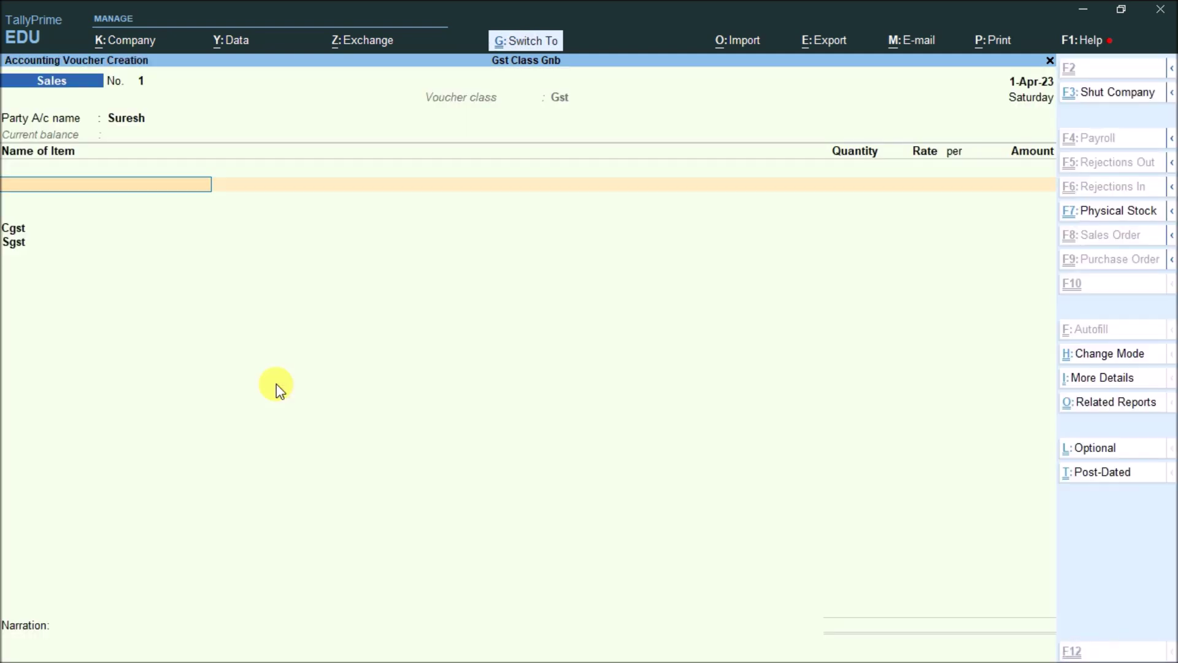
Enter Dell Laptop on the sales voucher with a quantity of 1 Nos at a rate of 9,000.
key(Down)
key(Return)
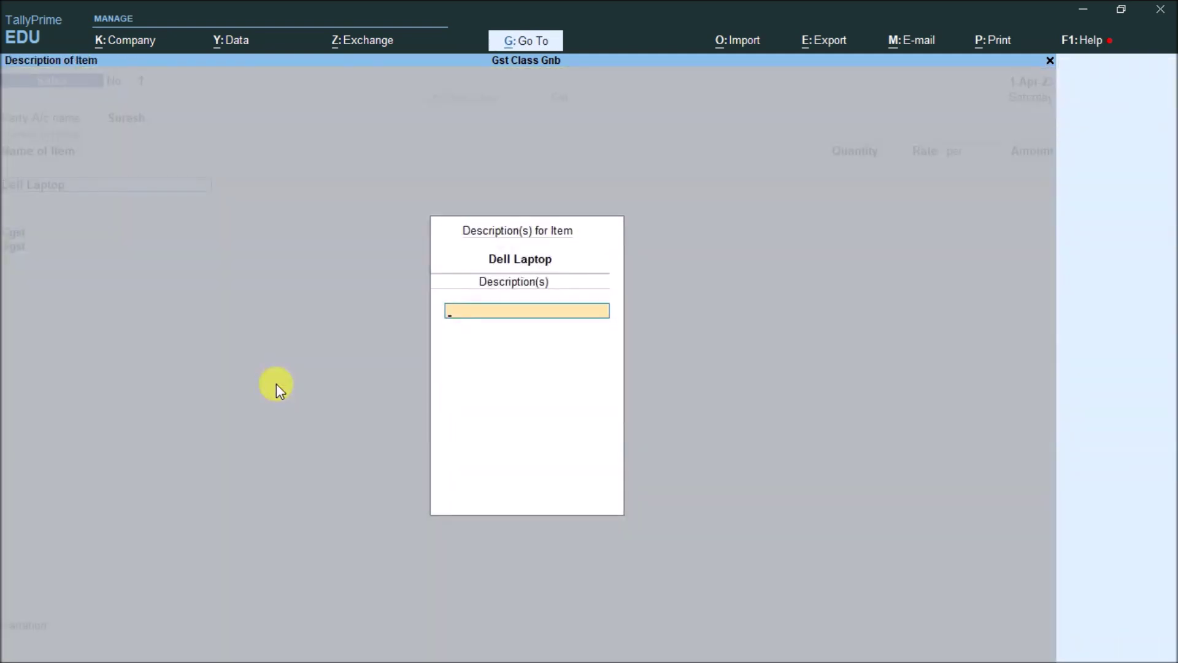
key(Return)
text(1)
key(Return)
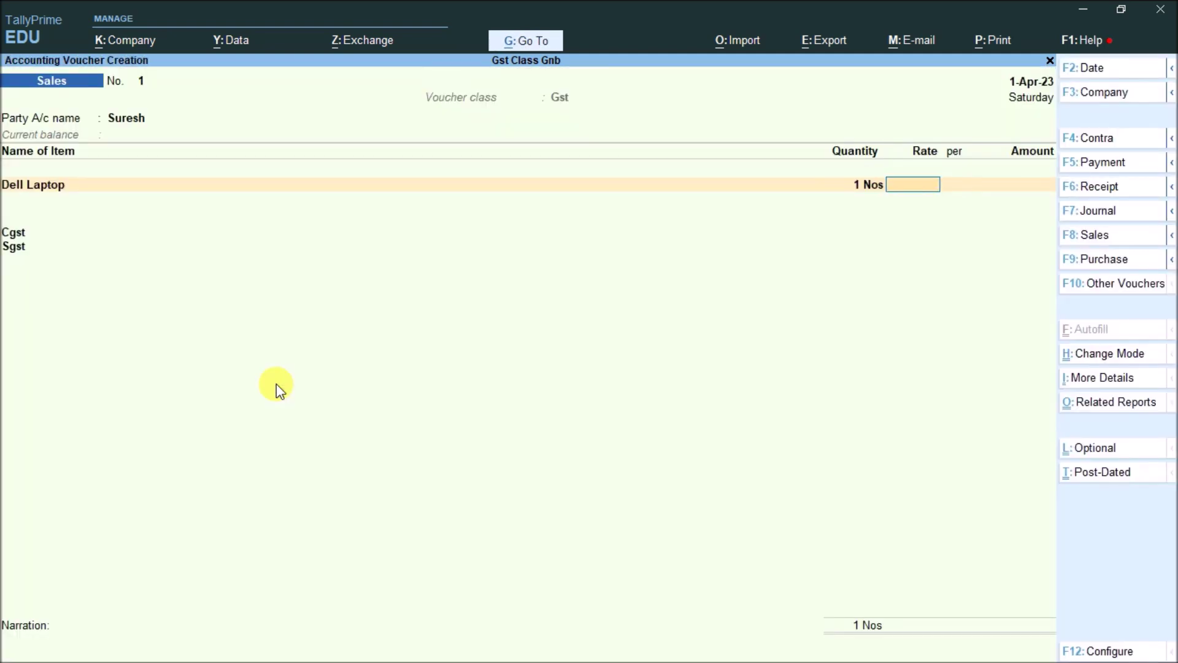
text(9000)
key(Return)
key(Return)
key(Return)
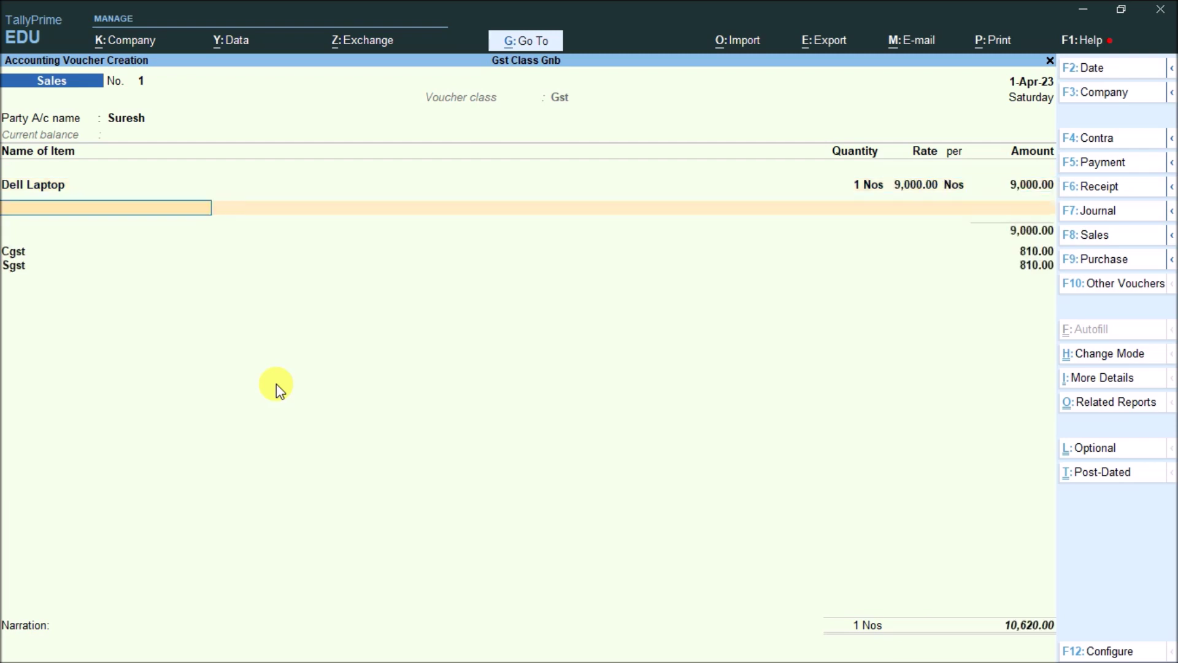
Enter Hp Laptop on the sales voucher with a quantity of 2 Nos at a rate of 3,000.
key(Down)
key(Down)
key(Return)
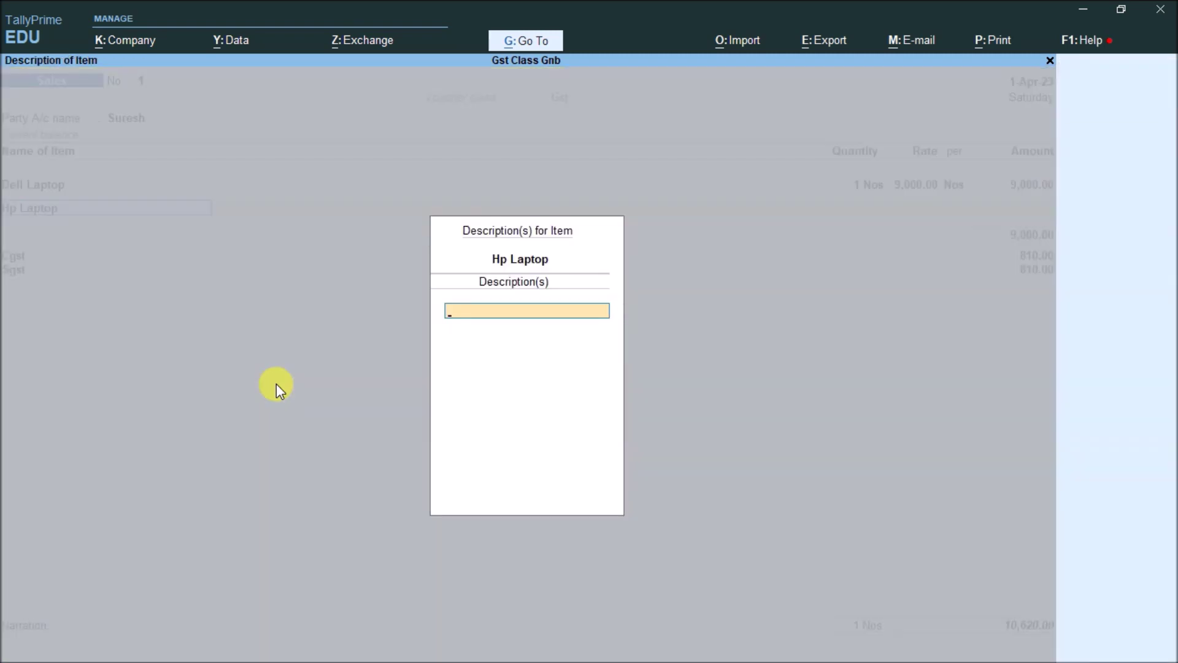
key(Return)
text(2)
key(Return)
text(3000)
key(Return)
key(Return)
key(Return)
Save the sales voucher with bill reference New Ref 1 and return to the Gateway of Tally.
key(Return)
key(Return)
key(Return)
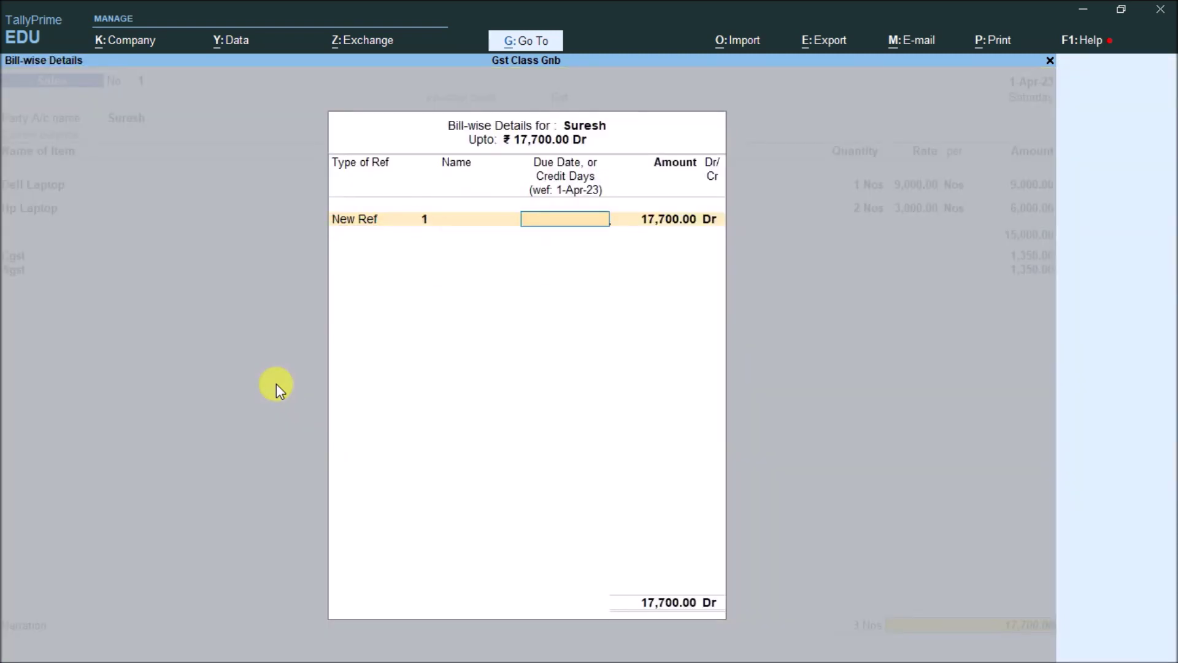
key(Return)
key(Return)
key(Return)
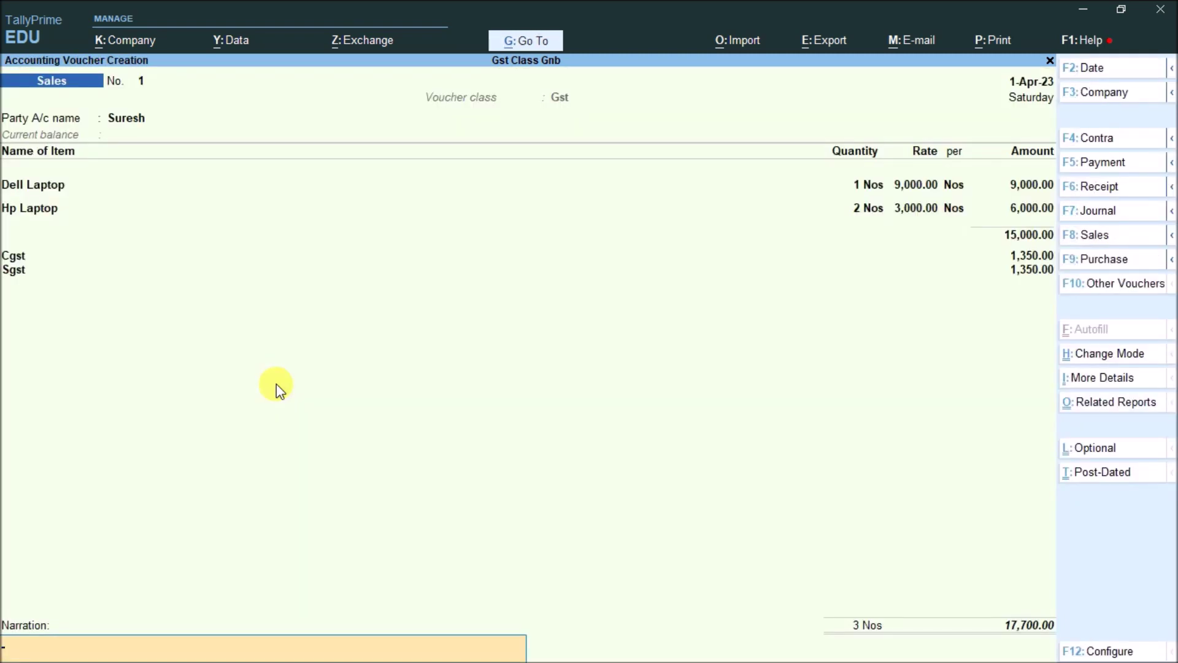
key(ctrl)
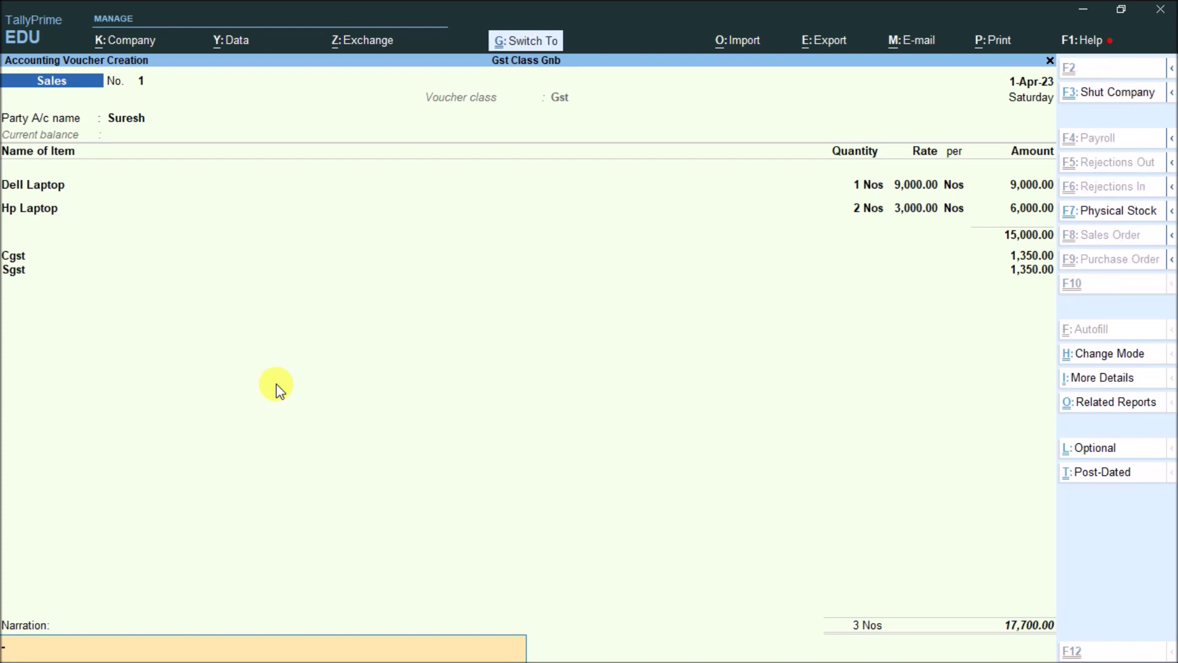
key(ctrl+a)
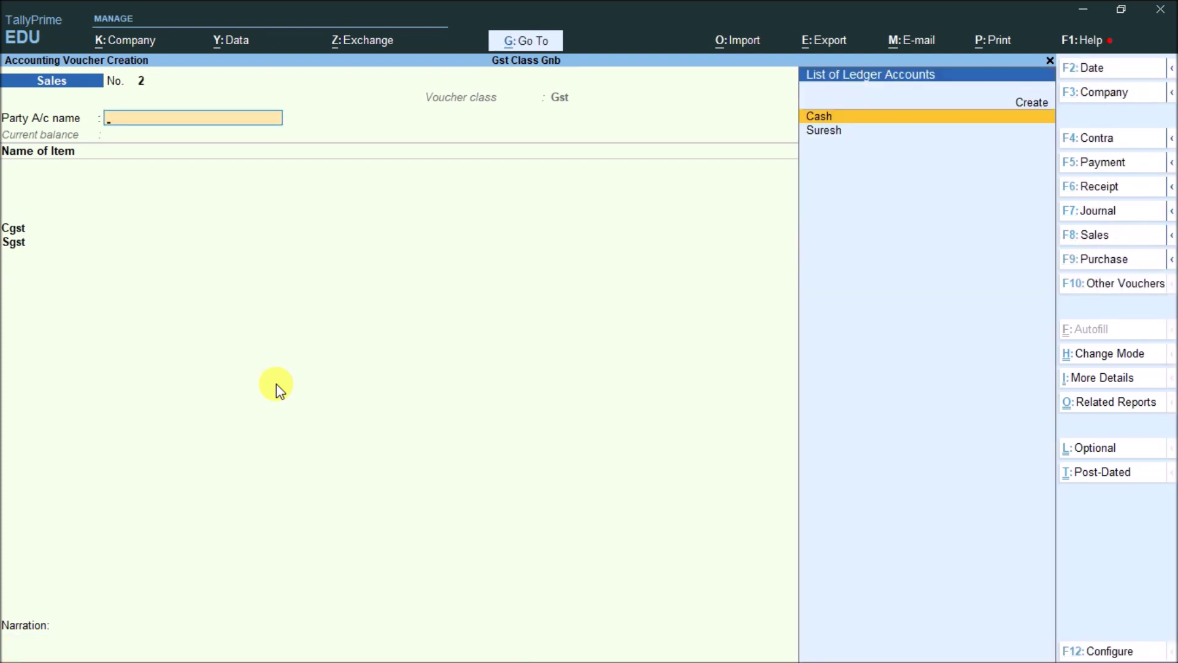
key(Escape)
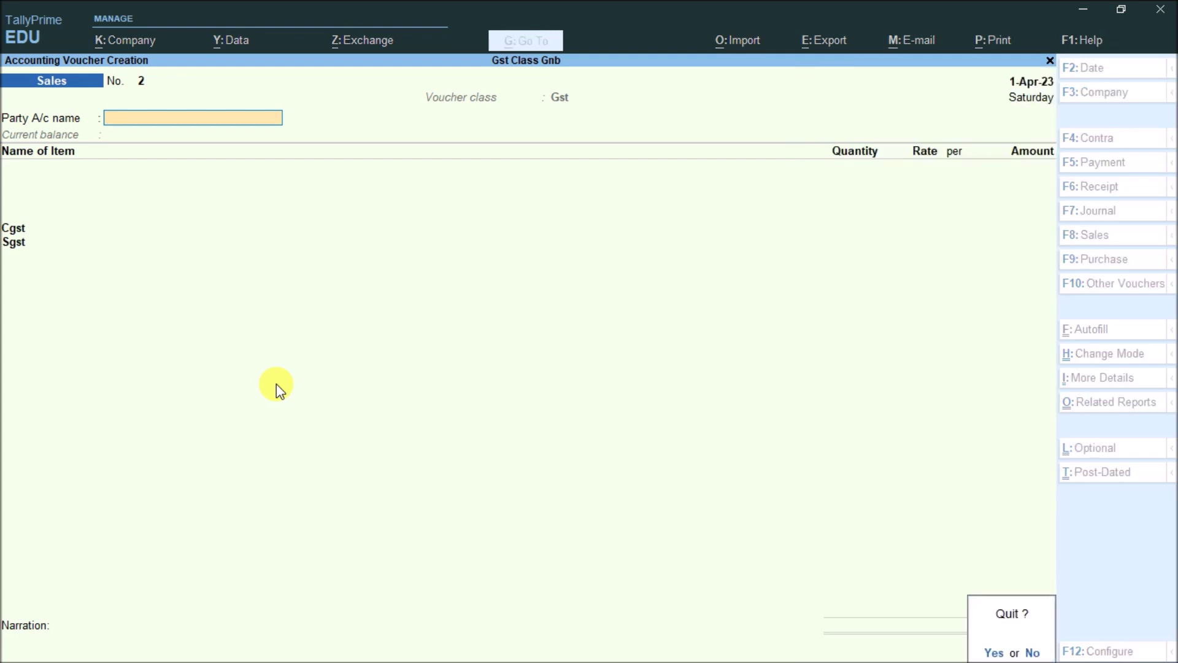
key(Return)
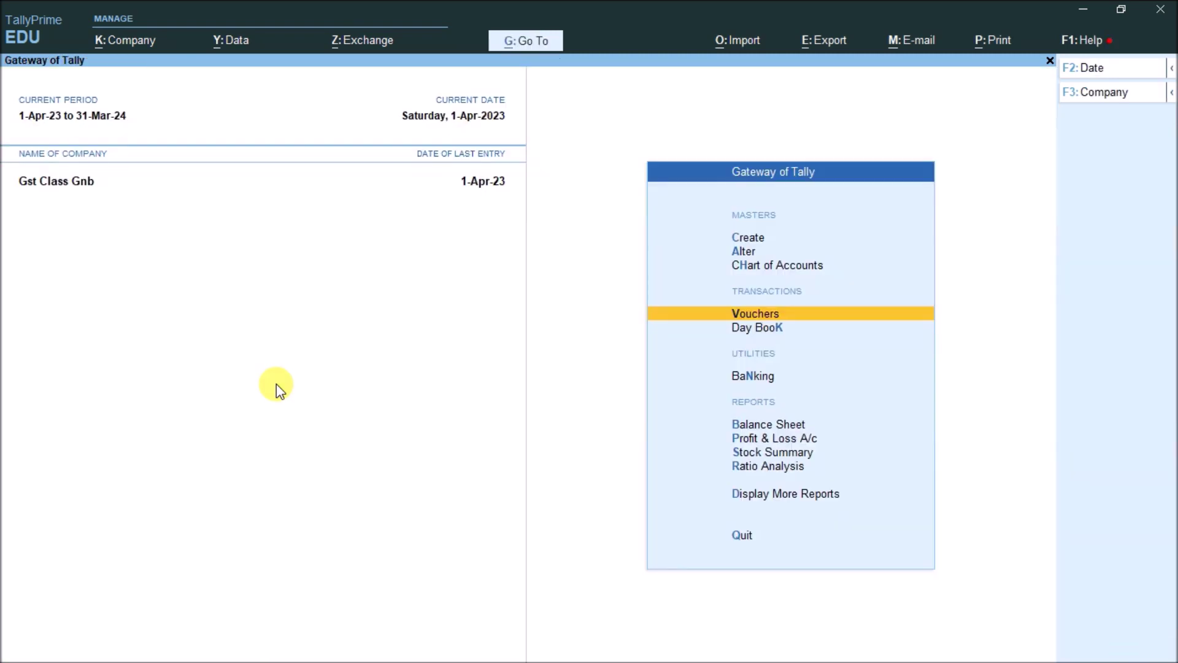